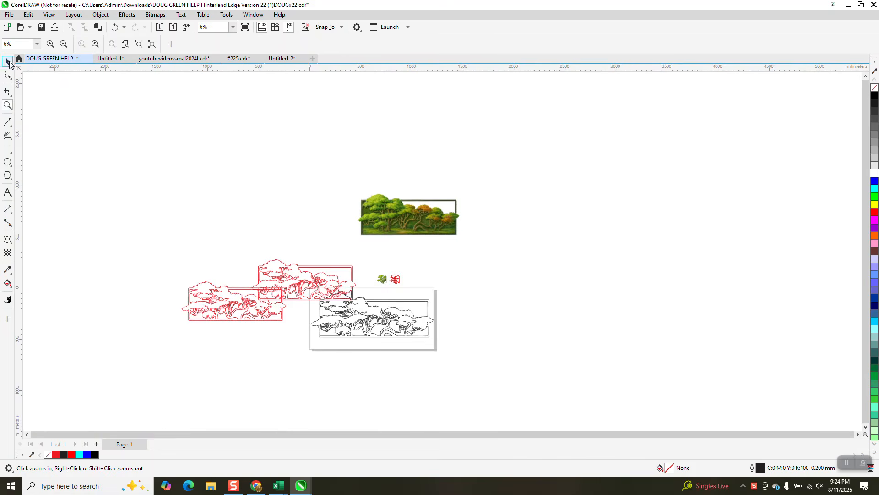
Step: Move the red tree outline that overlaps the page up to the empty space above the other red outline
{"action": "left_click", "coordinate": [6, 62]}
{"action": "left_click_drag", "start_coordinate": [296, 262], "coordinate": [230, 217]}
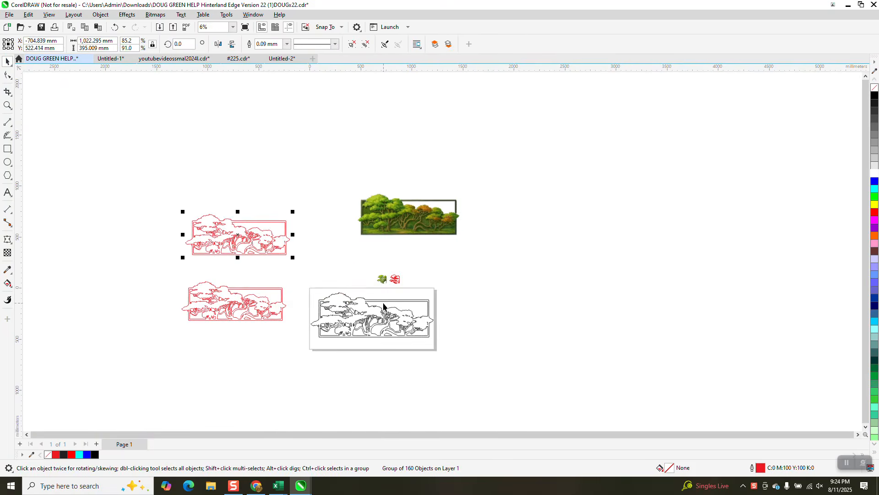
Step: Centre the black tree line art and the colour tree picture together on the page
{"action": "left_click", "coordinate": [384, 308]}
{"action": "left_click", "coordinate": [442, 233]}
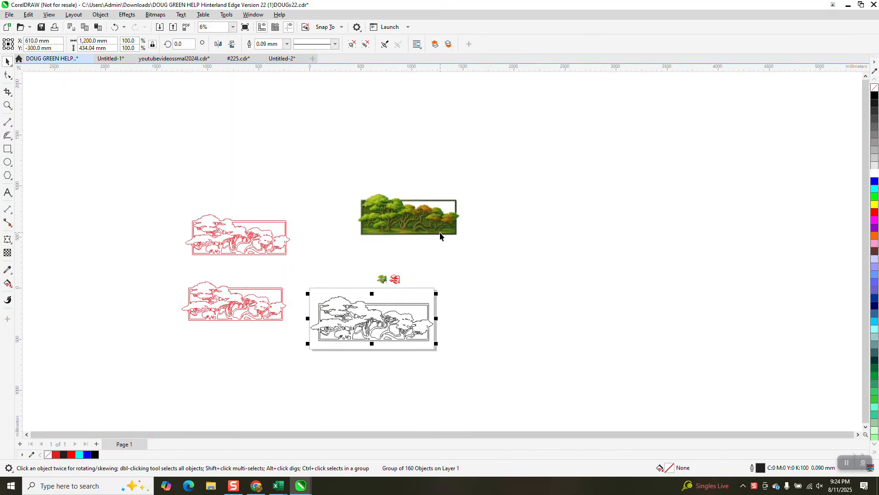
{"action": "key", "text": "p"}
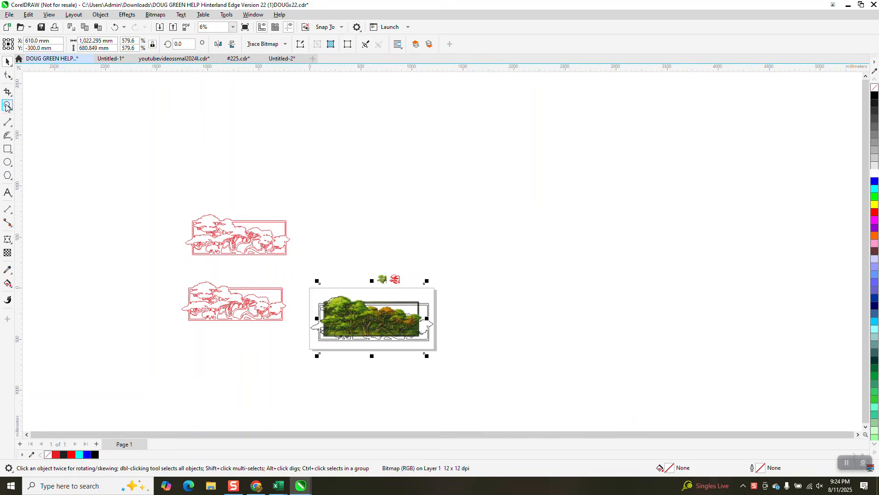
Step: Move the black line art out from under the colour picture to the empty area above the page
{"action": "left_click", "coordinate": [7, 106]}
{"action": "left_click_drag", "start_coordinate": [314, 261], "coordinate": [493, 374]}
{"action": "right_click", "coordinate": [444, 357]}
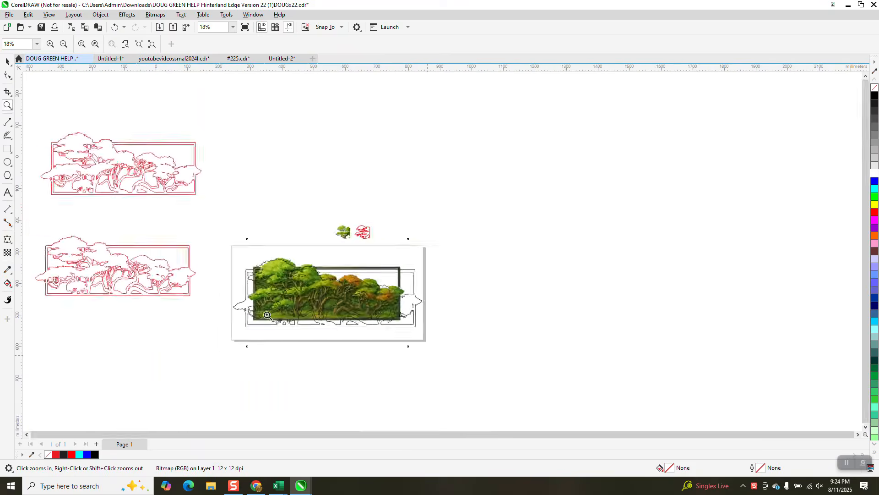
{"action": "left_click", "coordinate": [7, 62]}
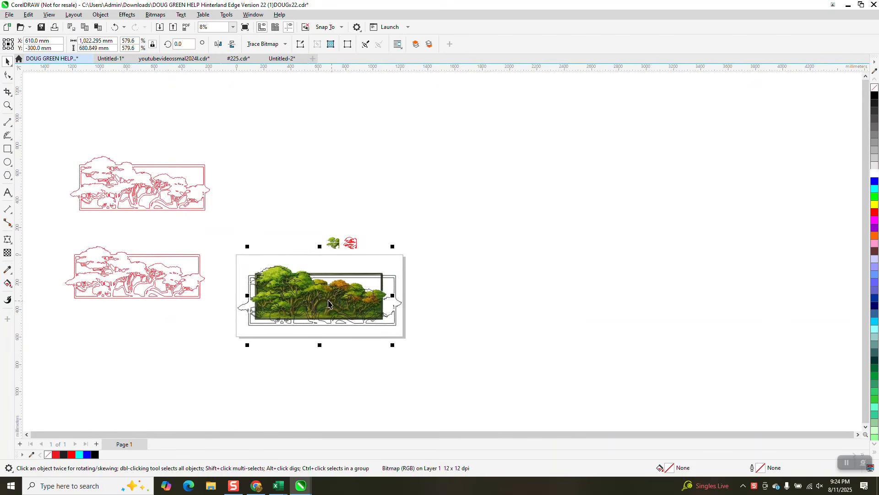
{"action": "left_click_drag", "start_coordinate": [329, 303], "coordinate": [357, 186]}
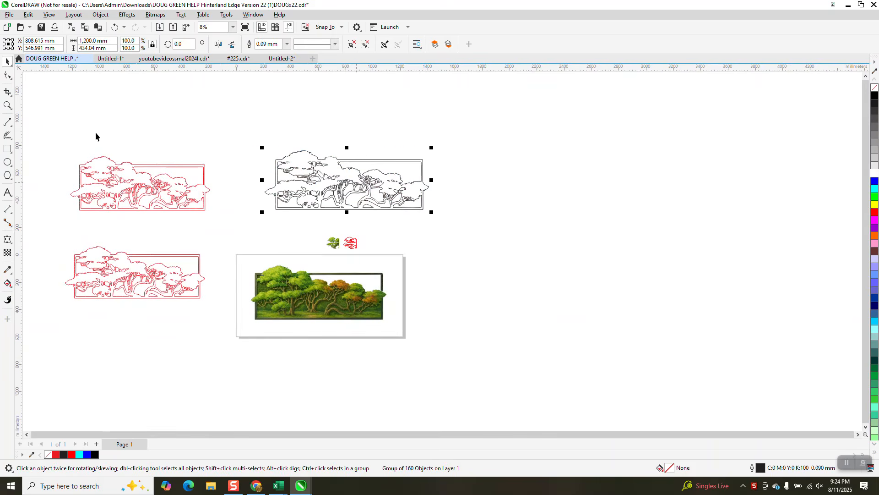
Step: Nudge the red outline of the small tree sample 125 mm left so it lies over its colour picture
{"action": "left_click", "coordinate": [7, 106]}
{"action": "left_click_drag", "start_coordinate": [331, 233], "coordinate": [369, 257]}
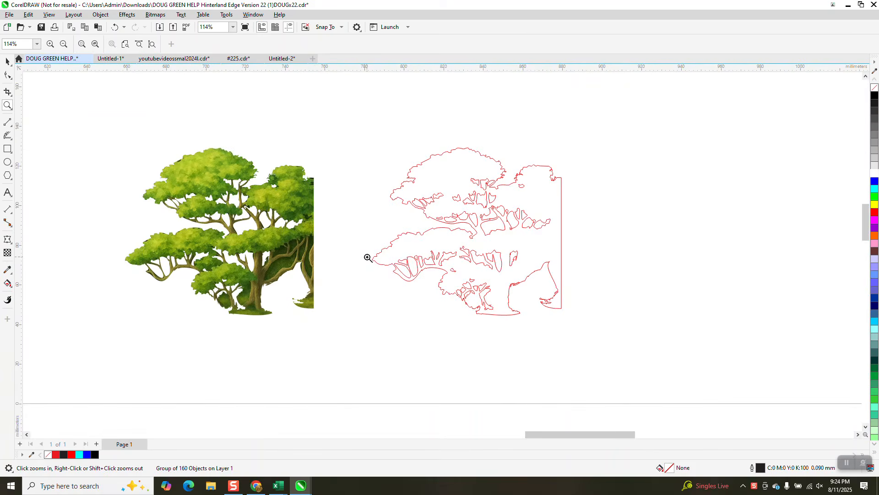
{"action": "key", "text": "space"}
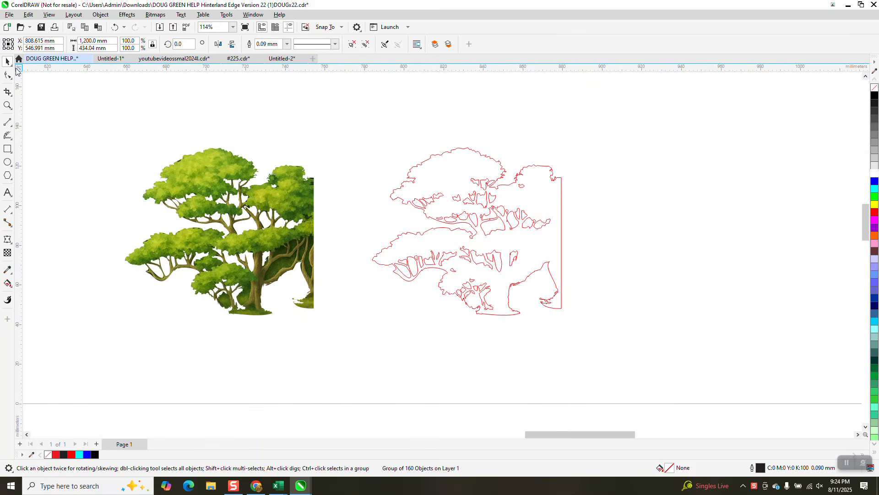
{"action": "left_click", "coordinate": [7, 105]}
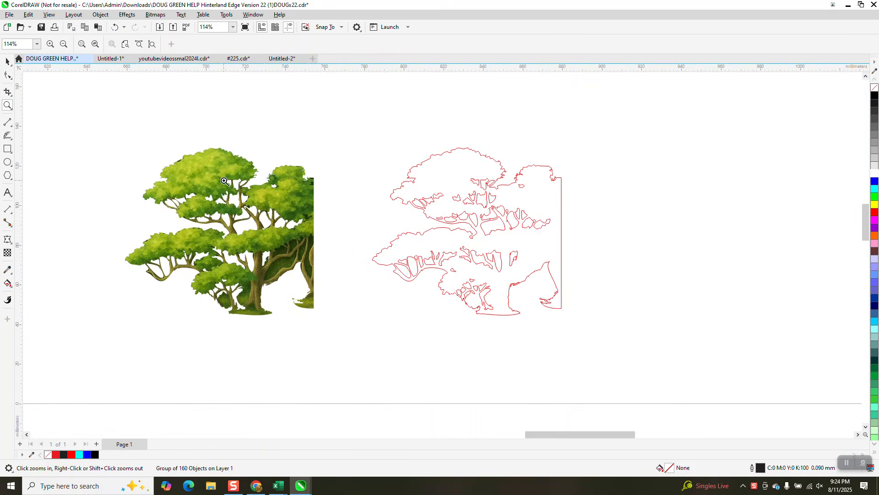
{"action": "left_click_drag", "start_coordinate": [237, 191], "coordinate": [317, 259]}
{"action": "scroll", "coordinate": [311, 251], "scroll_direction": "down", "scroll_amount": 2}
{"action": "scroll", "coordinate": [304, 240], "scroll_direction": "down", "scroll_amount": 4}
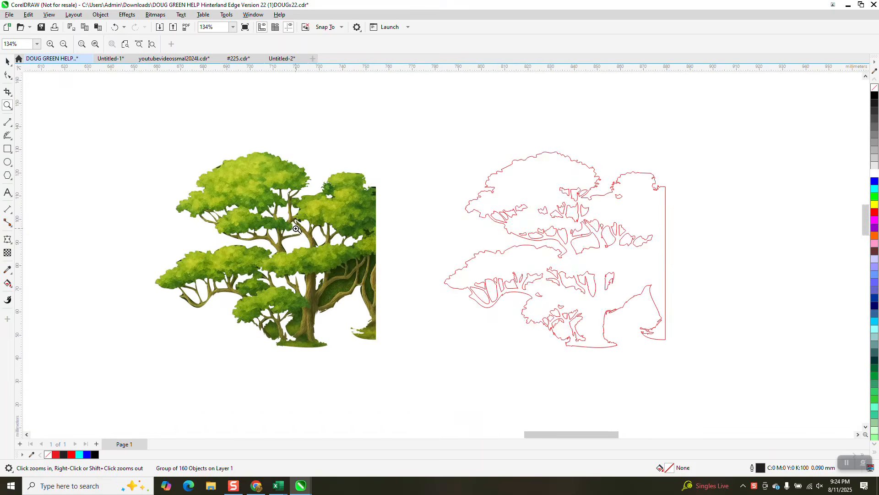
{"action": "key", "text": "space"}
{"action": "left_click", "coordinate": [464, 211]}
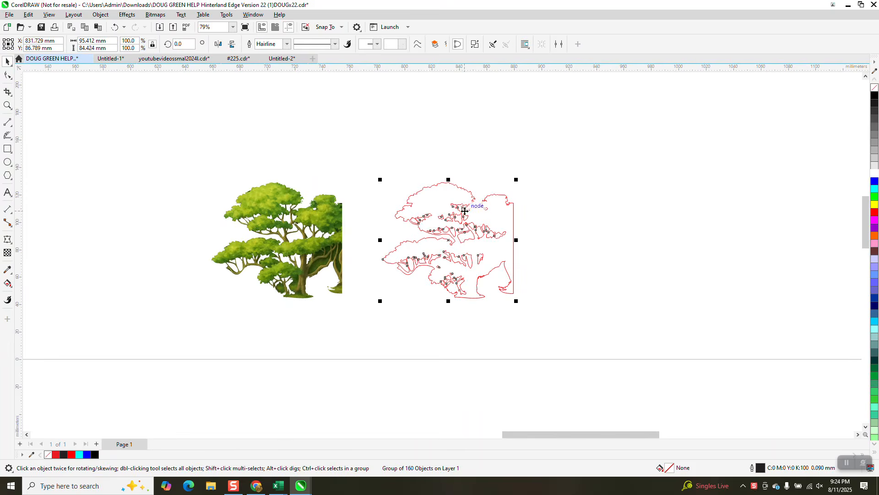
{"action": "key", "text": "Left"}
{"action": "left_click", "coordinate": [465, 211]}
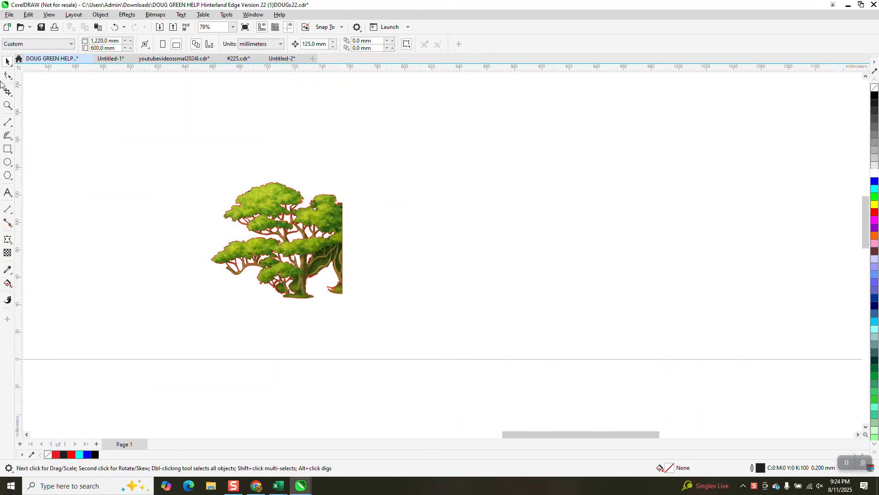
Step: Move the large colour tree picture off the page to the blank area right of the black line art
{"action": "left_click", "coordinate": [7, 105]}
{"action": "left_click_drag", "start_coordinate": [262, 197], "coordinate": [323, 260]}
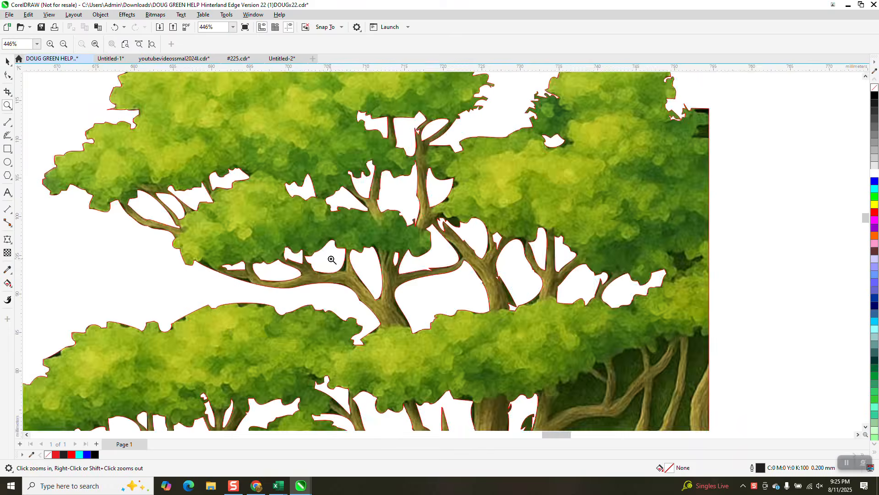
{"action": "scroll", "coordinate": [295, 255], "scroll_direction": "down", "scroll_amount": 5}
{"action": "scroll", "coordinate": [242, 216], "scroll_direction": "down", "scroll_amount": 8}
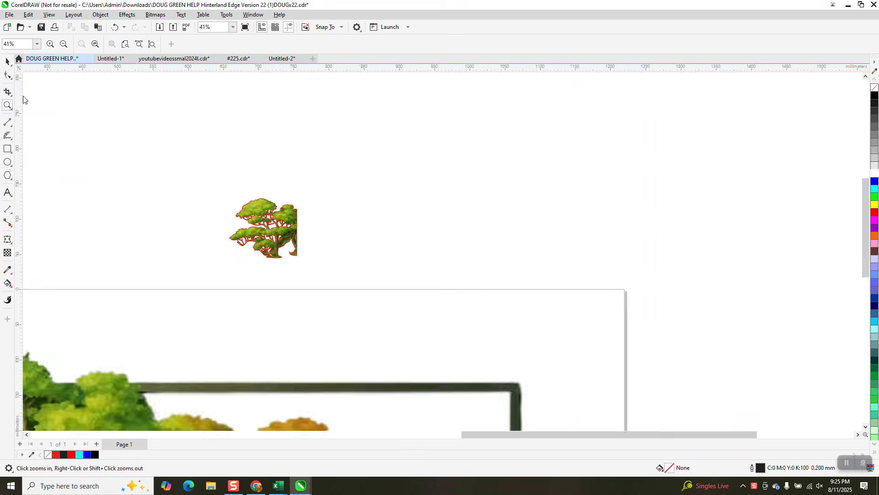
{"action": "left_click", "coordinate": [7, 61]}
{"action": "key", "text": "ctrl+v"}
{"action": "left_click_drag", "start_coordinate": [549, 234], "coordinate": [530, 177]}
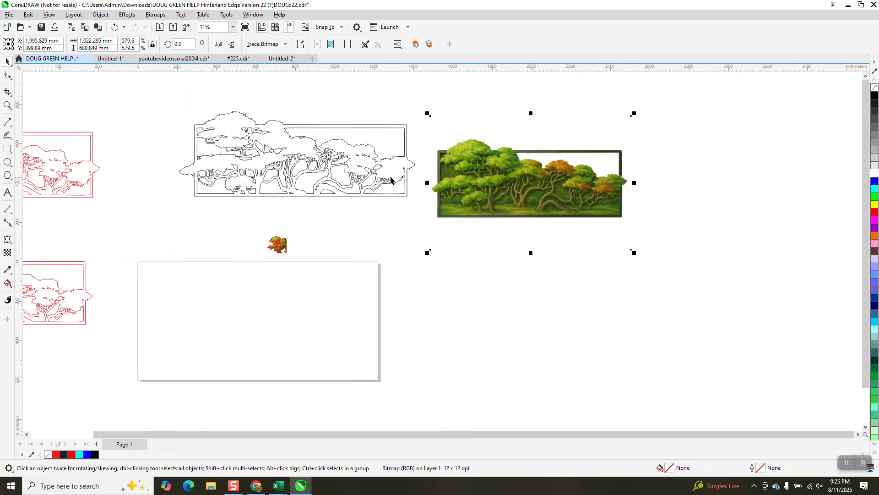
Step: Crop the large colour tree picture to about 996 by 453 mm, trimming its surplus white margins
{"action": "left_click", "coordinate": [7, 104]}
{"action": "left_click_drag", "start_coordinate": [416, 96], "coordinate": [652, 284]}
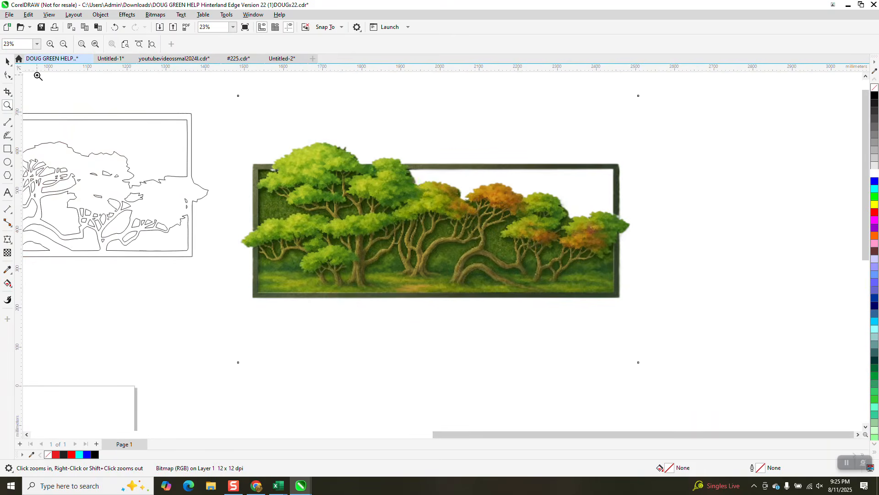
{"action": "left_click", "coordinate": [7, 61]}
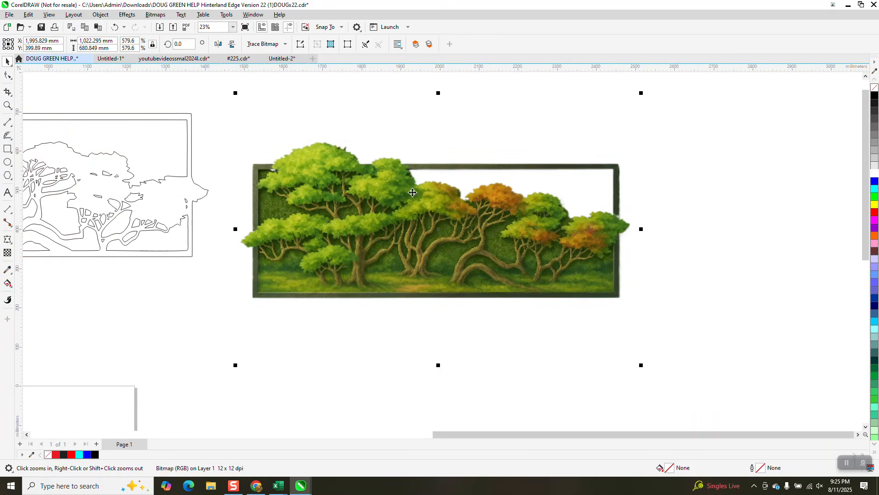
{"action": "left_click", "coordinate": [12, 98]}
{"action": "left_click", "coordinate": [32, 92]}
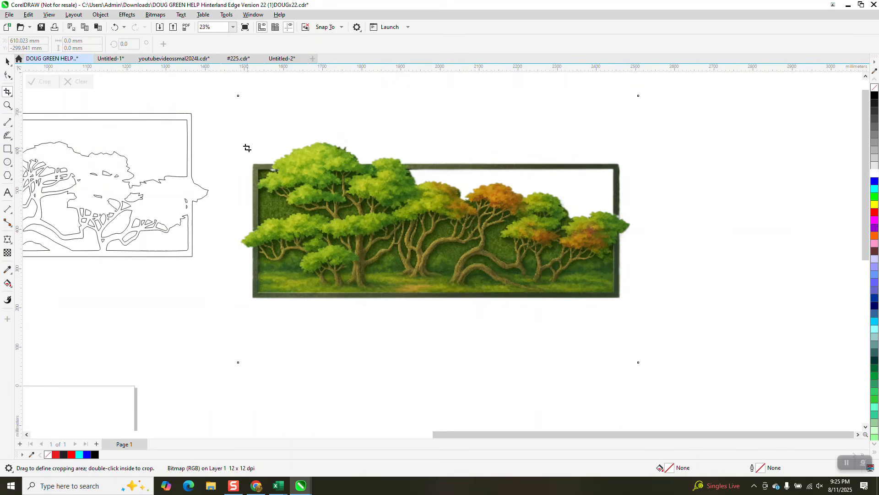
{"action": "left_click_drag", "start_coordinate": [238, 146], "coordinate": [629, 323]}
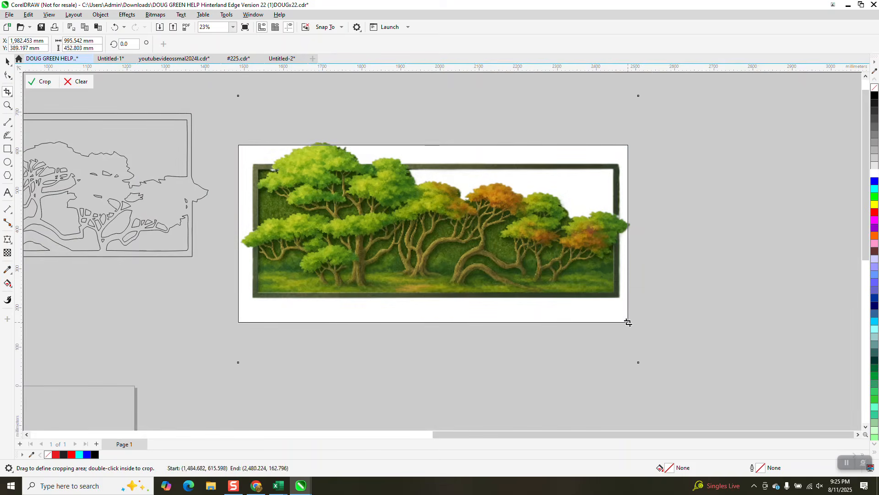
{"action": "left_click", "coordinate": [42, 81]}
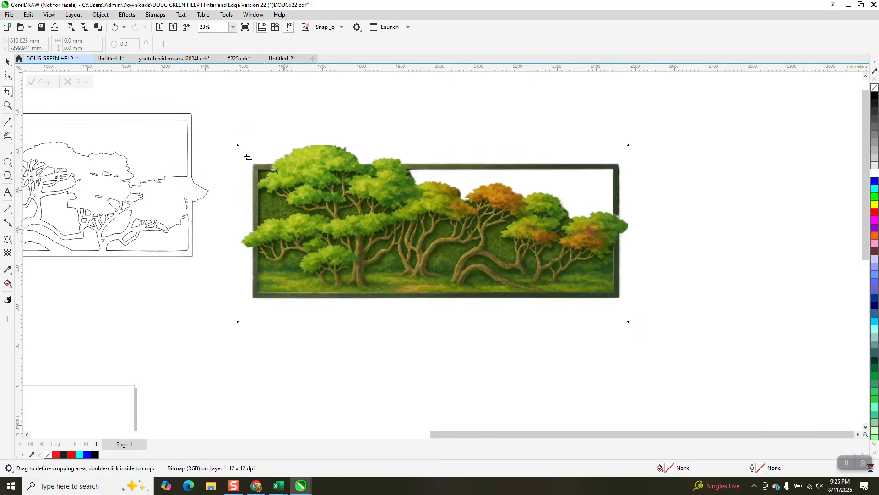
Step: Scale the cropped tree picture down proportionally to about 202 by 92 mm
{"action": "left_click", "coordinate": [9, 61]}
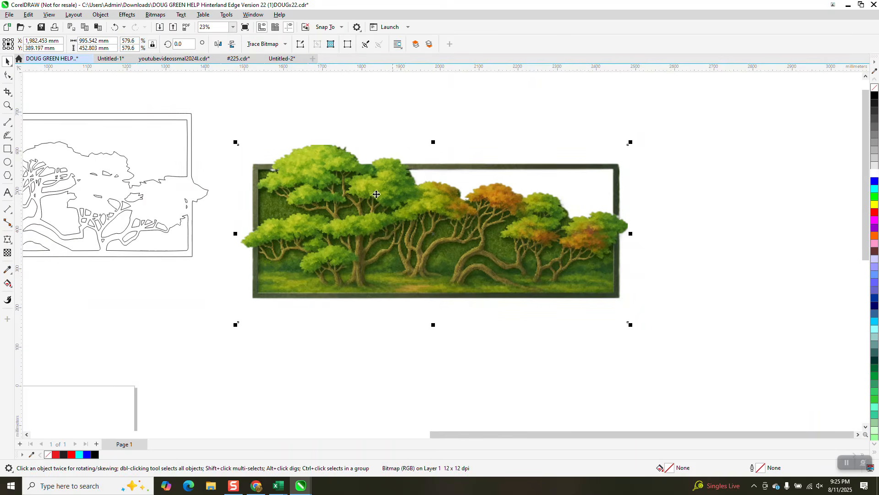
{"action": "mouse_move", "coordinate": [632, 143]}
{"action": "left_mouse_down"}
{"action": "mouse_move", "coordinate": [385, 234]}
{"action": "mouse_move", "coordinate": [321, 284]}
{"action": "mouse_move", "coordinate": [313, 149]}
{"action": "left_mouse_up"}
{"action": "left_click", "coordinate": [8, 110]}
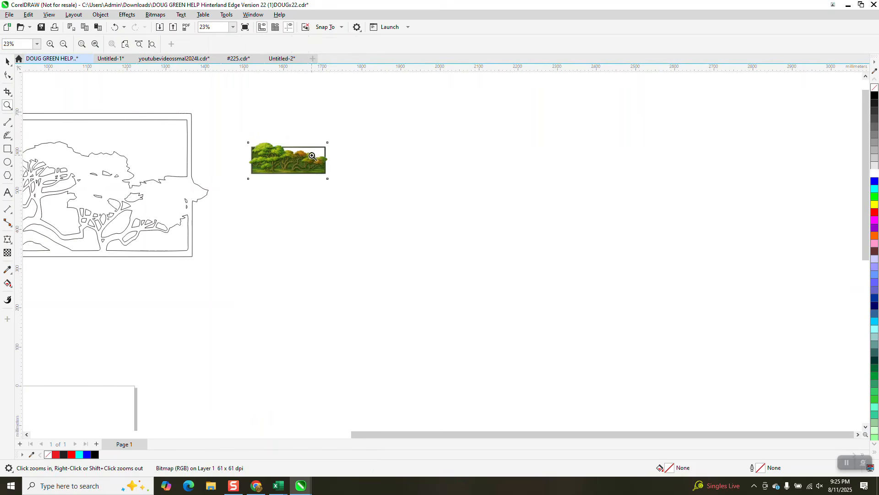
{"action": "left_click_drag", "start_coordinate": [221, 136], "coordinate": [375, 196]}
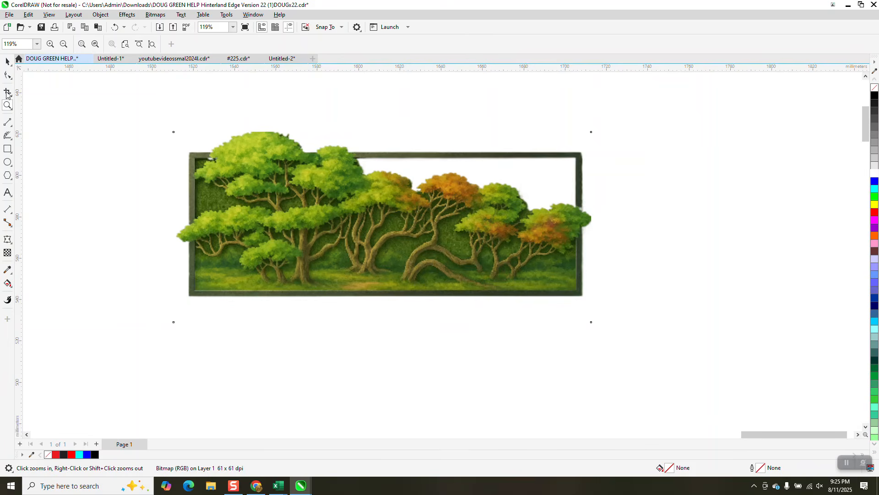
{"action": "left_click", "coordinate": [7, 61]}
{"action": "scroll", "coordinate": [156, 149], "scroll_direction": "down", "scroll_amount": 3}
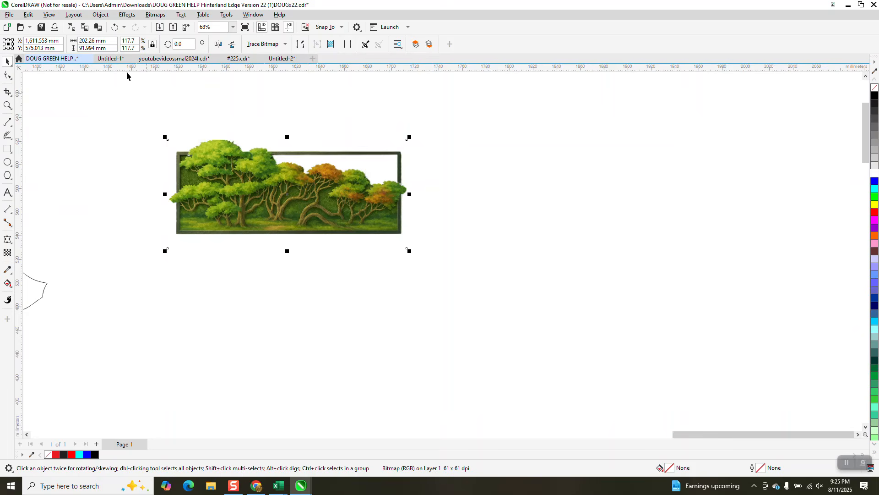
Step: Set the document's nudge distance to 250 mm
{"action": "left_click", "coordinate": [211, 106]}
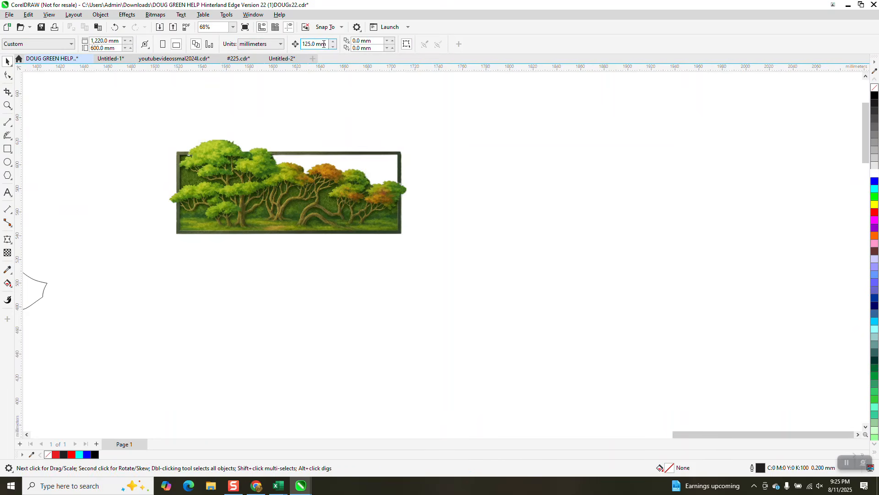
{"action": "left_click_drag", "start_coordinate": [324, 44], "coordinate": [303, 44]}
{"action": "type", "text": "25"}
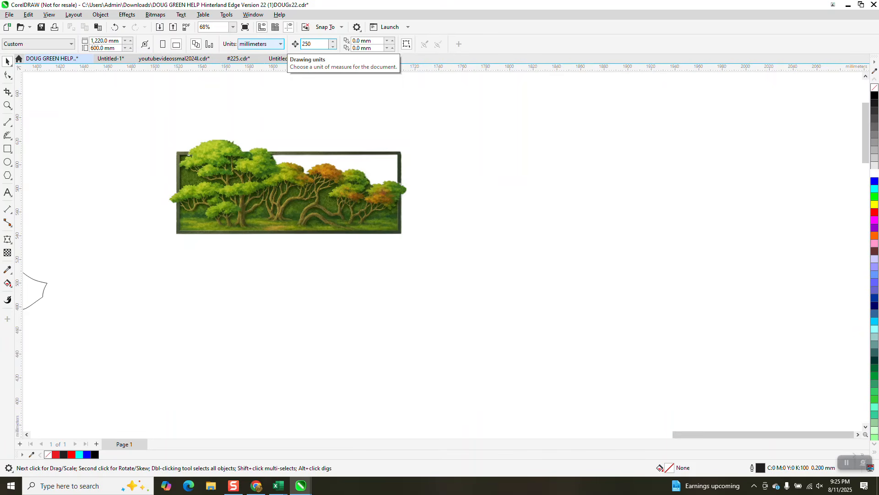
{"action": "type", "text": "0"}
{"action": "key", "text": "Return"}
Step: Nudge the tree picture 250 mm right, duplicate it in place and nudge the duplicate 250 mm left
{"action": "left_click", "coordinate": [329, 197]}
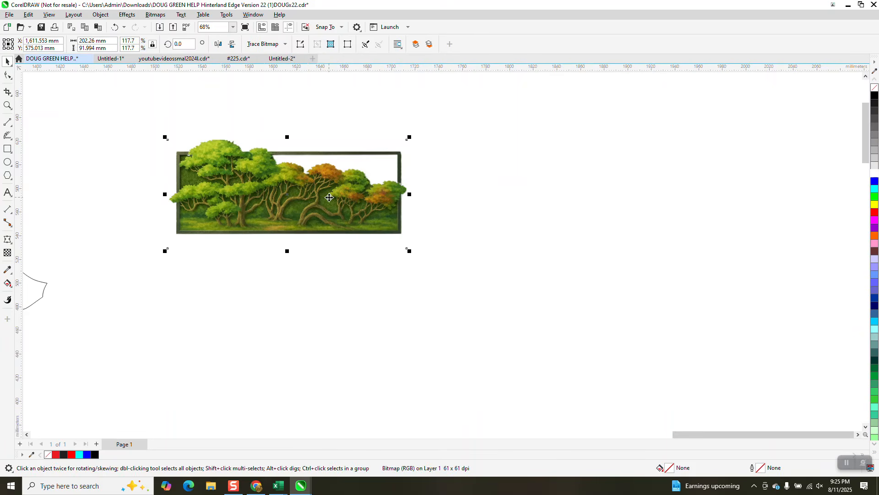
{"action": "key", "text": "Right"}
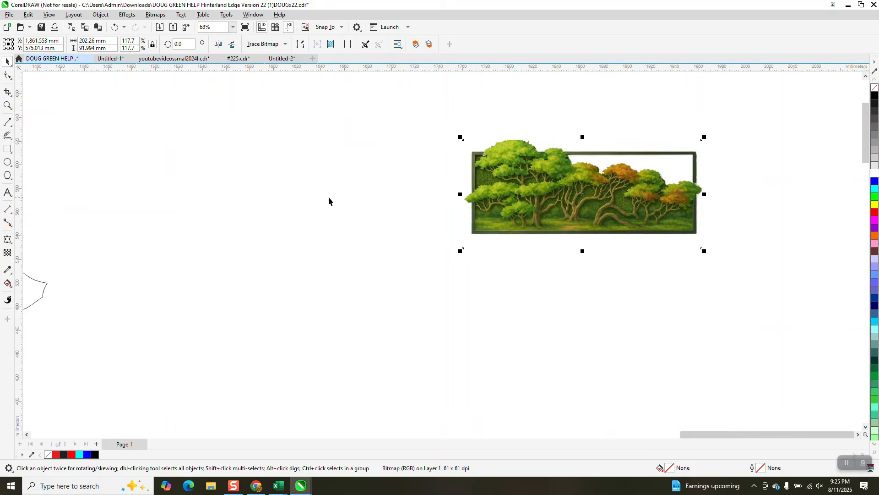
{"action": "key", "text": "KP_Add"}
{"action": "key", "text": "Left"}
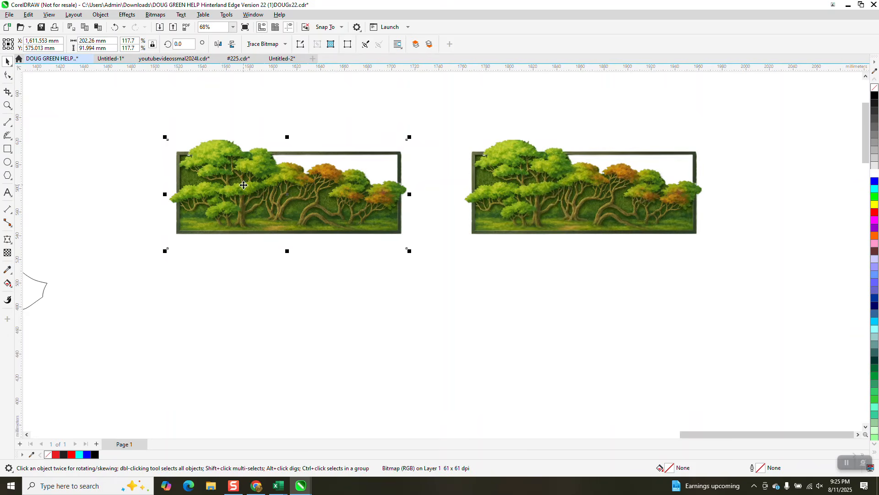
Step: Delete the duplicate picture and move the remaining one back left into its place
{"action": "key", "text": "Delete"}
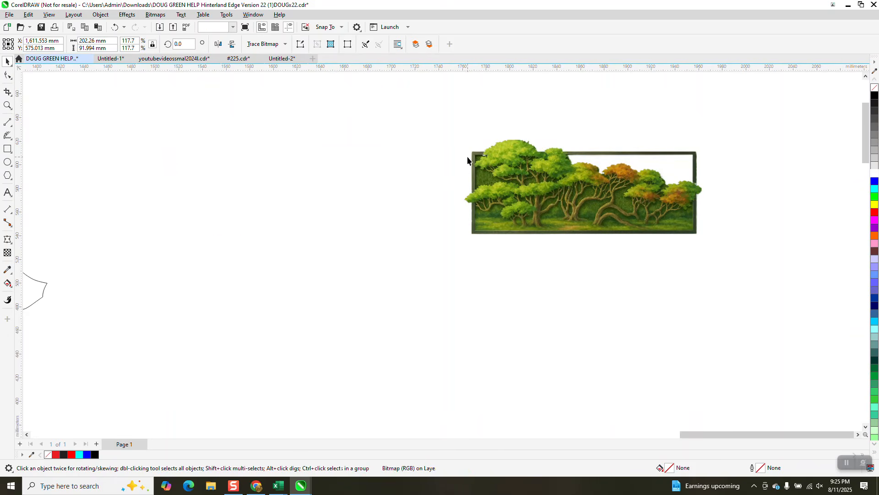
{"action": "left_click_drag", "start_coordinate": [534, 188], "coordinate": [286, 231]}
Step: Crop the tree picture to a section about 74 by 67 mm around the large green tree near its left end
{"action": "left_click", "coordinate": [8, 105]}
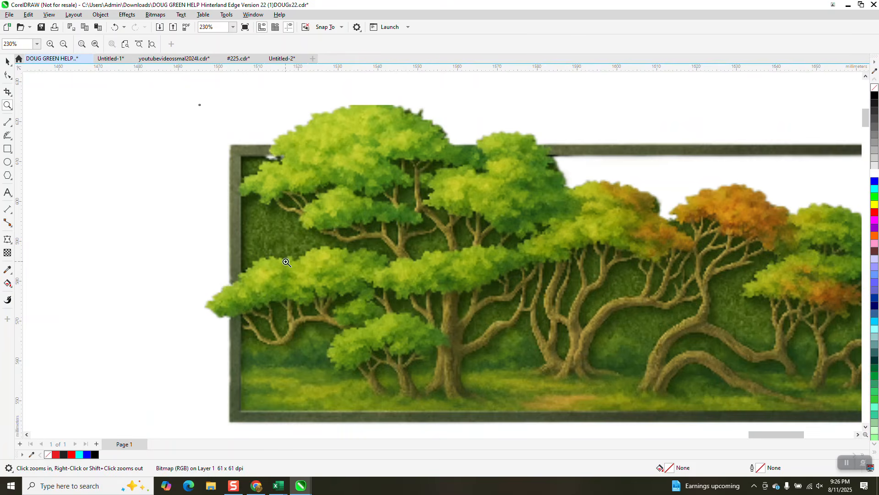
{"action": "left_click_drag", "start_coordinate": [255, 201], "coordinate": [338, 261]}
{"action": "scroll", "coordinate": [316, 239], "scroll_direction": "down", "scroll_amount": 3}
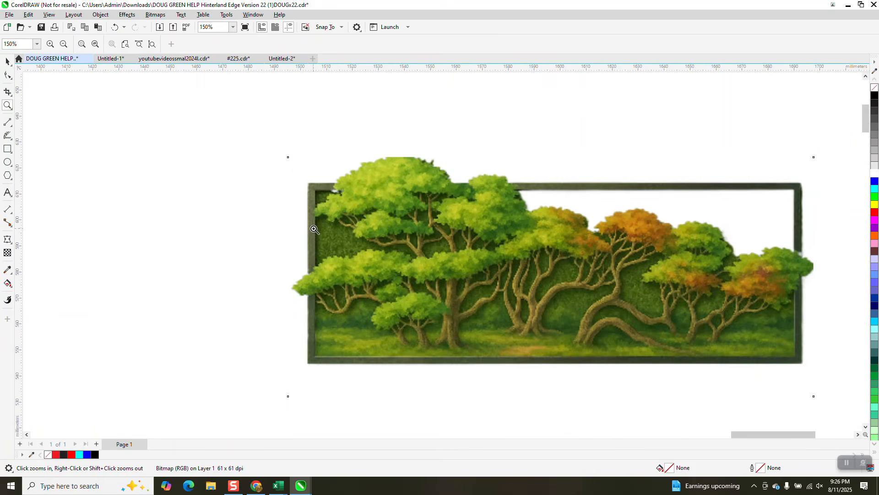
{"action": "left_click", "coordinate": [7, 61]}
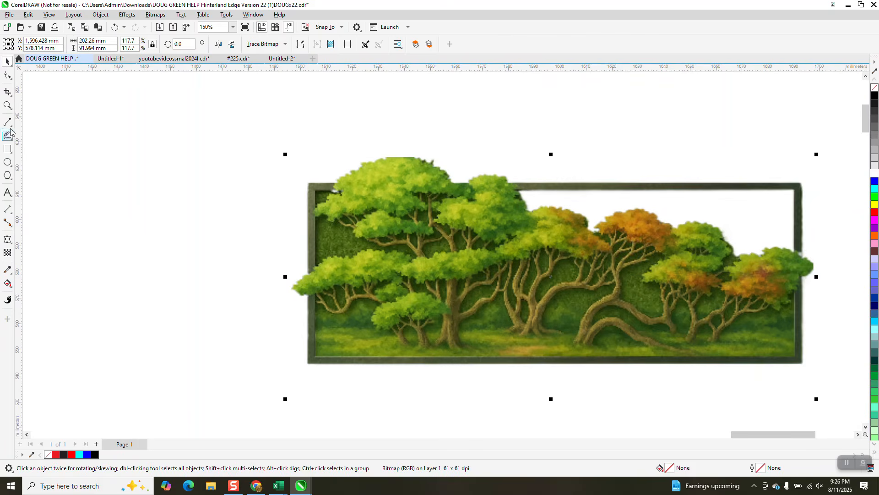
{"action": "left_click", "coordinate": [13, 97]}
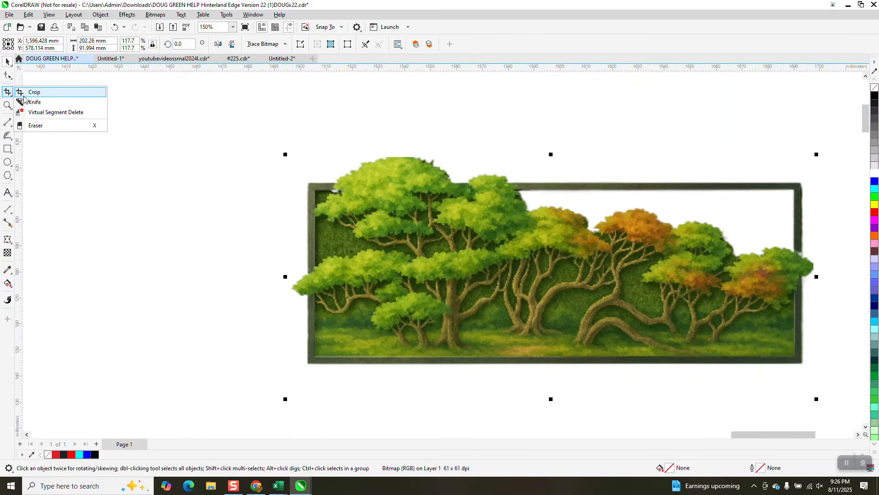
{"action": "left_click", "coordinate": [37, 93]}
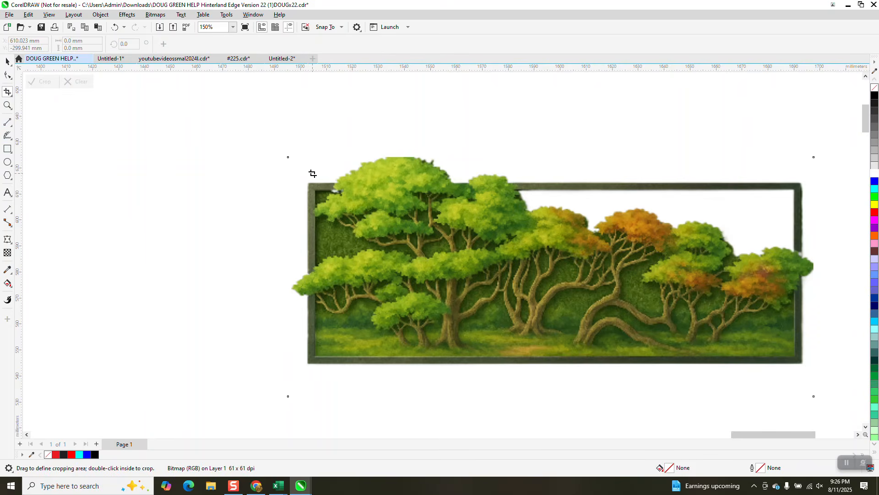
{"action": "left_click_drag", "start_coordinate": [324, 157], "coordinate": [516, 329]}
{"action": "left_click_drag", "start_coordinate": [420, 157], "coordinate": [420, 151]}
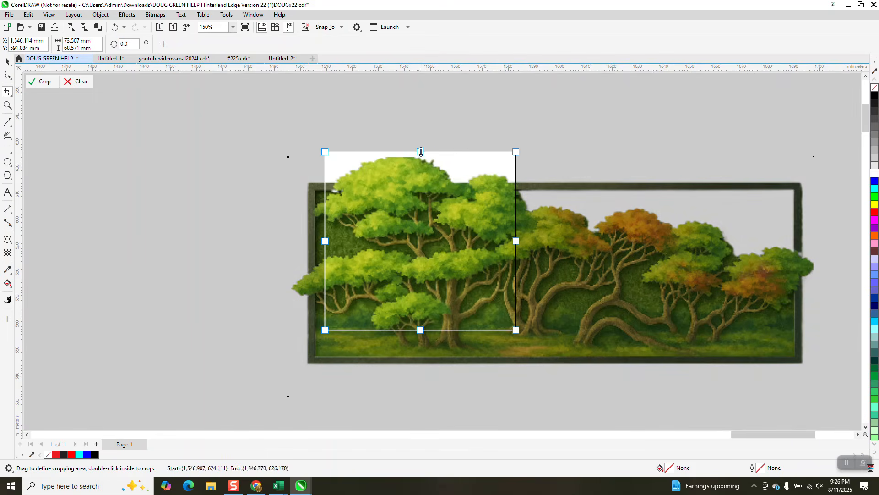
{"action": "left_click", "coordinate": [41, 83]}
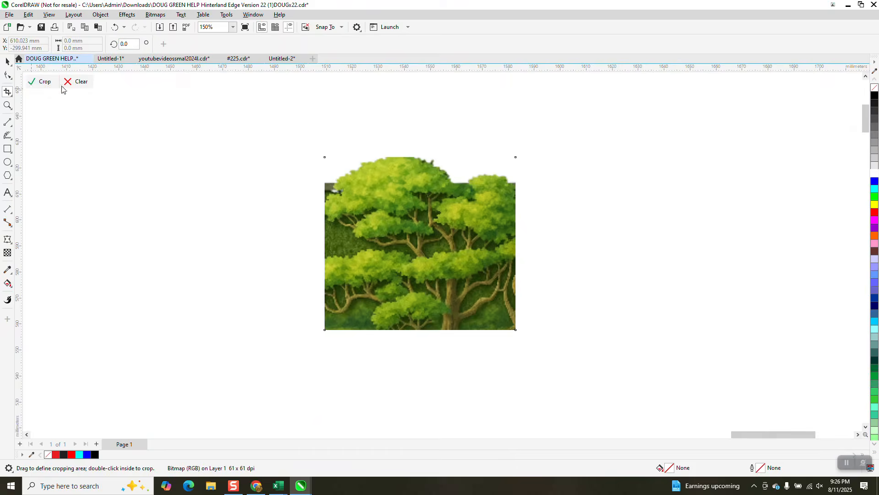
Step: Set the document's nudge distance to 80 mm
{"action": "scroll", "coordinate": [92, 140], "scroll_direction": "down", "scroll_amount": 2}
{"action": "left_click", "coordinate": [8, 60]}
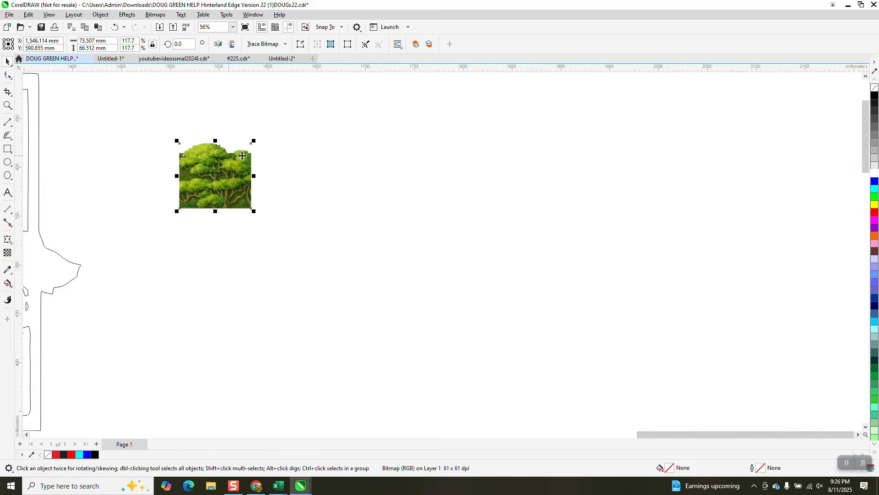
{"action": "left_click", "coordinate": [225, 113]}
{"action": "left_click", "coordinate": [304, 44]}
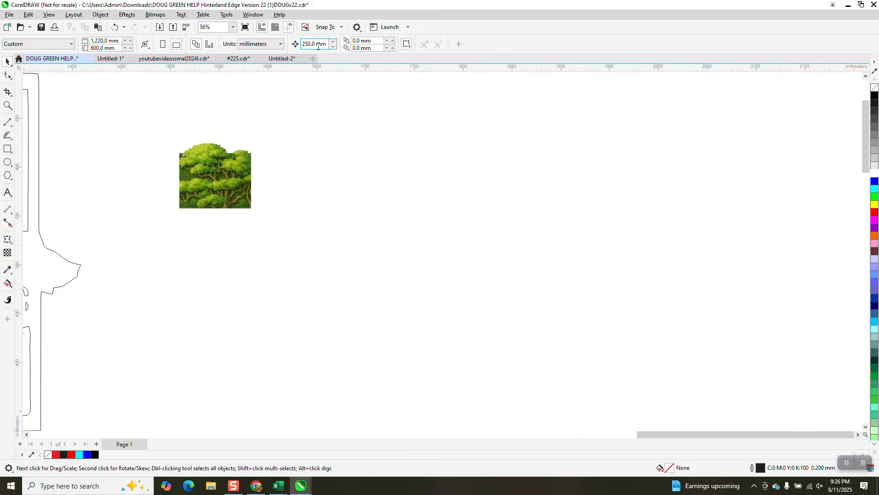
{"action": "type", "text": "80"}
{"action": "key", "text": "Return"}
Step: Duplicate the cropped tree section twice, nudging each copy 80 mm right to form a row of three
{"action": "left_click", "coordinate": [238, 163]}
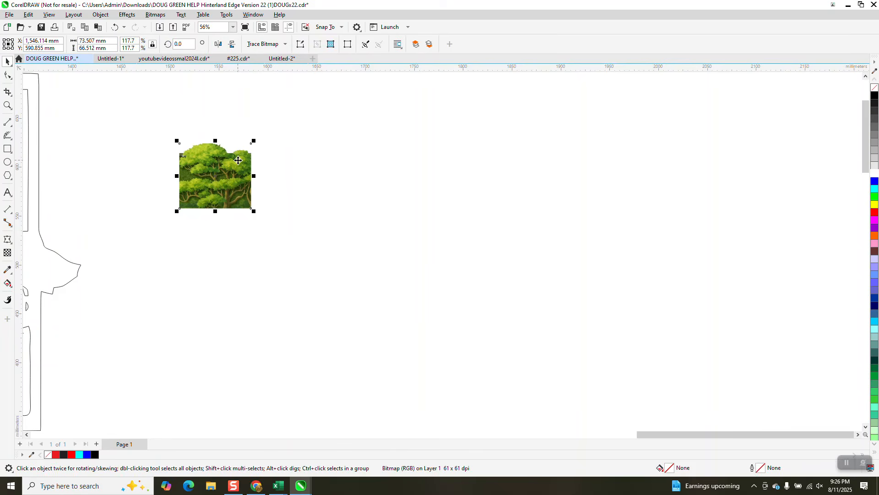
{"action": "key", "text": "ctrl+d"}
{"action": "key", "text": "Right"}
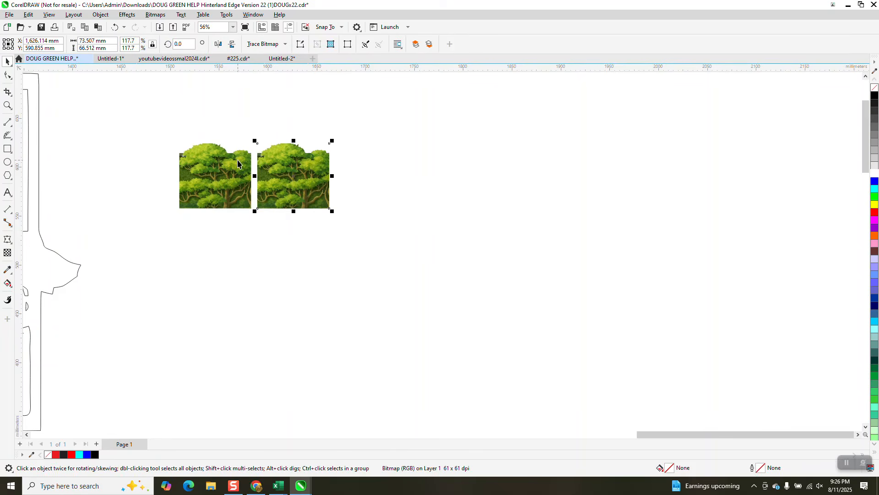
{"action": "key", "text": "ctrl+d"}
{"action": "key", "text": "Right"}
Step: Convert the leftmost tree section to a 300 dpi CMYK bitmap with transparent background, and change its color mode to grayscale
{"action": "left_click", "coordinate": [205, 177]}
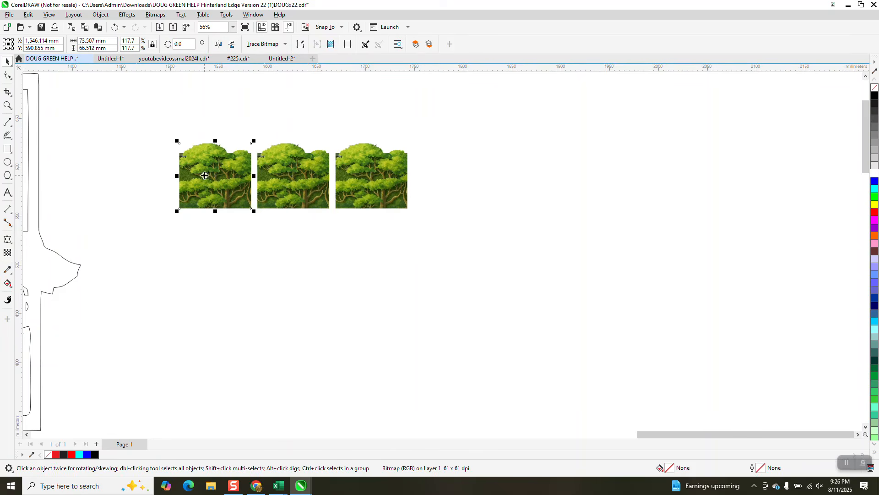
{"action": "left_click", "coordinate": [155, 15]}
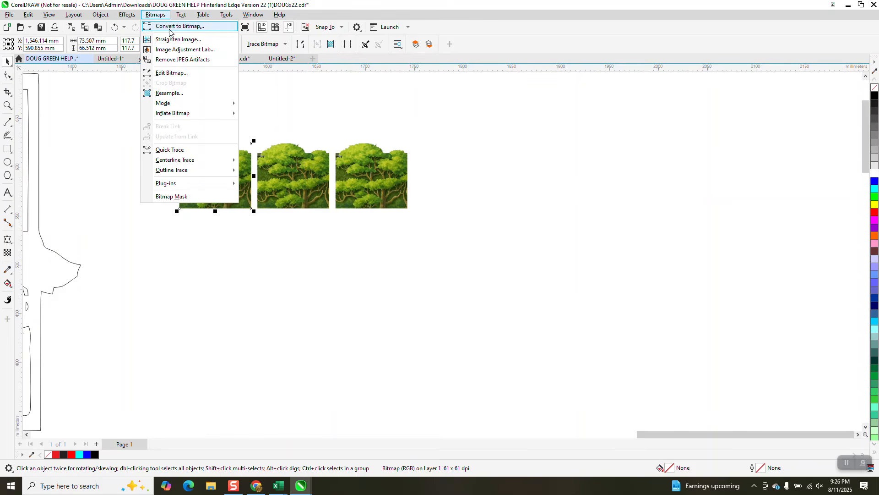
{"action": "left_click", "coordinate": [169, 27]}
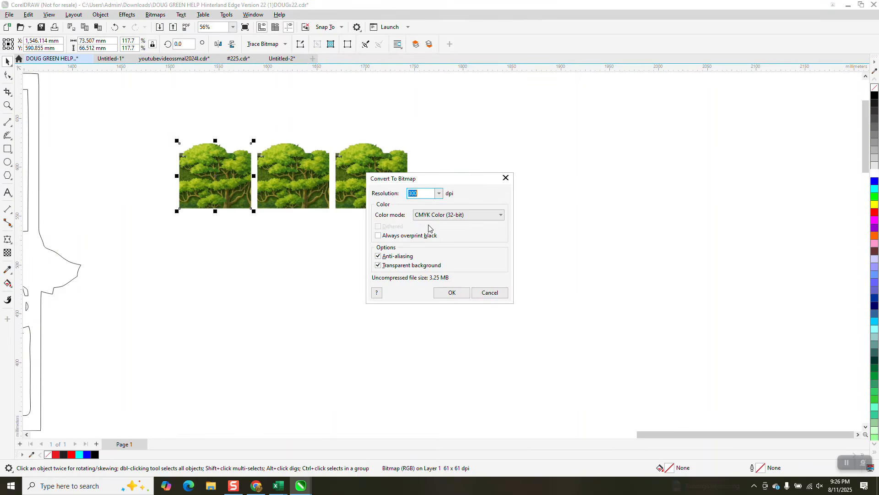
{"action": "left_click", "coordinate": [442, 293]}
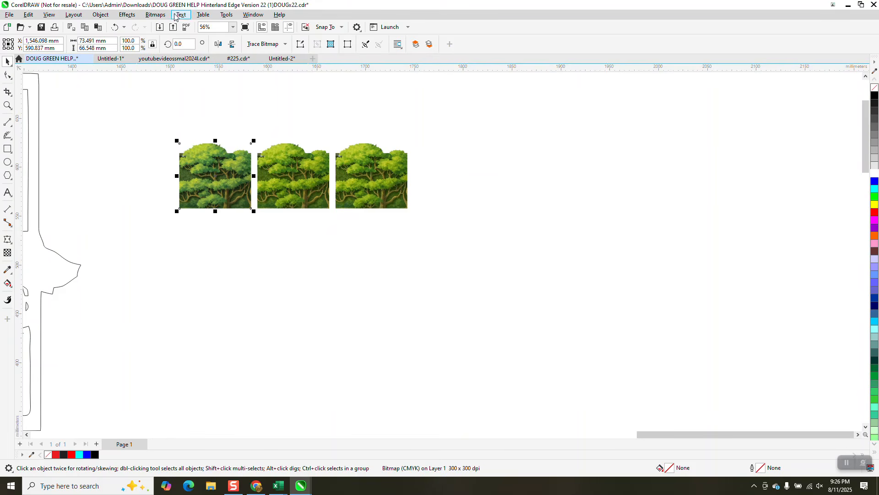
{"action": "left_click", "coordinate": [155, 14]}
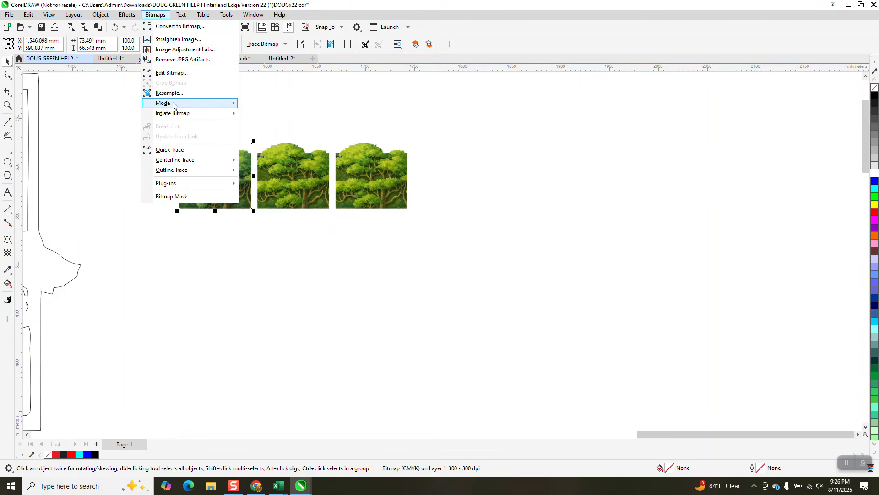
{"action": "mouse_move", "coordinate": [176, 104]}
{"action": "left_click", "coordinate": [270, 115]}
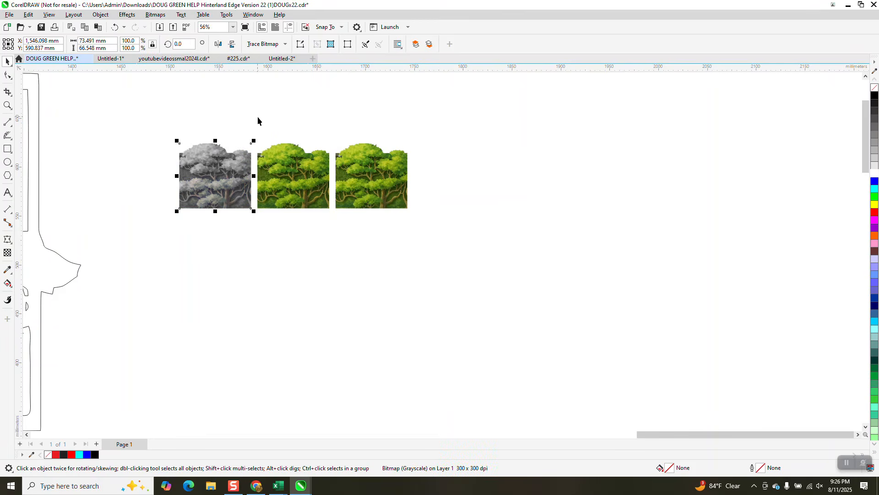
Step: Try a Low quality image outline trace of the grayscale section, removing color from the entire image, and undo the trace
{"action": "left_click", "coordinate": [8, 106]}
{"action": "left_click_drag", "start_coordinate": [177, 141], "coordinate": [286, 202]}
{"action": "scroll", "coordinate": [271, 180], "scroll_direction": "down", "scroll_amount": 1}
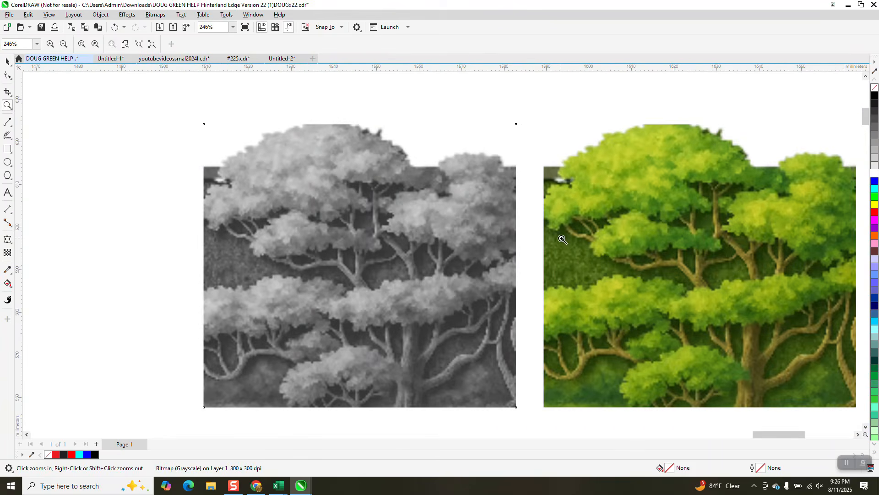
{"action": "scroll", "coordinate": [346, 214], "scroll_direction": "down", "scroll_amount": 1}
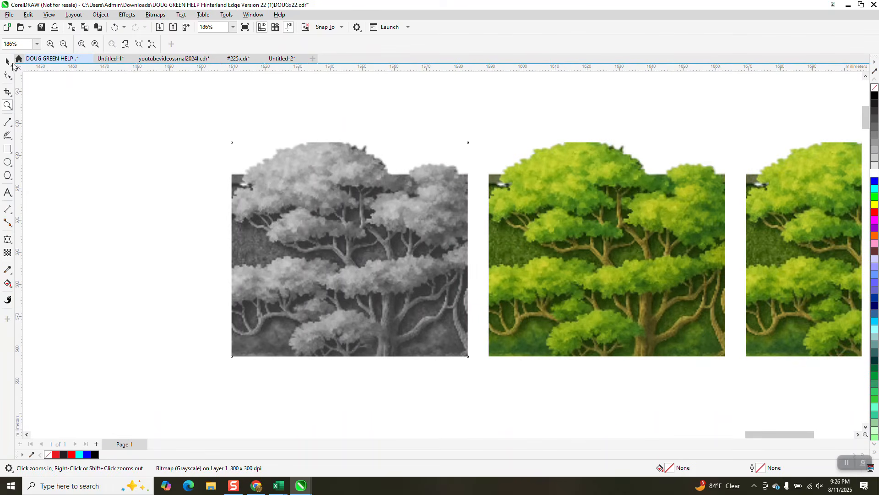
{"action": "key", "text": "space"}
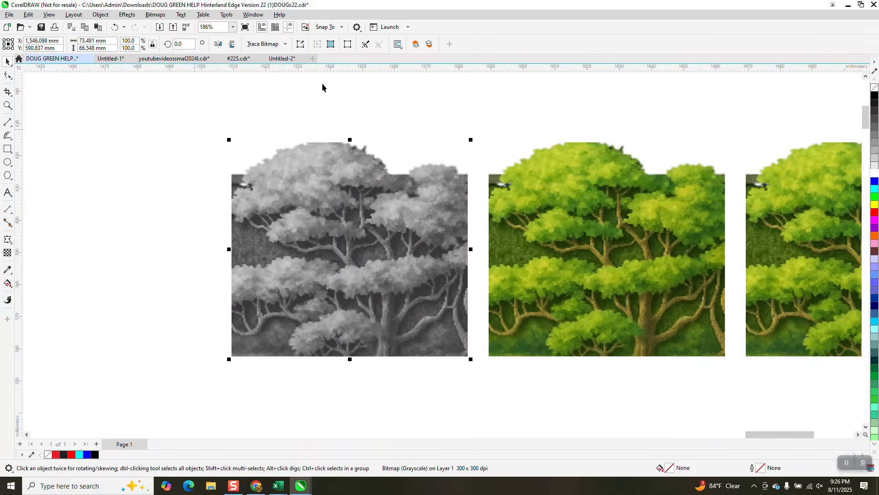
{"action": "left_click", "coordinate": [285, 44]}
{"action": "mouse_move", "coordinate": [288, 77]}
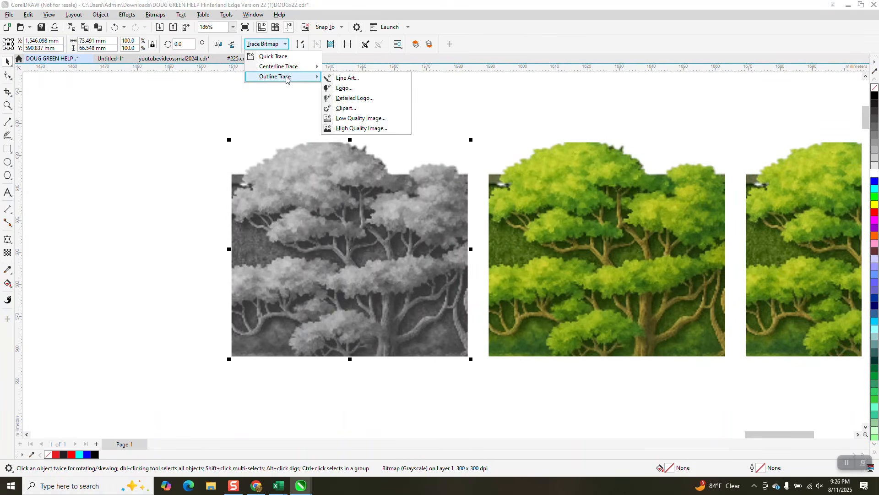
{"action": "left_click", "coordinate": [371, 118]}
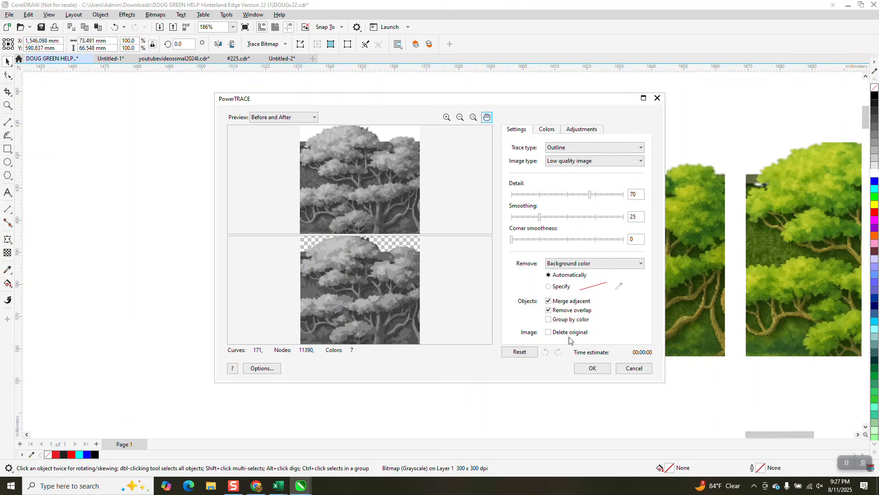
{"action": "left_click", "coordinate": [640, 263]}
{"action": "left_click", "coordinate": [578, 289]}
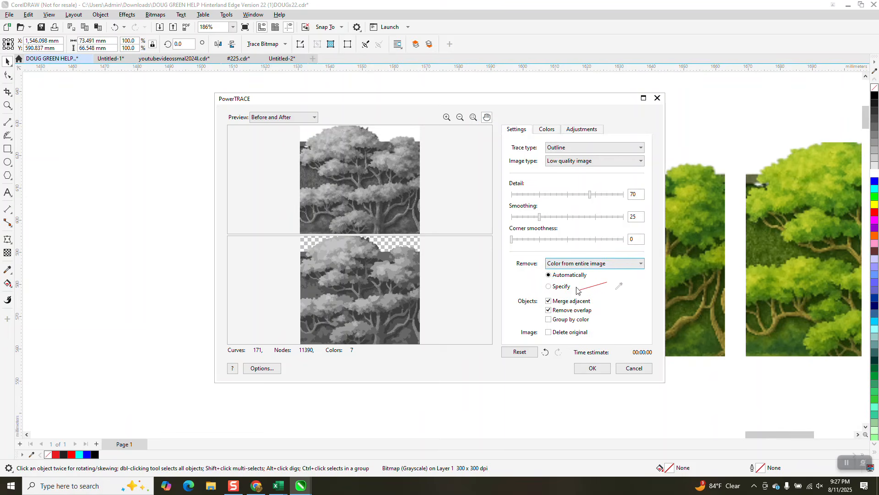
{"action": "left_click", "coordinate": [592, 367]}
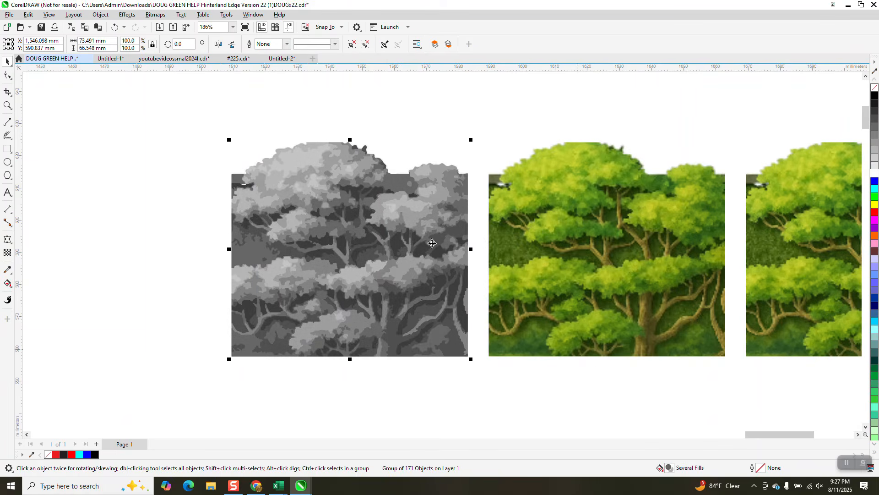
{"action": "left_click", "coordinate": [115, 27]}
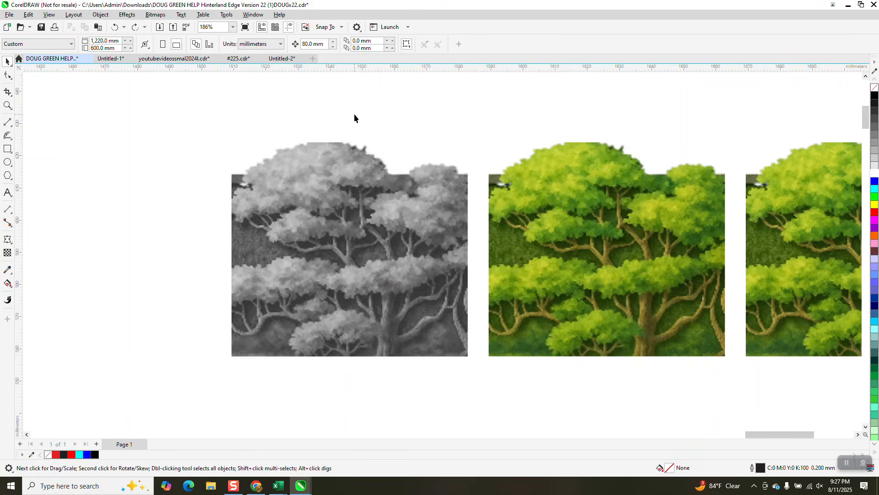
{"action": "scroll", "coordinate": [446, 140], "scroll_direction": "down", "scroll_amount": 1}
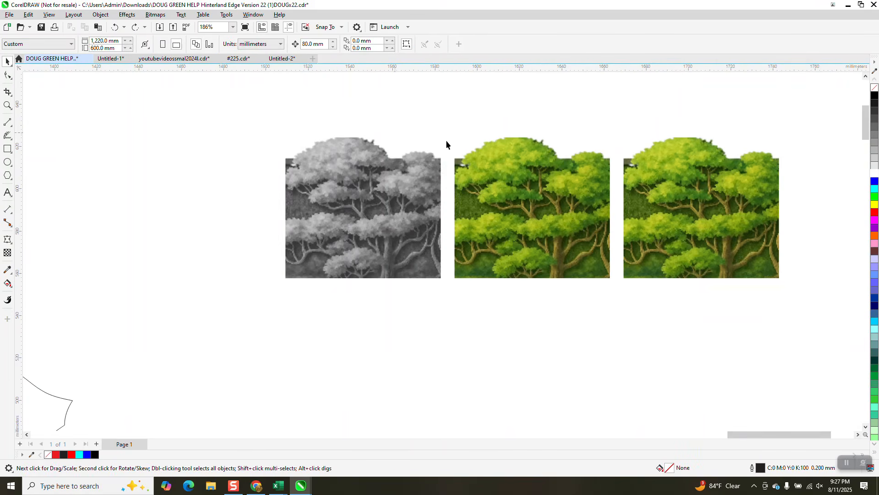
{"action": "left_click", "coordinate": [413, 187]}
{"action": "left_click", "coordinate": [98, 16]}
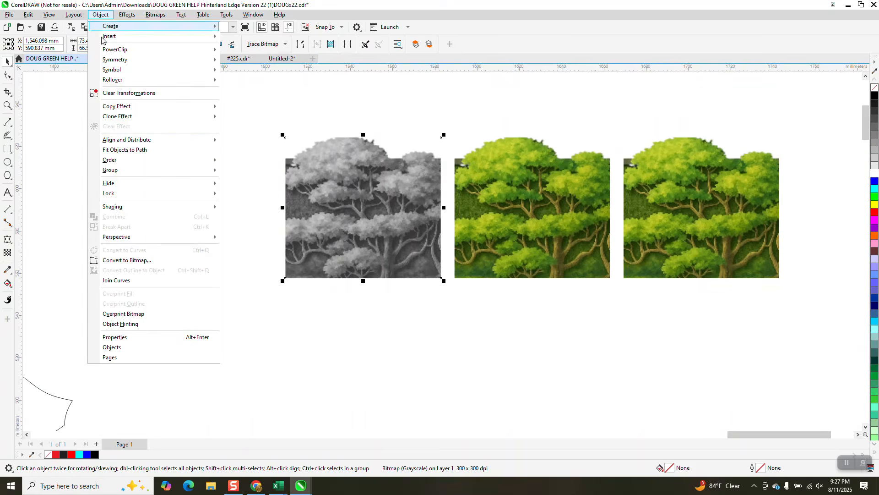
{"action": "mouse_move", "coordinate": [220, 175]}
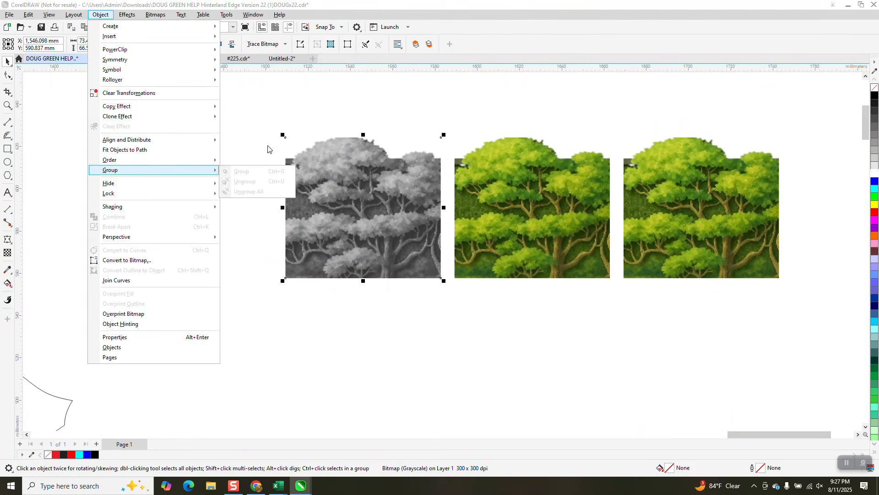
{"action": "left_click", "coordinate": [268, 149]}
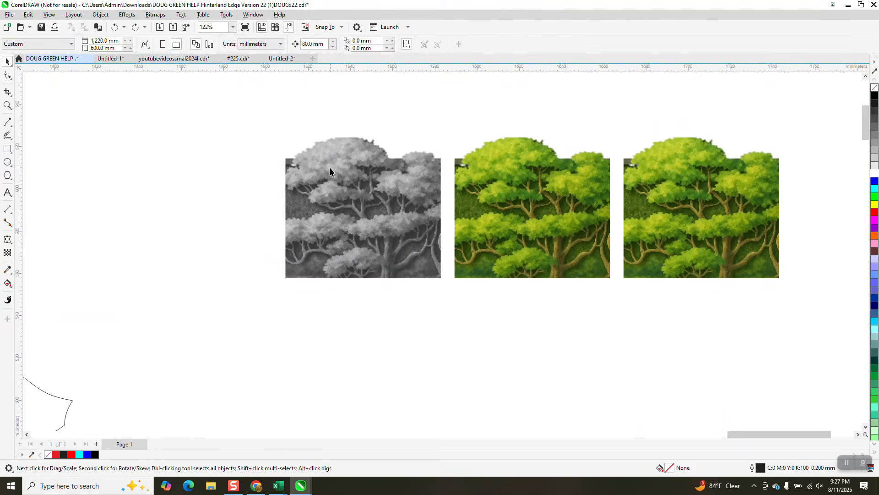
{"action": "left_click", "coordinate": [101, 14]}
{"action": "mouse_move", "coordinate": [156, 160]}
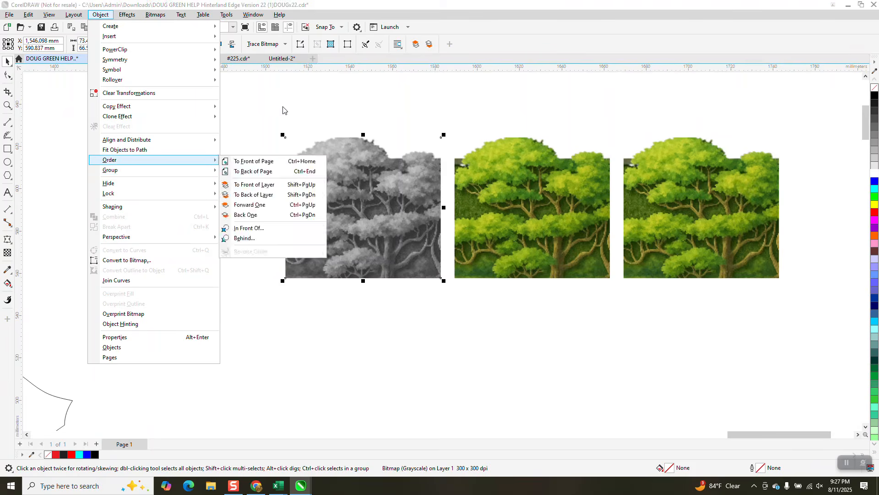
{"action": "left_click", "coordinate": [322, 112]}
Step: Try a Clipart outline trace of the grayscale tree section and discard it after the preview
{"action": "left_click", "coordinate": [354, 162]}
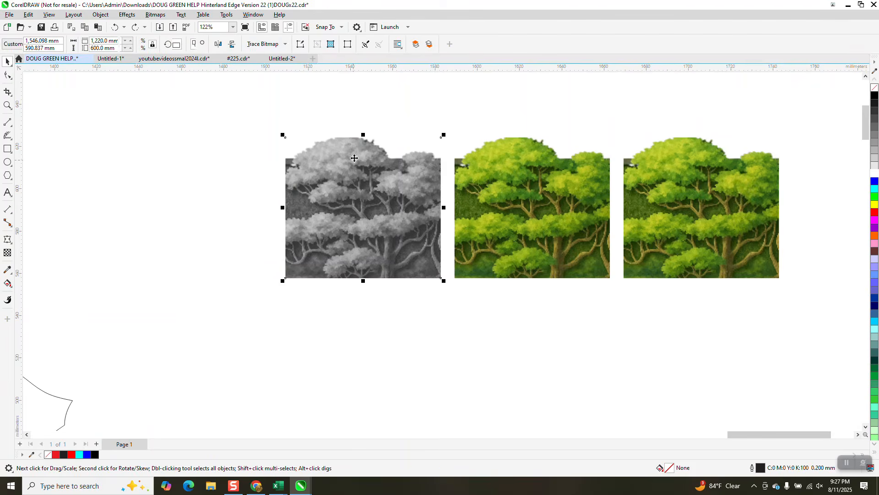
{"action": "left_click", "coordinate": [281, 44]}
{"action": "mouse_move", "coordinate": [284, 77]}
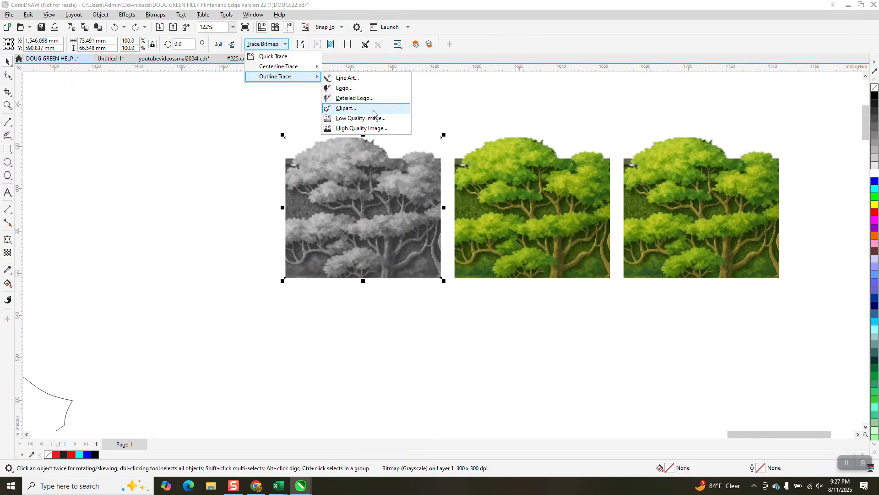
{"action": "left_click", "coordinate": [355, 108]}
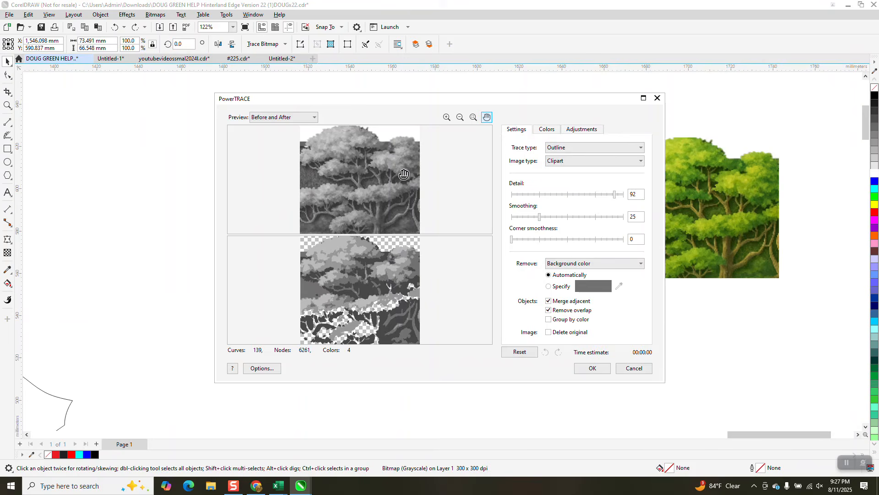
{"action": "left_click", "coordinate": [633, 368]}
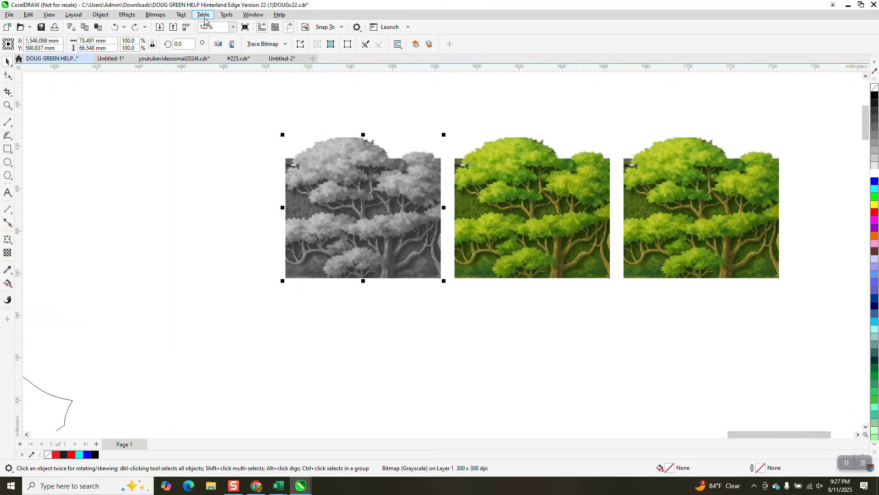
Step: Outline-trace the grayscale tree section as a Low quality image with background color removed, and nudge the trace 80 mm left
{"action": "left_click", "coordinate": [277, 44]}
{"action": "mouse_move", "coordinate": [290, 79]}
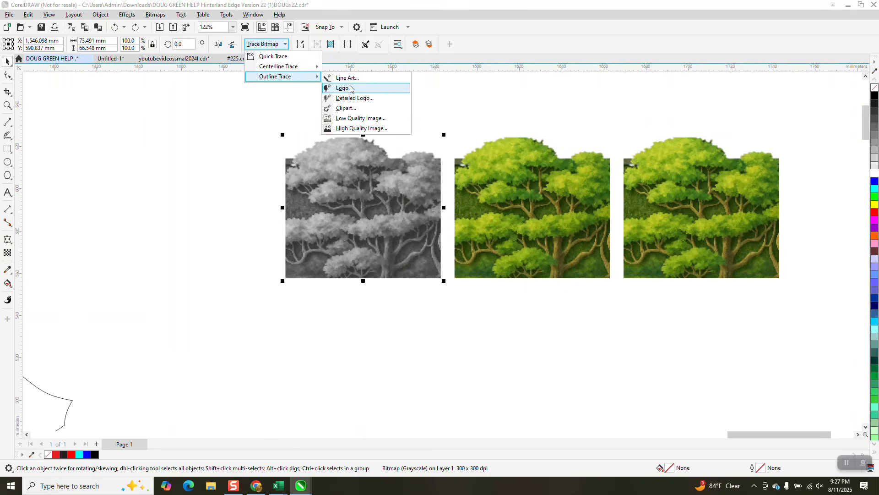
{"action": "left_click", "coordinate": [348, 118]}
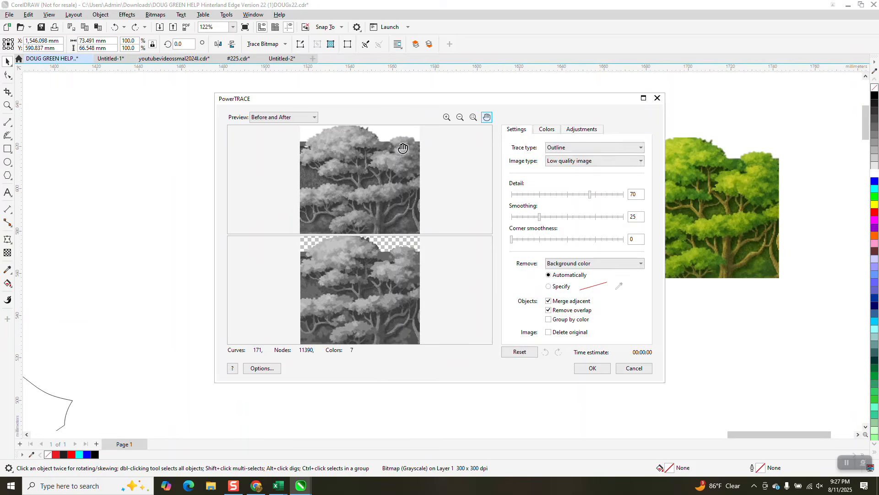
{"action": "left_click", "coordinate": [589, 366]}
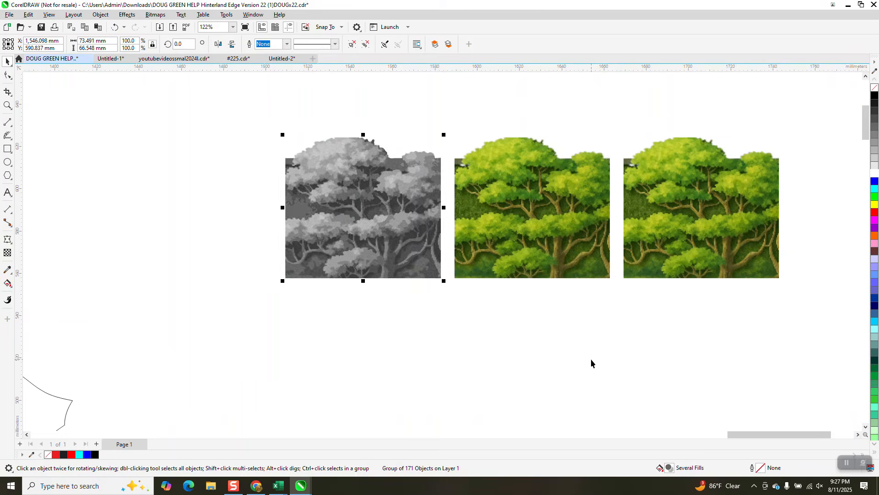
{"action": "key", "text": "Left"}
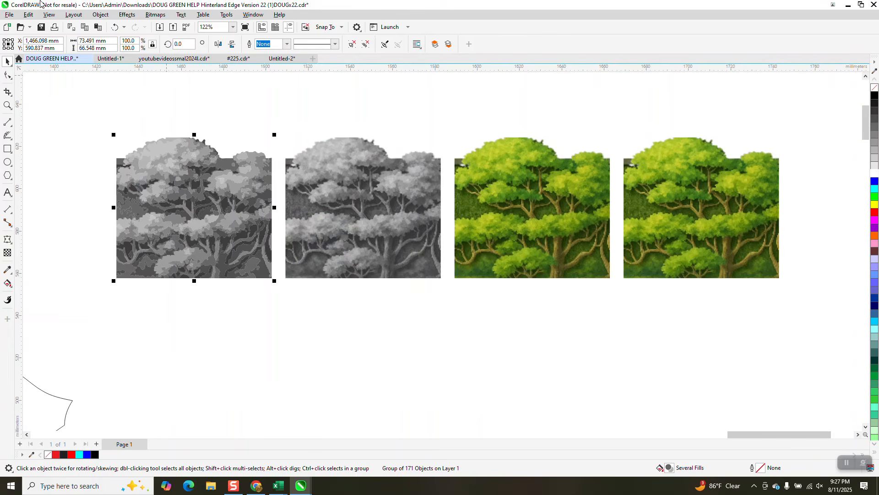
Step: Ungroup the traced tree section and delete the two stray background pieces at its upper-left corner
{"action": "left_click", "coordinate": [100, 15]}
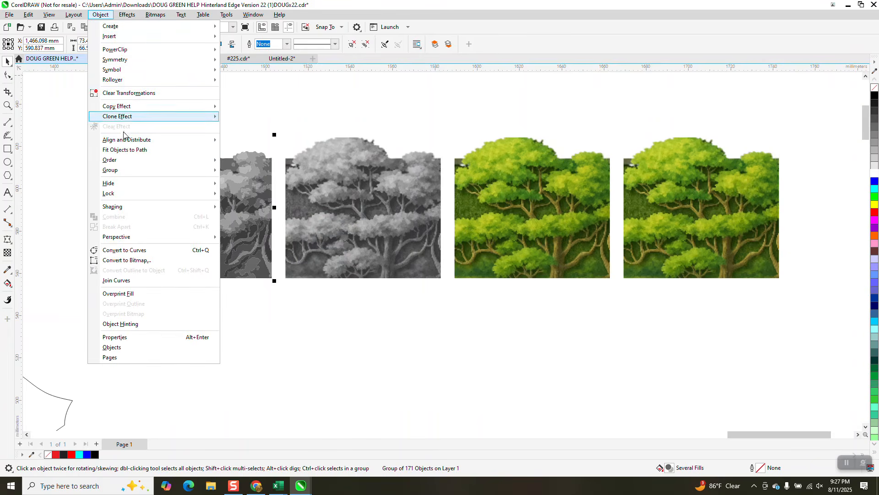
{"action": "mouse_move", "coordinate": [122, 171]}
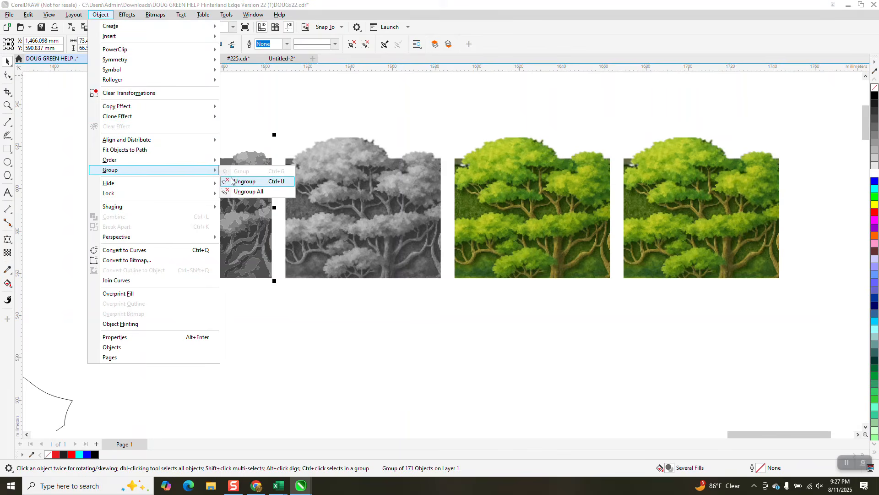
{"action": "left_click", "coordinate": [231, 178]}
{"action": "left_click", "coordinate": [8, 106]}
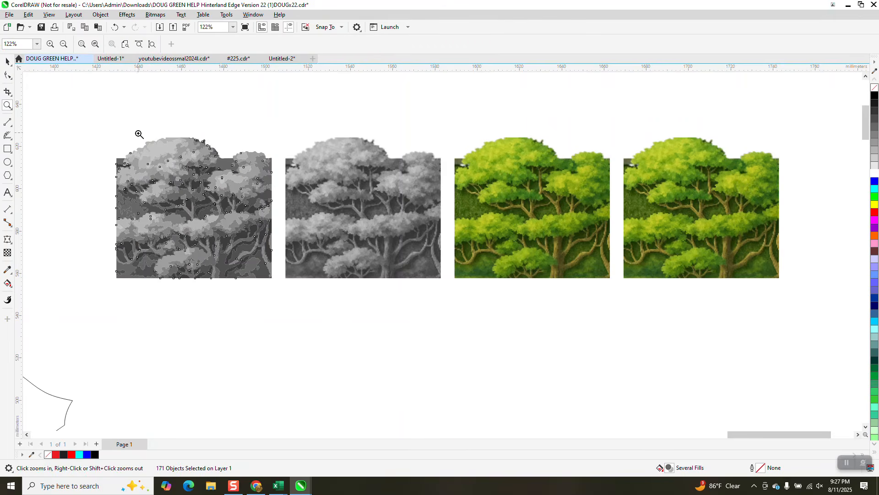
{"action": "left_click_drag", "start_coordinate": [112, 134], "coordinate": [315, 303]}
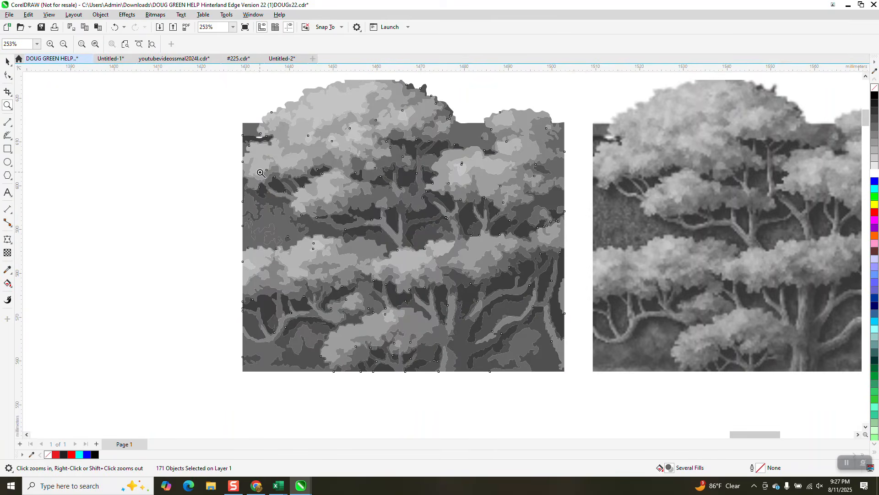
{"action": "left_click", "coordinate": [7, 61]}
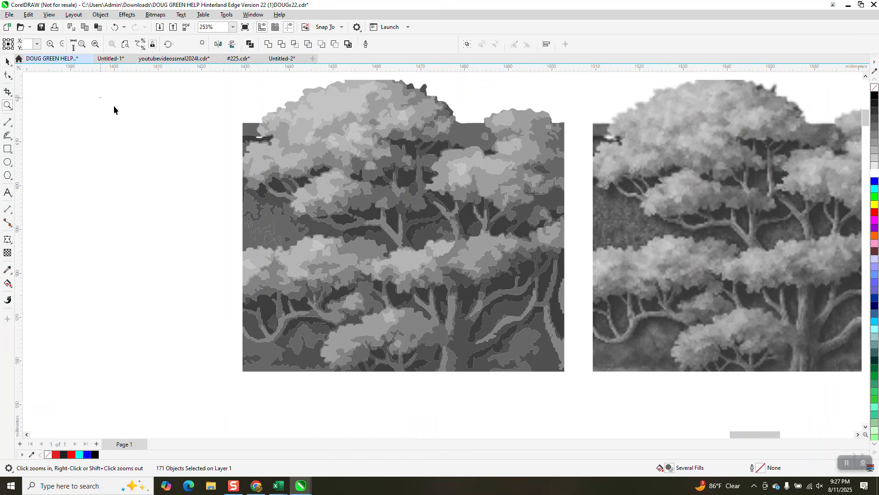
{"action": "left_click", "coordinate": [114, 108]}
{"action": "left_click", "coordinate": [245, 128]}
{"action": "key", "text": "Delete"}
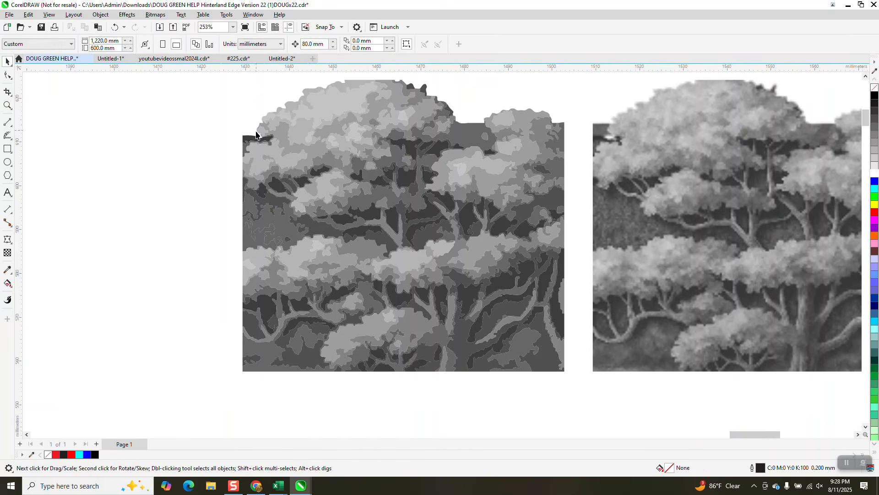
{"action": "left_click", "coordinate": [252, 141]}
{"action": "key", "text": "Delete"}
Step: Group all remaining objects of the traced tree section back together
{"action": "scroll", "coordinate": [249, 136], "scroll_direction": "down", "scroll_amount": 2}
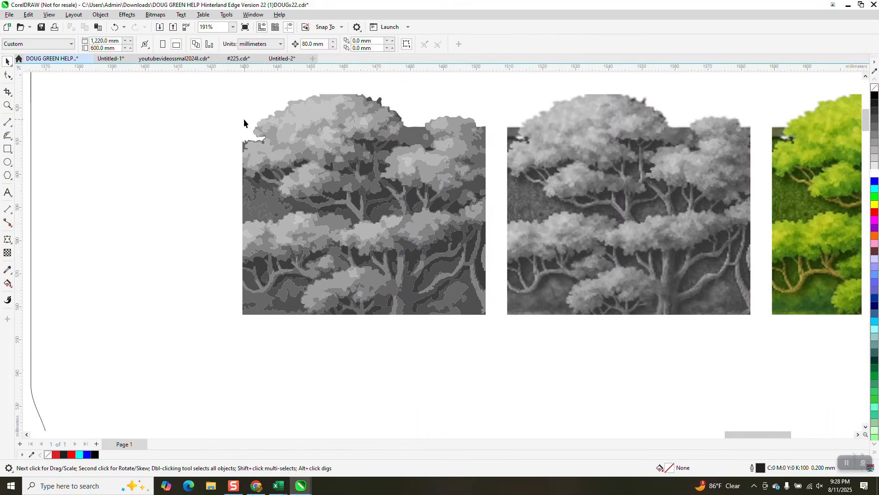
{"action": "mouse_move", "coordinate": [216, 83]}
{"action": "left_mouse_down"}
{"action": "mouse_move", "coordinate": [526, 304]}
{"action": "mouse_move", "coordinate": [504, 331]}
{"action": "left_mouse_up"}
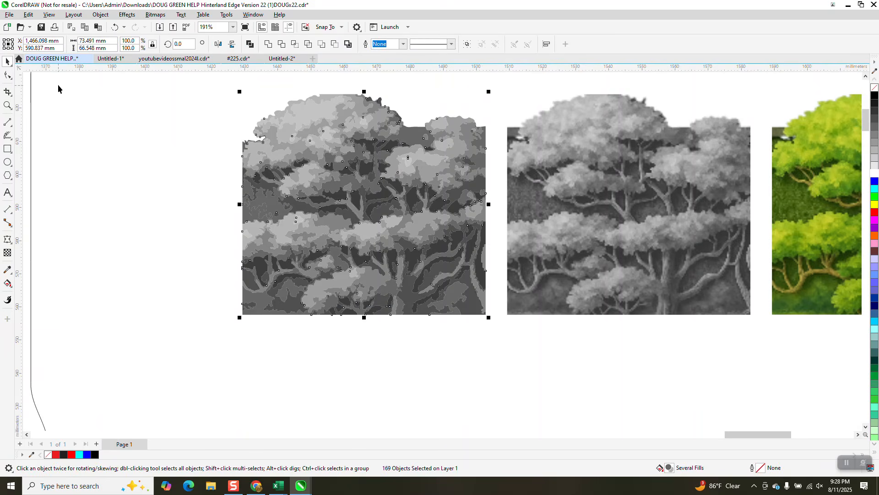
{"action": "left_click", "coordinate": [99, 16]}
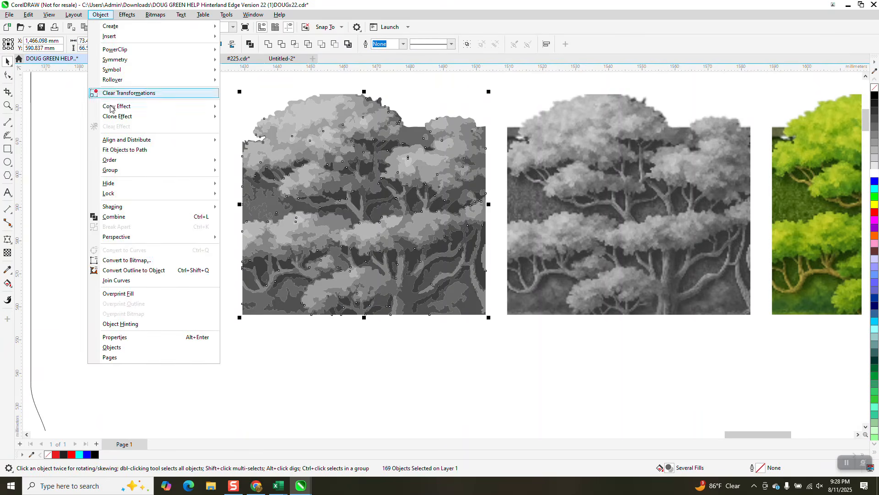
{"action": "mouse_move", "coordinate": [165, 172]}
{"action": "left_click", "coordinate": [241, 174]}
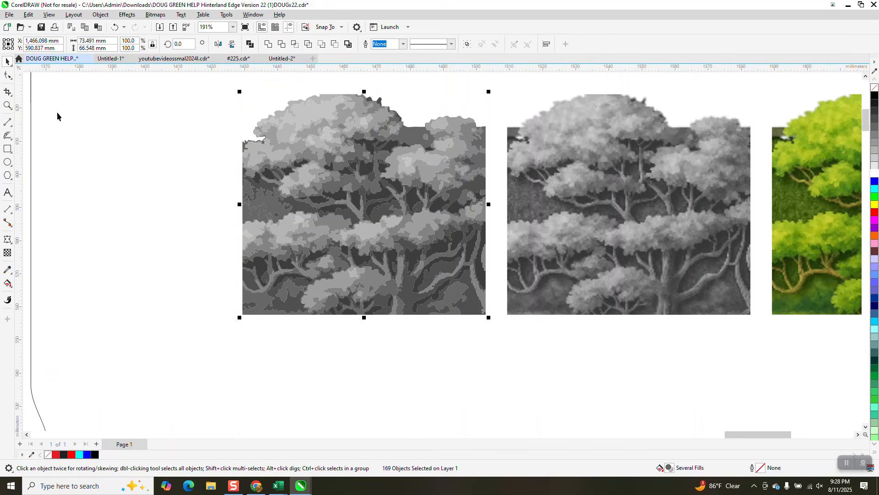
Step: Draw a freehand curve about 82 by 70 mm around the trace's left, lower and right edges, ending at the gap between the treetops
{"action": "left_click", "coordinate": [8, 106]}
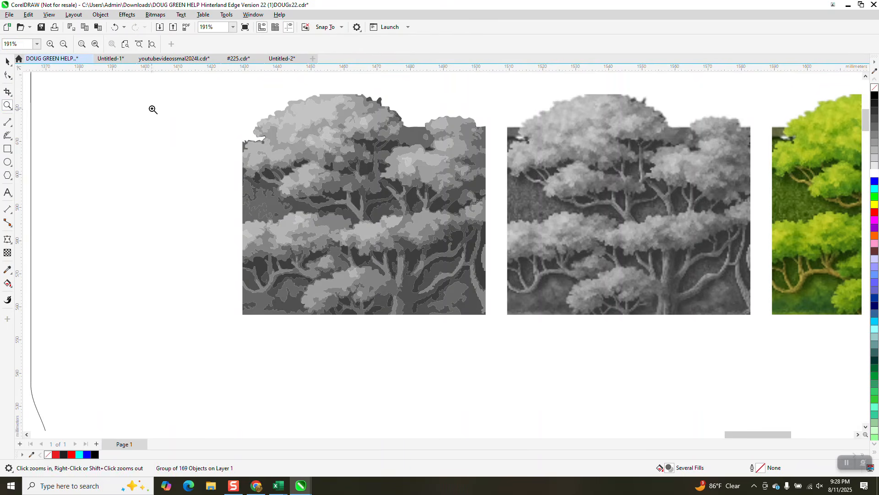
{"action": "left_click_drag", "start_coordinate": [204, 98], "coordinate": [537, 339]}
{"action": "left_click", "coordinate": [12, 126]}
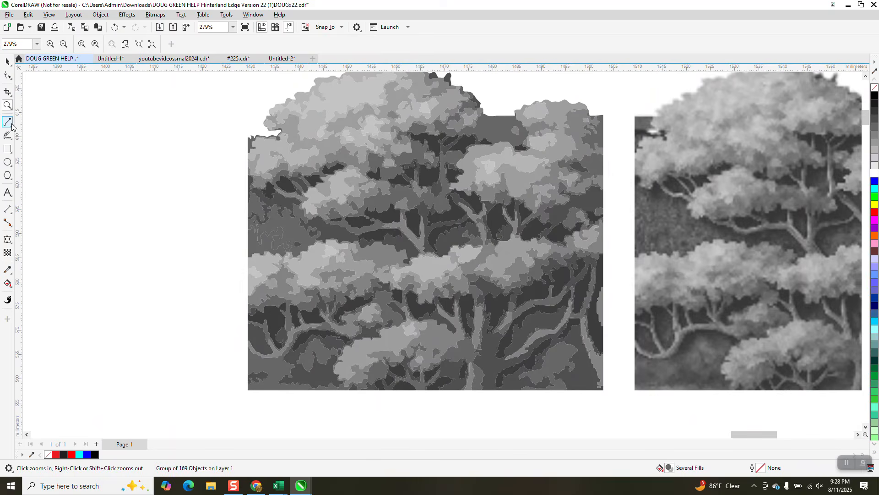
{"action": "left_click", "coordinate": [12, 127]}
{"action": "left_click", "coordinate": [37, 122]}
{"action": "mouse_move", "coordinate": [250, 179]}
{"action": "left_mouse_down"}
{"action": "mouse_move", "coordinate": [333, 232]}
{"action": "mouse_move", "coordinate": [262, 242]}
{"action": "mouse_move", "coordinate": [224, 281]}
{"action": "mouse_move", "coordinate": [227, 332]}
{"action": "mouse_move", "coordinate": [249, 363]}
{"action": "mouse_move", "coordinate": [325, 342]}
{"action": "mouse_move", "coordinate": [329, 390]}
{"action": "mouse_move", "coordinate": [398, 409]}
{"action": "mouse_move", "coordinate": [420, 408]}
{"action": "mouse_move", "coordinate": [452, 371]}
{"action": "mouse_move", "coordinate": [455, 391]}
{"action": "mouse_move", "coordinate": [483, 407]}
{"action": "mouse_move", "coordinate": [504, 403]}
{"action": "mouse_move", "coordinate": [522, 372]}
{"action": "mouse_move", "coordinate": [570, 346]}
{"action": "mouse_move", "coordinate": [602, 402]}
{"action": "mouse_move", "coordinate": [614, 365]}
{"action": "left_mouse_up"}
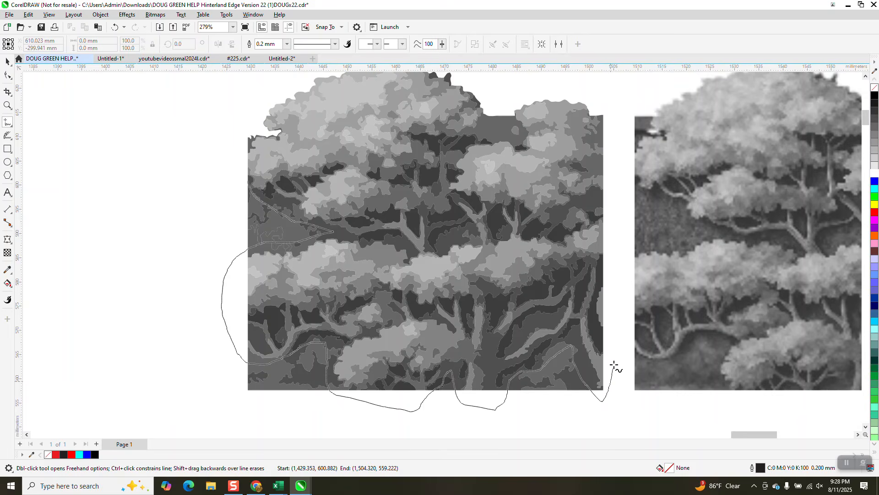
{"action": "mouse_move", "coordinate": [622, 308]}
{"action": "left_mouse_down"}
{"action": "mouse_move", "coordinate": [622, 178]}
{"action": "mouse_move", "coordinate": [600, 91]}
{"action": "mouse_move", "coordinate": [575, 75]}
{"action": "mouse_move", "coordinate": [537, 84]}
{"action": "mouse_move", "coordinate": [504, 96]}
{"action": "mouse_move", "coordinate": [502, 125]}
{"action": "mouse_move", "coordinate": [491, 128]}
{"action": "mouse_move", "coordinate": [480, 72]}
{"action": "left_mouse_up"}
{"action": "scroll", "coordinate": [480, 73], "scroll_direction": "down", "scroll_amount": 2}
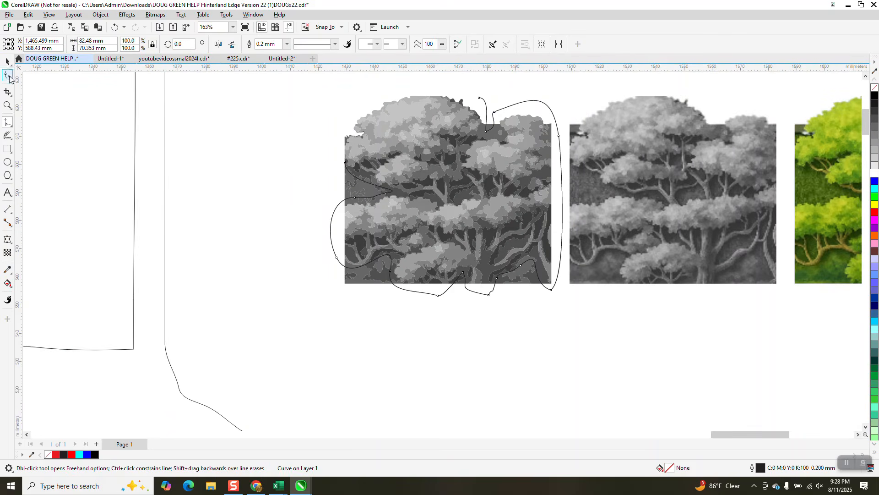
Step: Continue the freehand curve from its open end over the large treetop and back to the starting point on the left edge
{"action": "left_click", "coordinate": [10, 139]}
{"action": "mouse_move", "coordinate": [10, 148]}
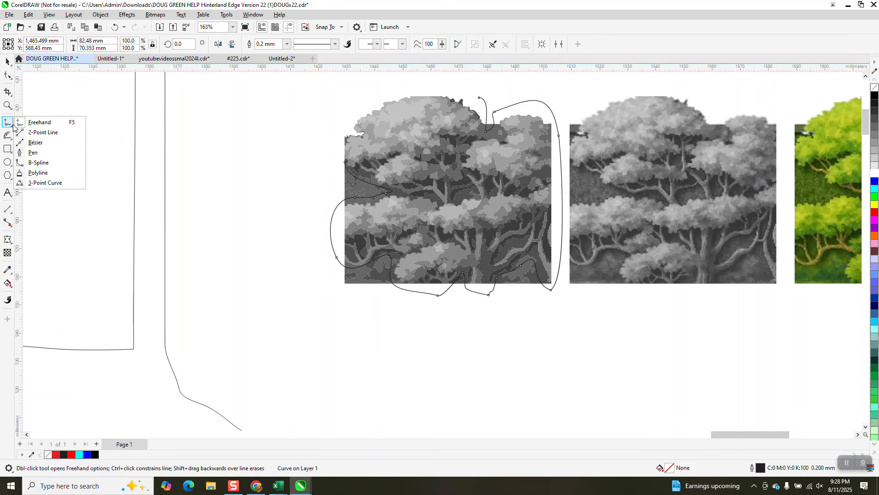
{"action": "left_click", "coordinate": [26, 130]}
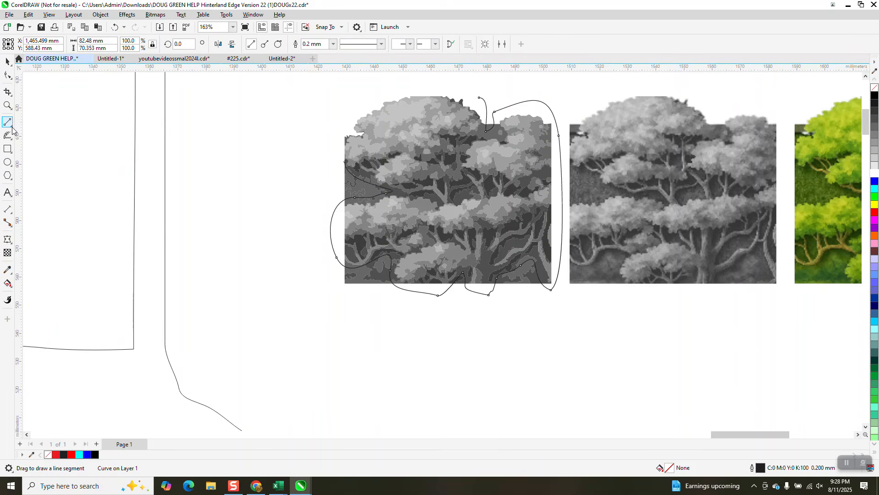
{"action": "mouse_move", "coordinate": [13, 130]}
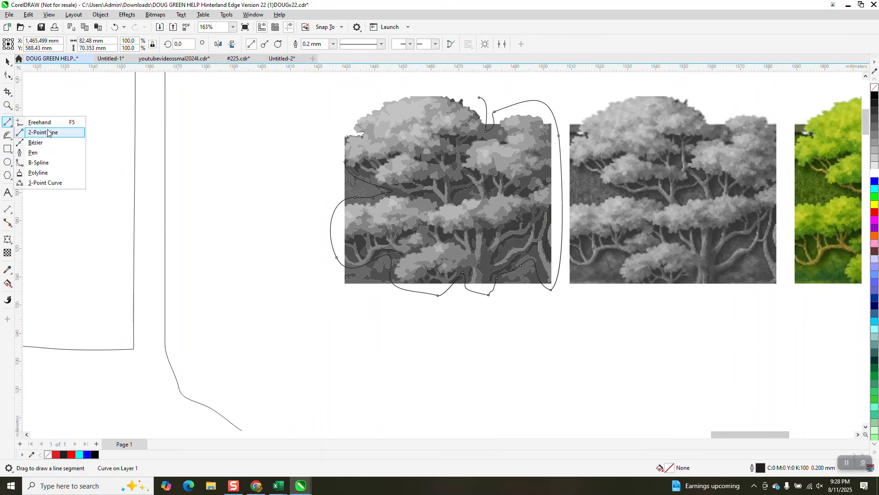
{"action": "left_click", "coordinate": [41, 122]}
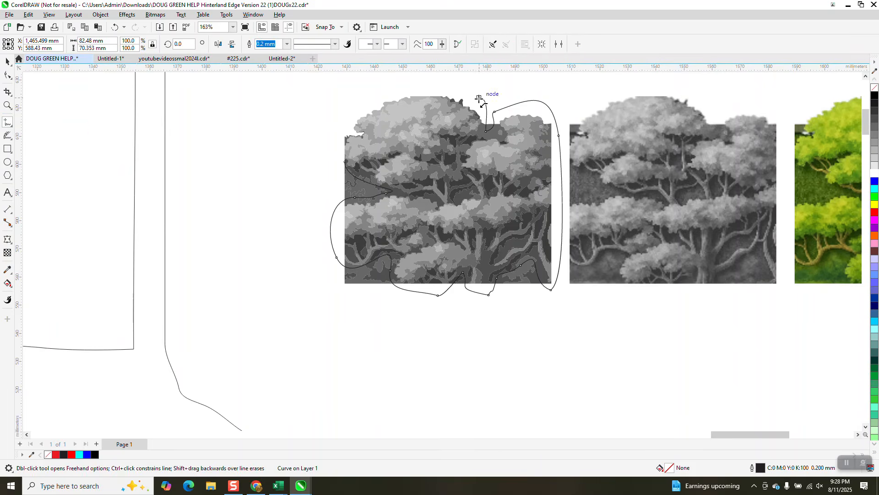
{"action": "mouse_move", "coordinate": [479, 98]}
{"action": "left_mouse_down"}
{"action": "mouse_move", "coordinate": [369, 82]}
{"action": "mouse_move", "coordinate": [322, 117]}
{"action": "mouse_move", "coordinate": [345, 161]}
{"action": "left_mouse_up"}
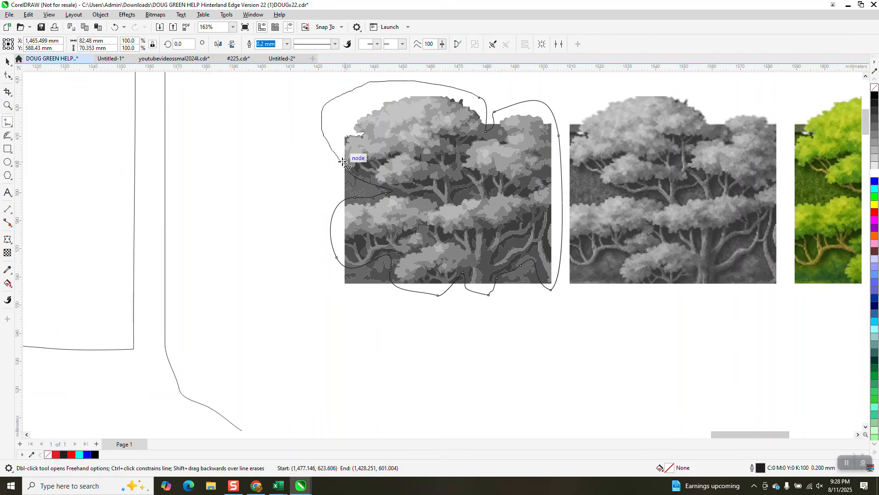
Step: Join the curve's two open end nodes at the trace's left edge, and move the closed curve 80 mm down
{"action": "left_click", "coordinate": [8, 106]}
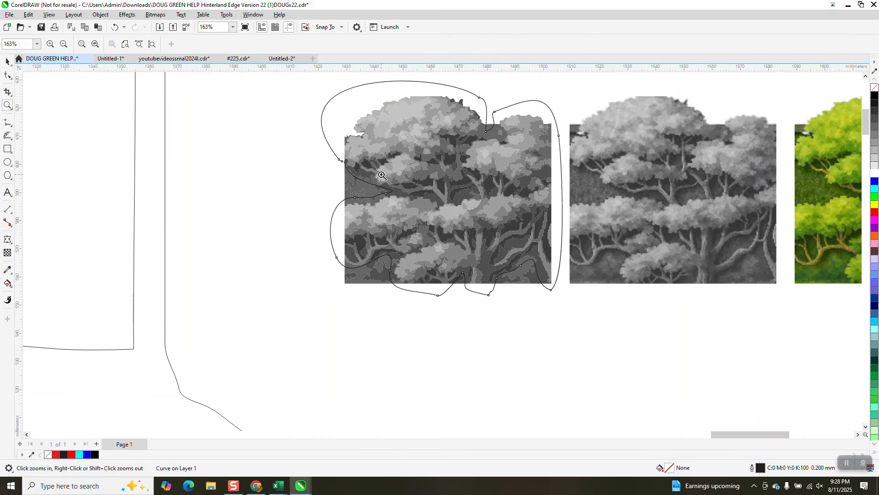
{"action": "left_click_drag", "start_coordinate": [330, 149], "coordinate": [414, 197]}
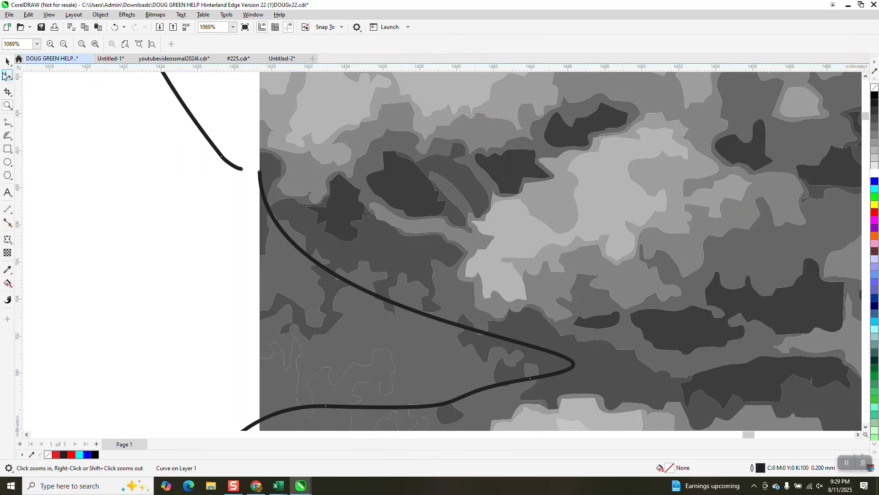
{"action": "left_click", "coordinate": [5, 75]}
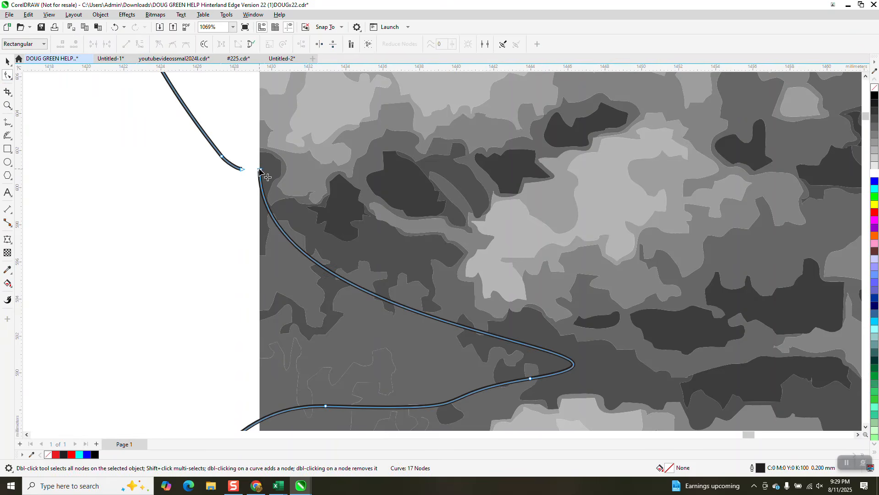
{"action": "left_click_drag", "start_coordinate": [260, 170], "coordinate": [243, 170]}
{"action": "scroll", "coordinate": [192, 172], "scroll_direction": "down", "scroll_amount": 6}
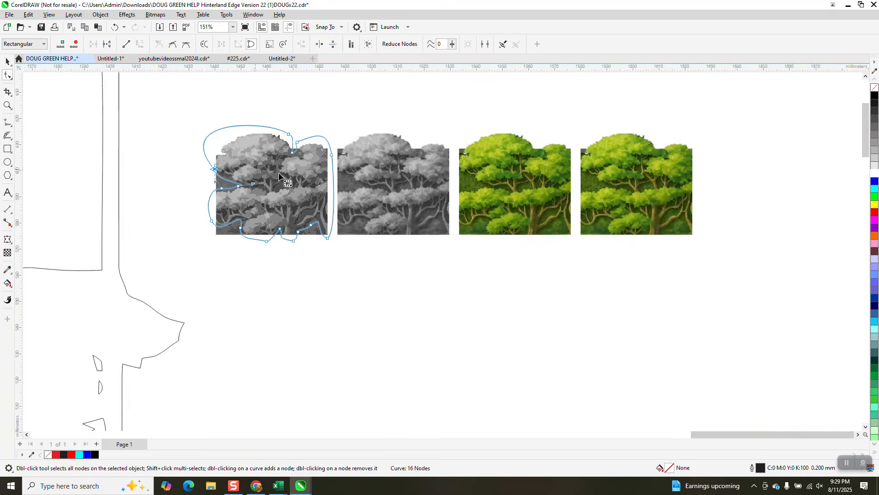
{"action": "scroll", "coordinate": [279, 177], "scroll_direction": "down", "scroll_amount": 2}
{"action": "left_click", "coordinate": [7, 61]}
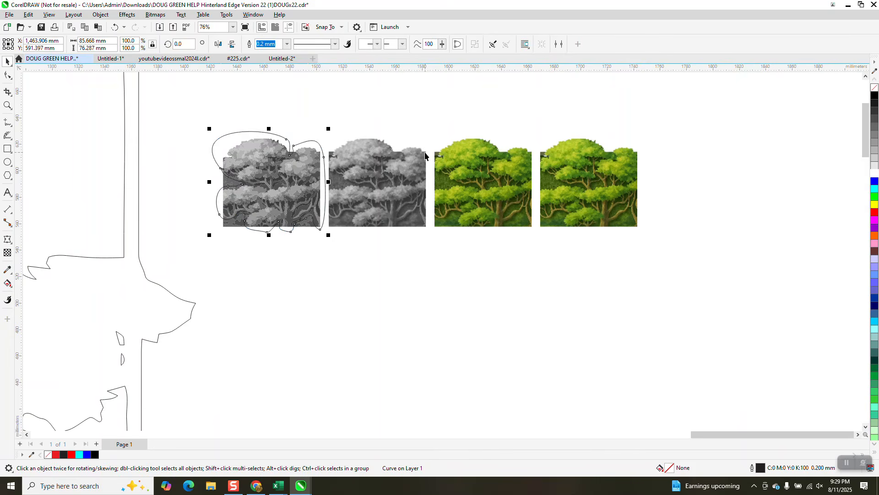
{"action": "key", "text": "Down"}
Step: Smart Fill the closed freehand shape with cyan from the RGB palette and remove the filled shape's outline
{"action": "left_click", "coordinate": [8, 284]}
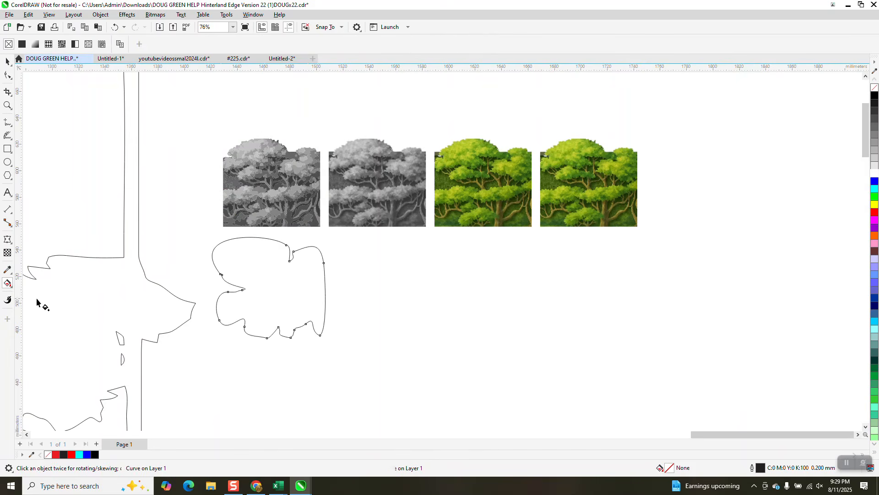
{"action": "left_click", "coordinate": [10, 286]}
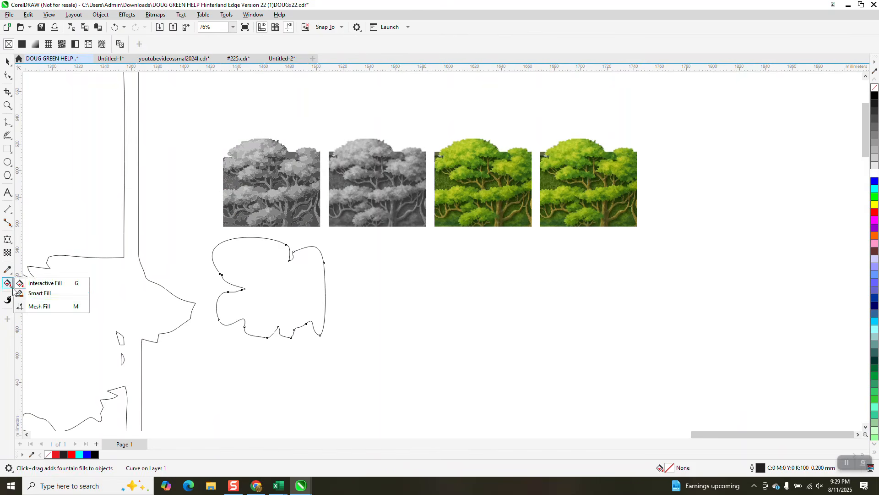
{"action": "left_click", "coordinate": [36, 294]}
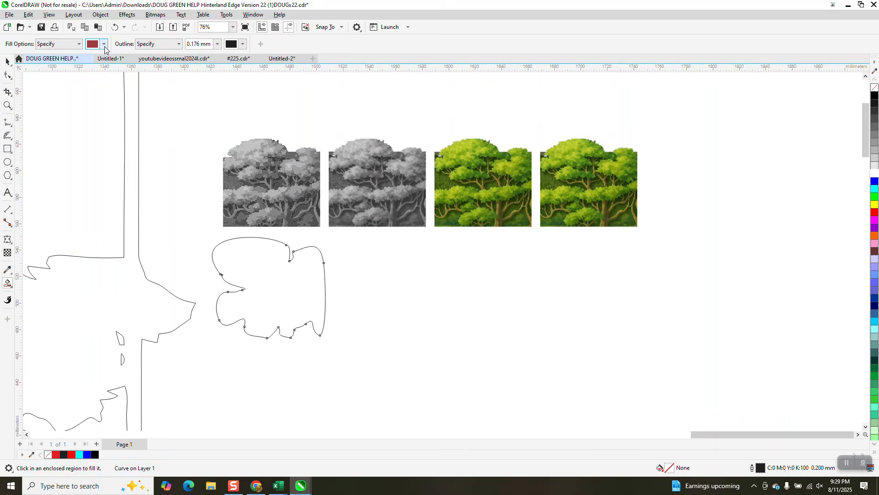
{"action": "left_click", "coordinate": [104, 44]}
{"action": "left_click", "coordinate": [121, 63]}
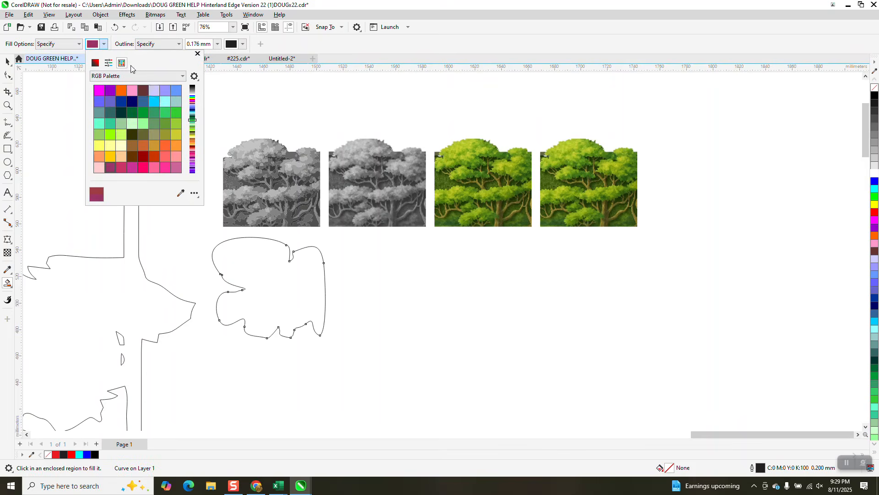
{"action": "left_click", "coordinate": [191, 88]}
{"action": "left_click", "coordinate": [143, 101]}
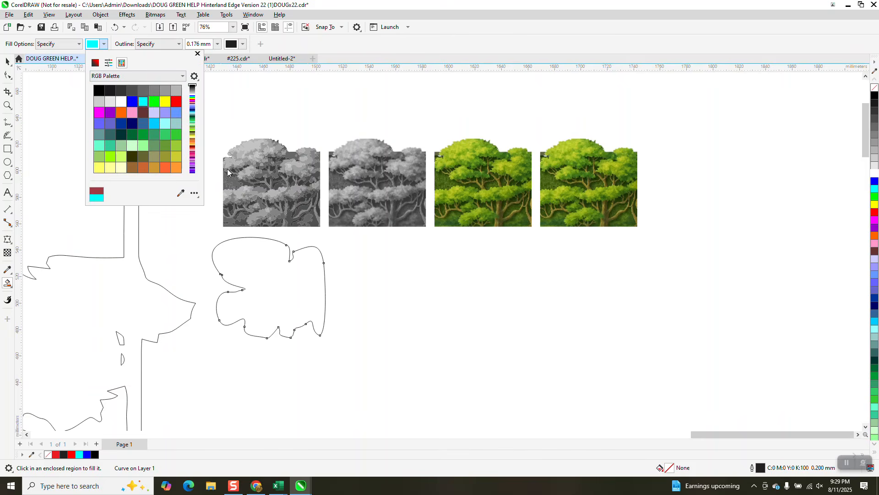
{"action": "left_click", "coordinate": [291, 274]}
{"action": "left_click", "coordinate": [292, 272]}
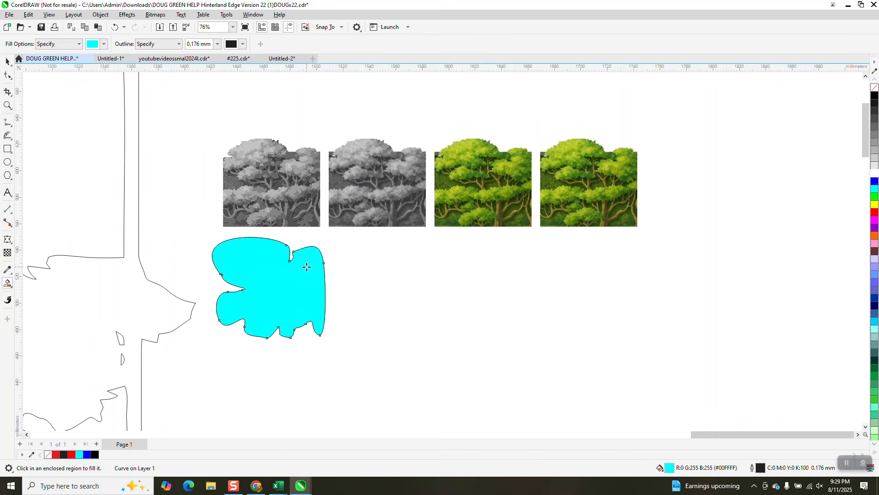
{"action": "right_click", "coordinate": [875, 90]}
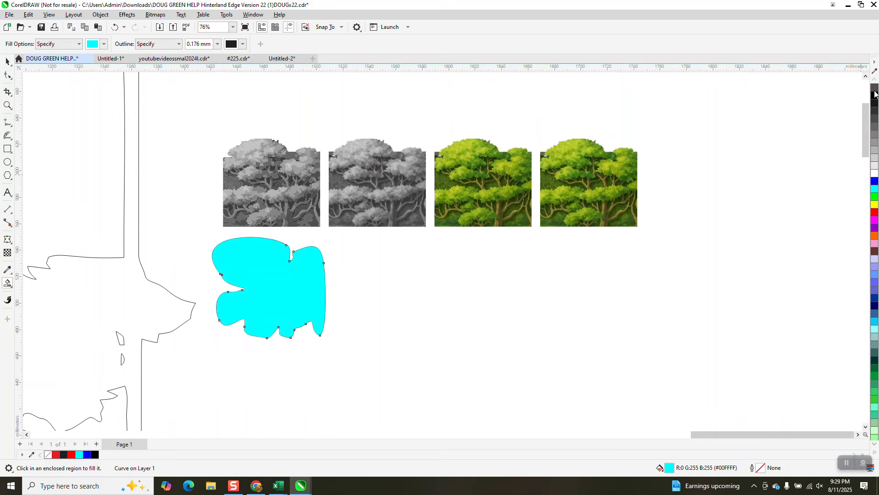
Step: Move the cyan shape 80 mm up onto the first grayscale trace and intersect the two
{"action": "key", "text": "Up"}
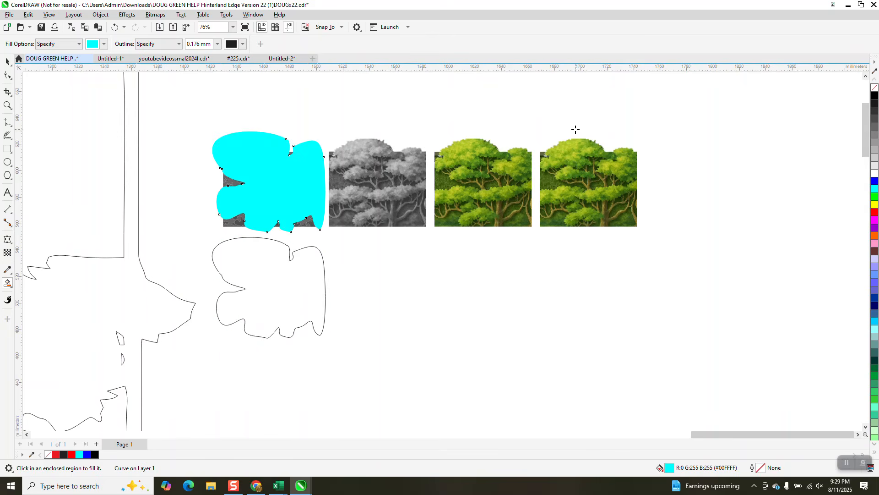
{"action": "left_click", "coordinate": [7, 61]}
{"action": "left_click_drag", "start_coordinate": [193, 106], "coordinate": [331, 240]}
{"action": "left_click", "coordinate": [295, 45]}
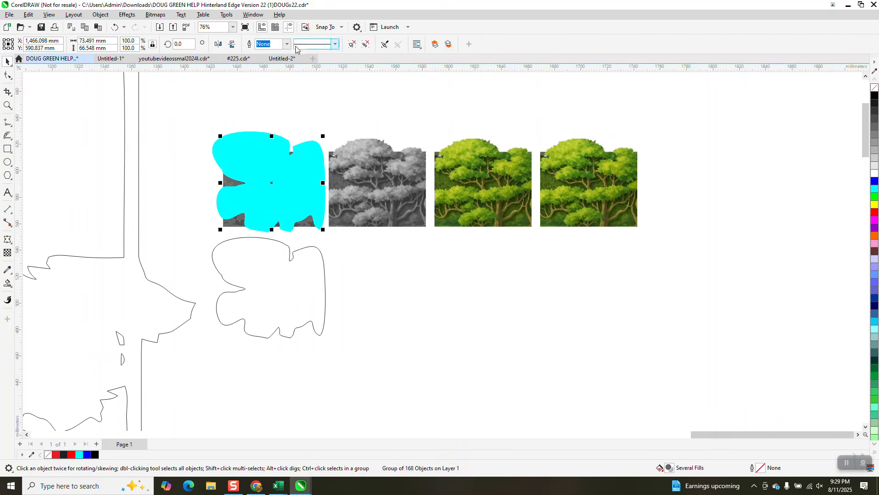
Step: Move the intersected trace 80 mm down and 80 mm to the right, and delete the cyan shape and the boundary curve
{"action": "key", "text": "Down"}
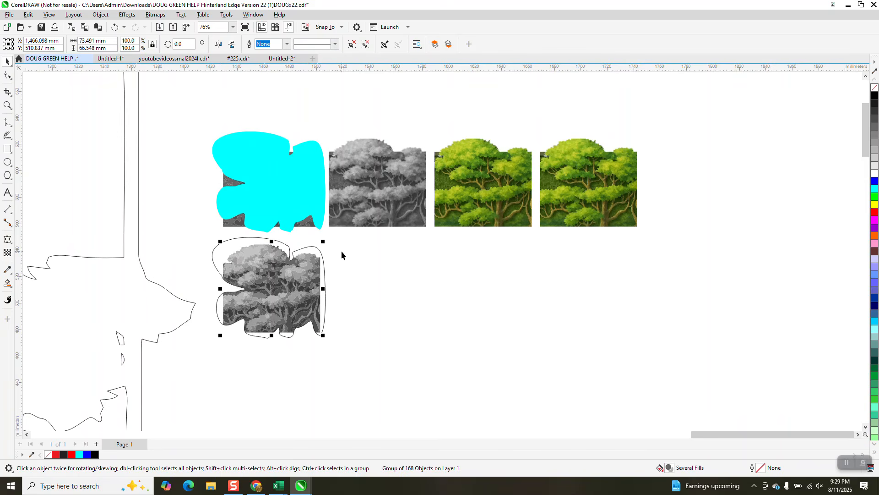
{"action": "key", "text": "Right"}
{"action": "left_click", "coordinate": [272, 195]}
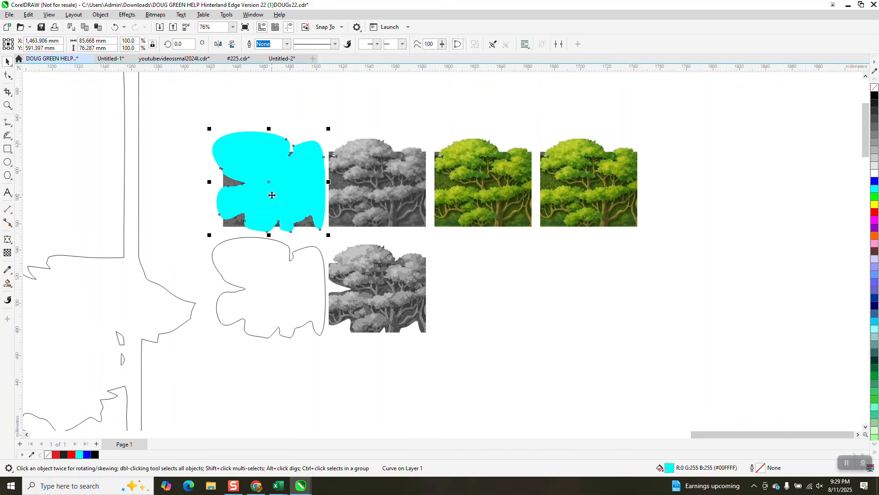
{"action": "key", "text": "Delete"}
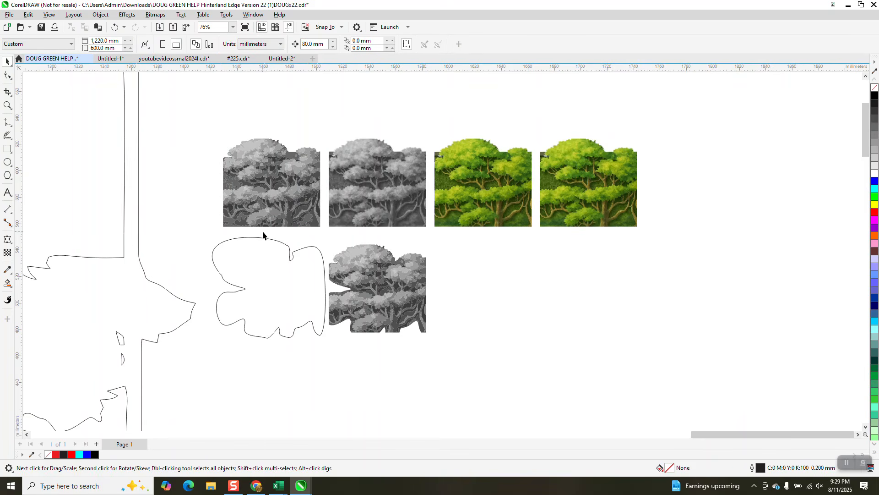
{"action": "left_click", "coordinate": [313, 291]}
{"action": "key", "text": "Delete"}
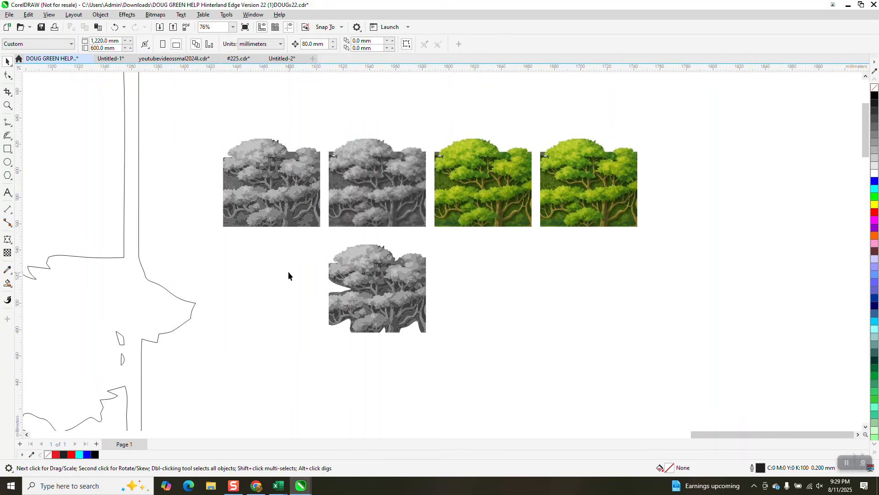
Step: Ungroup the intersected grayscale tree trace into separate objects
{"action": "left_click", "coordinate": [356, 288]}
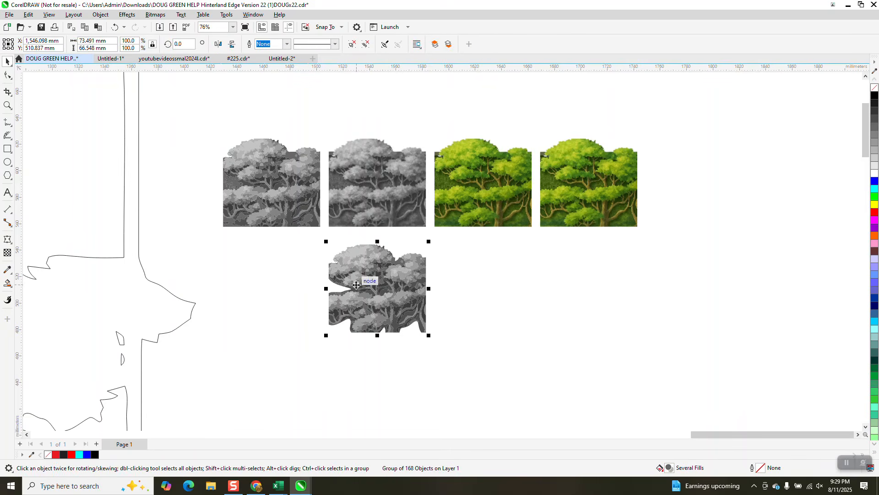
{"action": "left_click", "coordinate": [101, 15]}
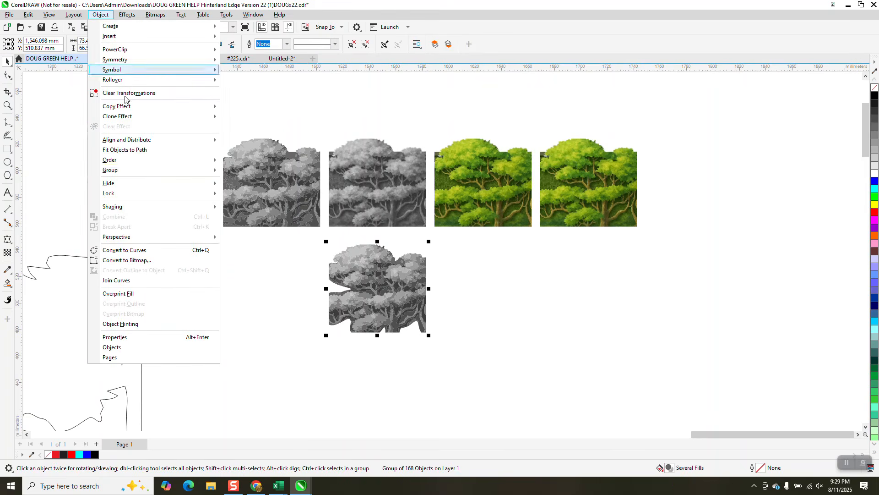
{"action": "mouse_move", "coordinate": [134, 174]}
{"action": "left_click", "coordinate": [242, 182]}
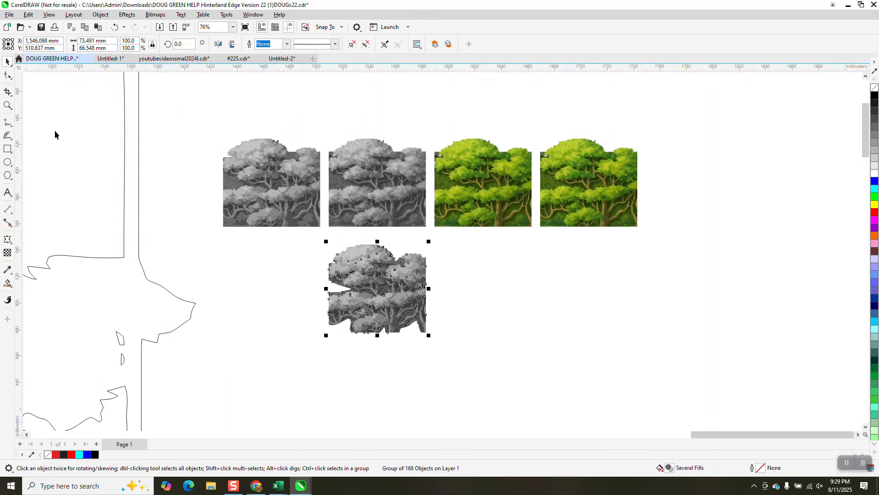
Step: Delete the dark background patches around the notch on the tree's left edge, between the upper and middle foliage
{"action": "left_click", "coordinate": [7, 104]}
{"action": "left_click_drag", "start_coordinate": [327, 248], "coordinate": [424, 349]}
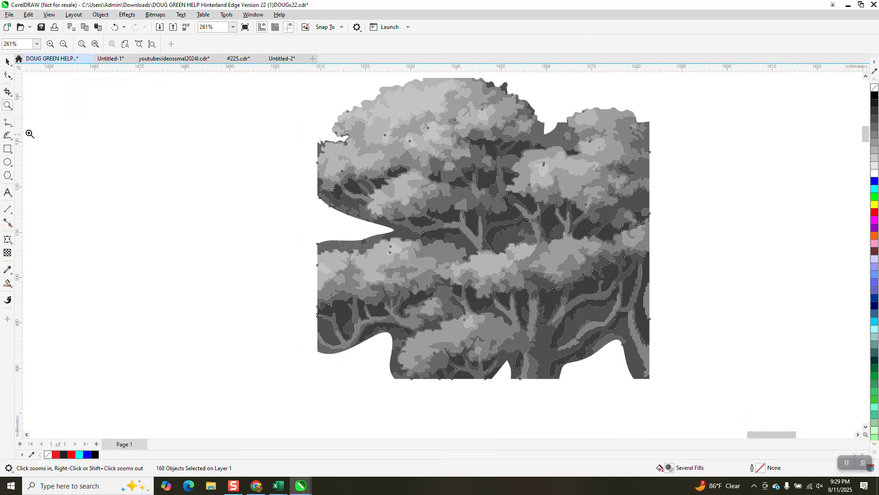
{"action": "left_click", "coordinate": [8, 61]}
{"action": "left_click", "coordinate": [355, 213]}
{"action": "left_click", "coordinate": [348, 193]}
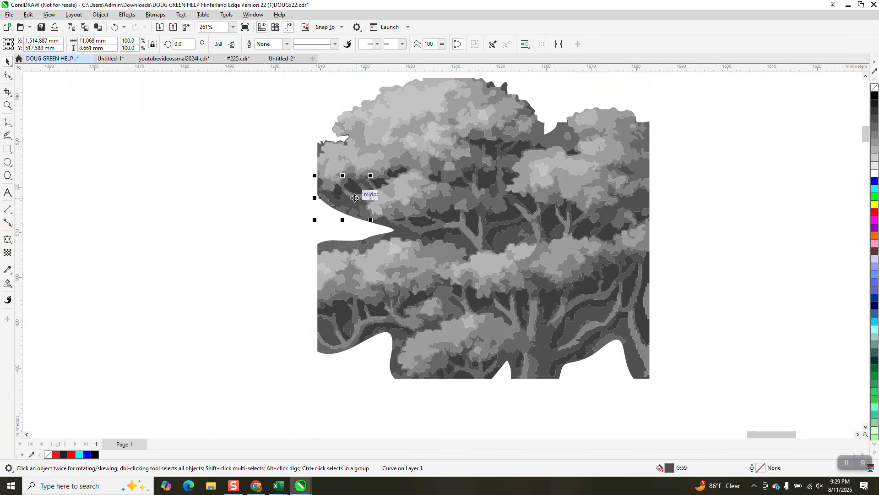
{"action": "key", "text": "Delete"}
{"action": "left_click", "coordinate": [355, 190]}
{"action": "key", "text": "Delete"}
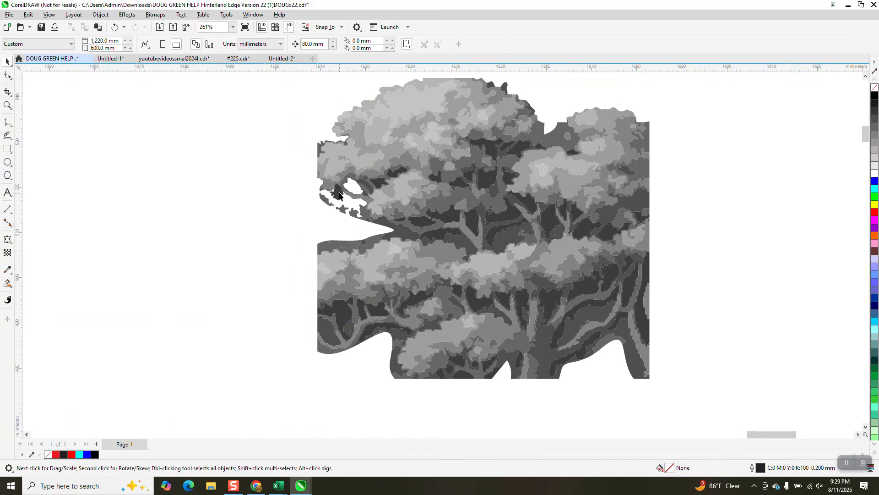
{"action": "left_click", "coordinate": [338, 193]}
{"action": "key", "text": "Delete"}
{"action": "left_click", "coordinate": [357, 213]}
{"action": "key", "text": "Delete"}
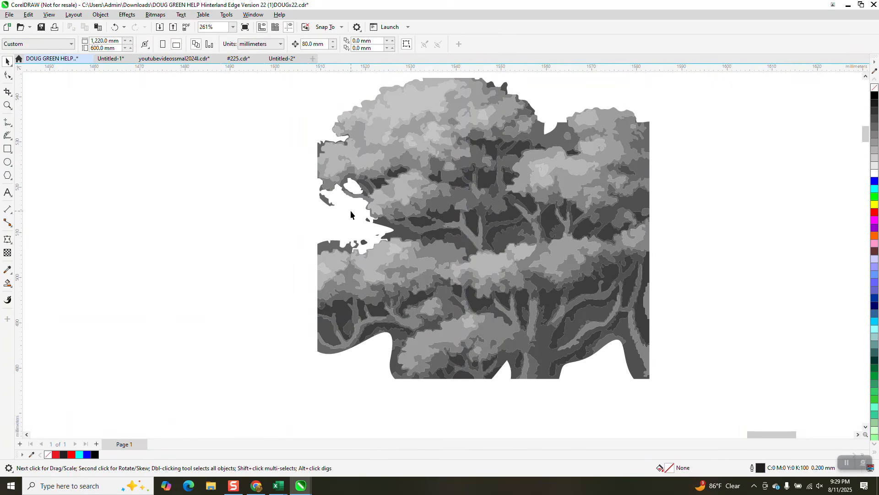
{"action": "left_click", "coordinate": [327, 202]}
{"action": "key", "text": "Delete"}
Step: Delete the dark fragments on the left edge and upper right rim of the large treetop
{"action": "left_click", "coordinate": [316, 149]}
{"action": "key", "text": "Delete"}
{"action": "left_click", "coordinate": [504, 87]}
{"action": "key", "text": "Delete"}
{"action": "left_click", "coordinate": [493, 85]}
{"action": "key", "text": "Delete"}
Step: Delete the dark background patches between the thin branches under the right half of the large treetop
{"action": "left_click", "coordinate": [518, 146]}
{"action": "key", "text": "Delete"}
{"action": "left_click", "coordinate": [506, 149]}
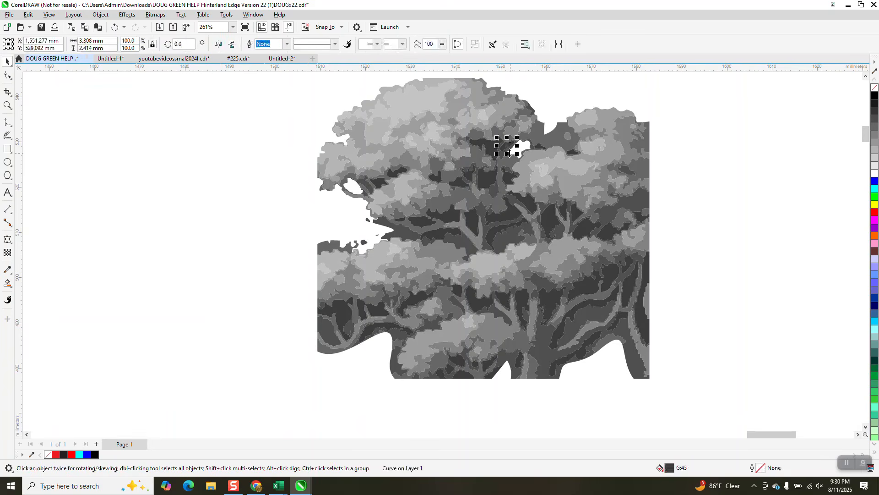
{"action": "key", "text": "Delete"}
{"action": "left_click", "coordinate": [495, 151]}
{"action": "key", "text": "Delete"}
{"action": "left_click", "coordinate": [487, 180]}
{"action": "key", "text": "Delete"}
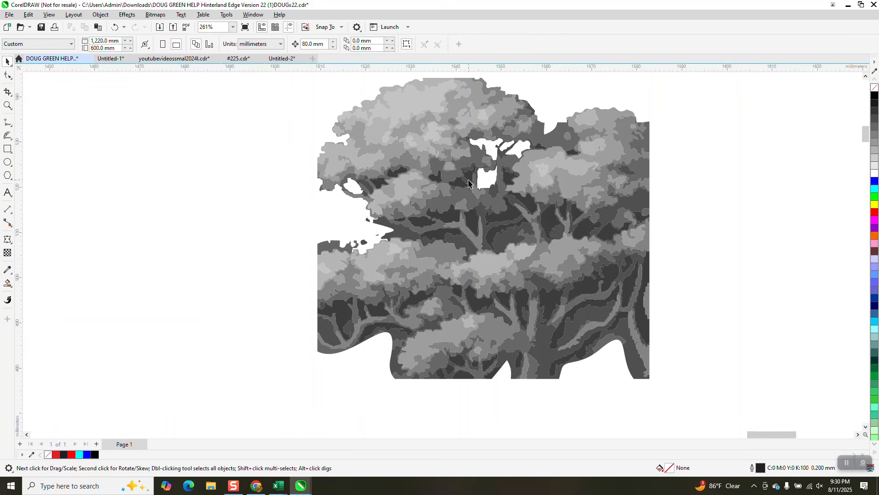
Step: Delete the dark gaps under the large treetop, from the central trunk across to the left branches
{"action": "left_click", "coordinate": [463, 184]}
{"action": "key", "text": "Delete"}
{"action": "left_click", "coordinate": [396, 176]}
{"action": "key", "text": "Delete"}
{"action": "left_click", "coordinate": [436, 180]}
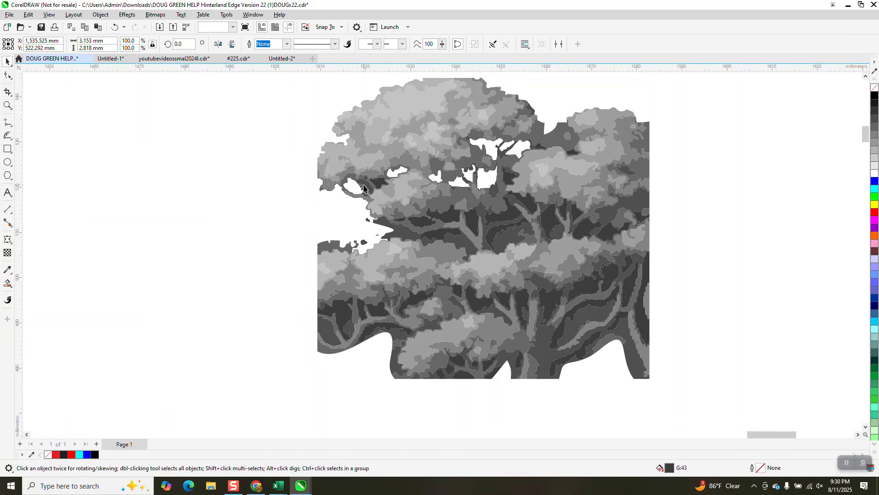
{"action": "key", "text": "Delete"}
{"action": "left_click", "coordinate": [379, 184]}
{"action": "key", "text": "Delete"}
{"action": "left_click", "coordinate": [369, 189]}
{"action": "key", "text": "Delete"}
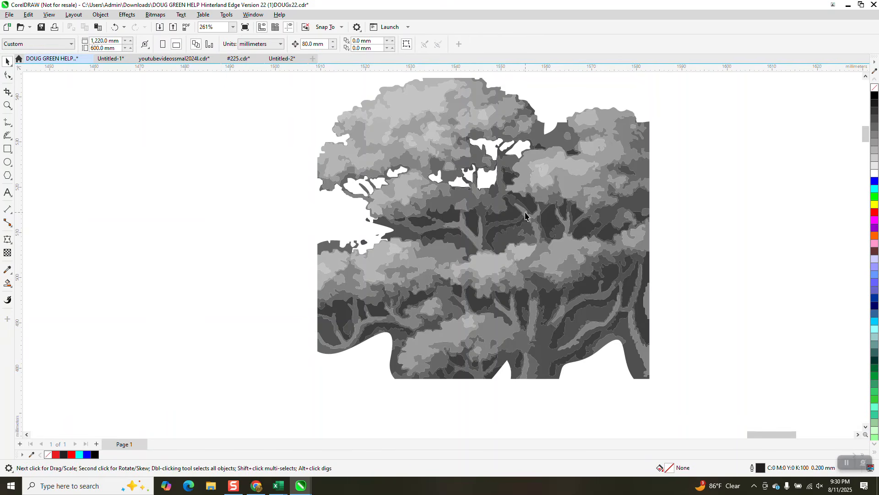
Step: Delete the dark patch in the branch fork below the right tree's foliage and the small one under the right treetop
{"action": "left_click", "coordinate": [532, 209]}
{"action": "key", "text": "Delete"}
{"action": "left_click", "coordinate": [574, 156]}
{"action": "key", "text": "Delete"}
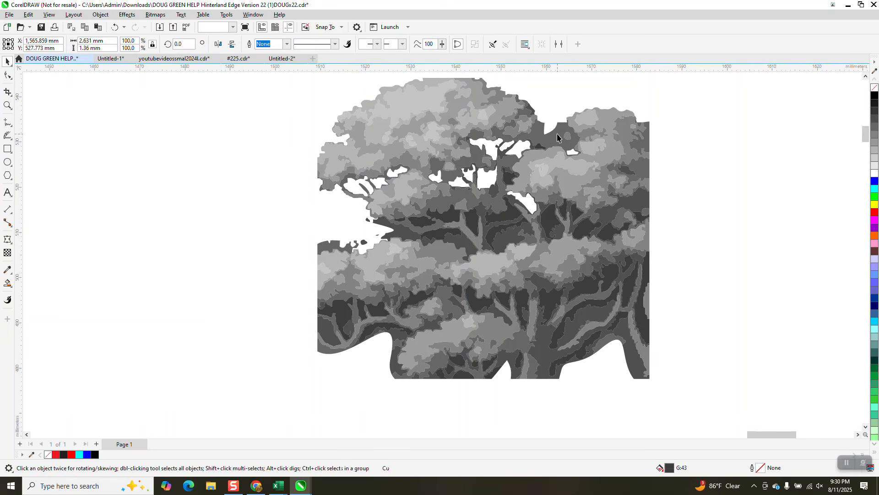
Step: Try to delete the large grey background piece between the two treetops
{"action": "left_click", "coordinate": [557, 134]}
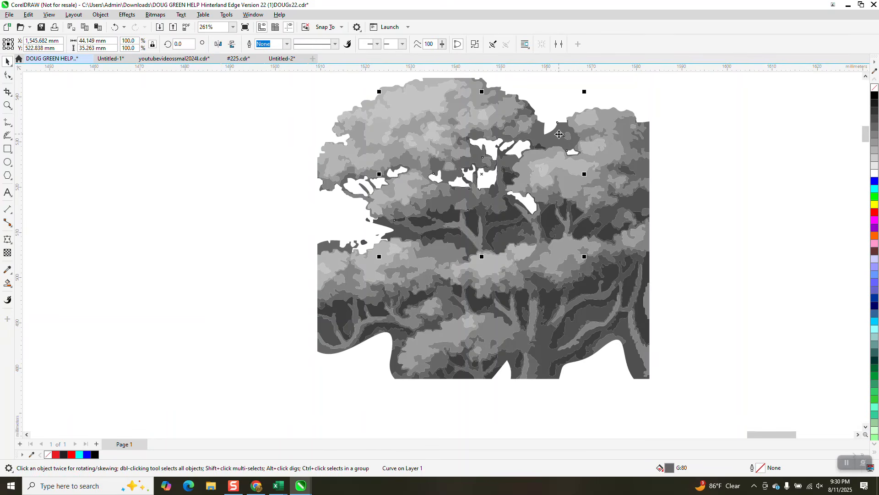
{"action": "key", "text": "Delete"}
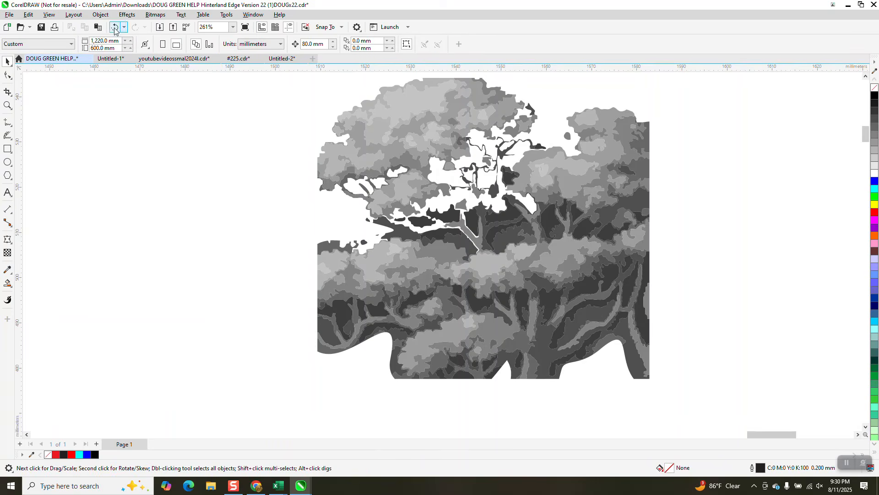
{"action": "left_click", "coordinate": [115, 27]}
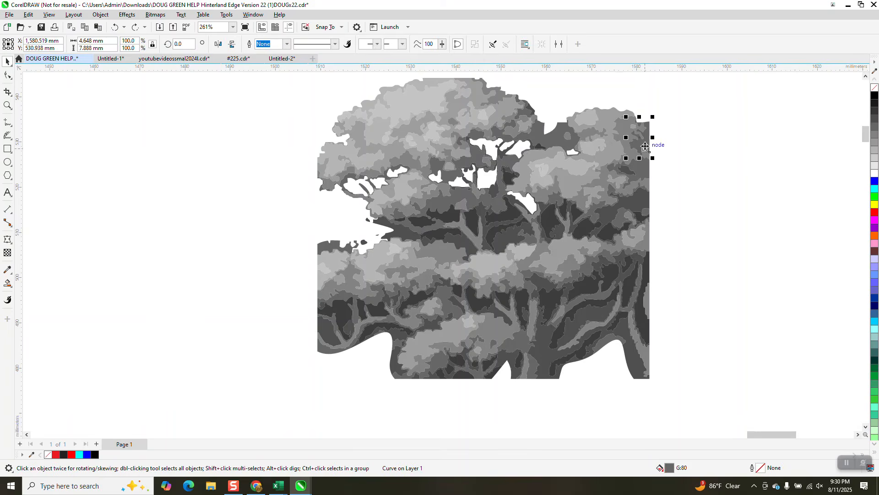
Step: Delete the background pieces along the tree's right edge, from the right treetop down to the gaps beside the outer branch
{"action": "key", "text": "Delete"}
{"action": "left_click", "coordinate": [646, 171]}
{"action": "key", "text": "Delete"}
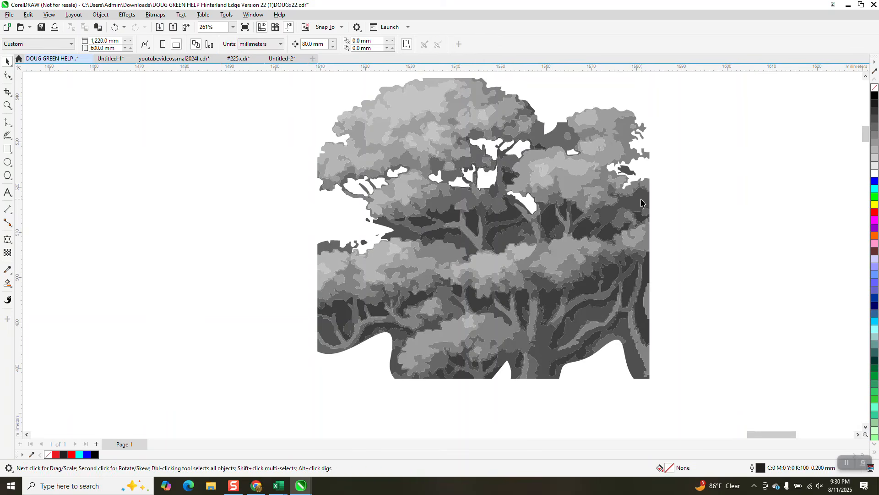
{"action": "left_click", "coordinate": [642, 201]}
{"action": "key", "text": "Delete"}
{"action": "left_click", "coordinate": [646, 280]}
{"action": "key", "text": "Delete"}
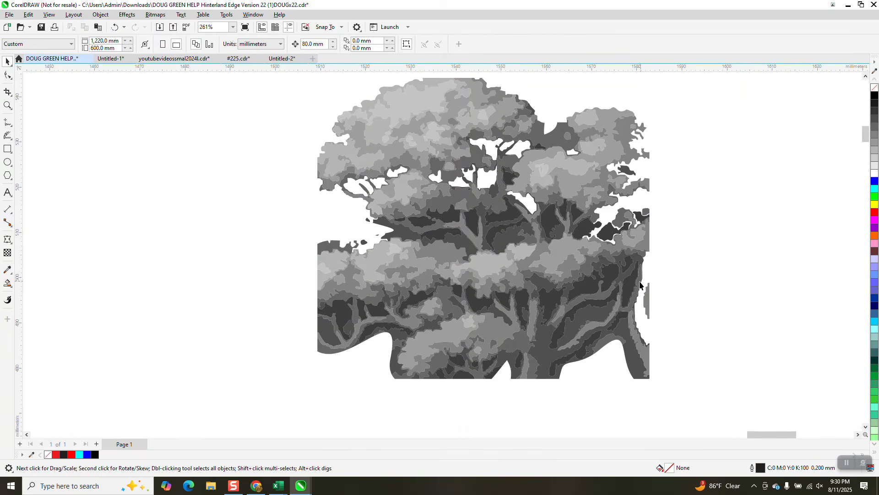
{"action": "left_click", "coordinate": [631, 284]}
{"action": "key", "text": "Delete"}
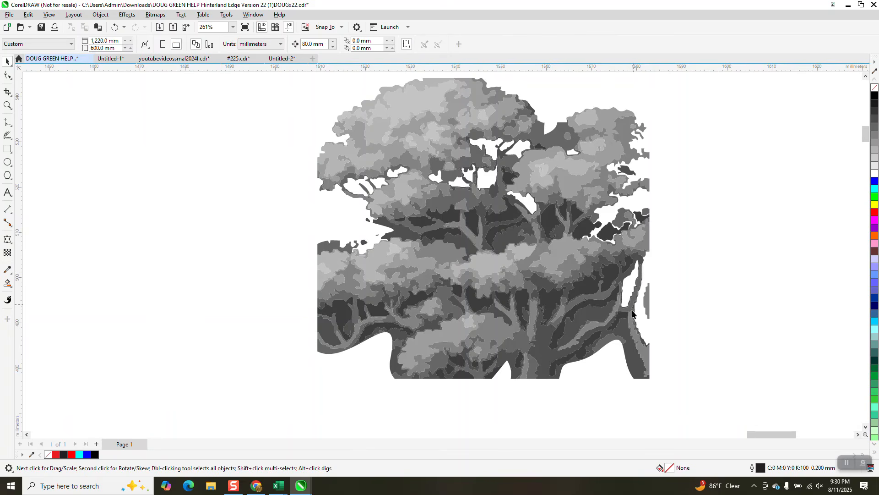
Step: Try to delete the large dark background piece behind the lower right branches
{"action": "left_click", "coordinate": [625, 338]}
{"action": "key", "text": "Delete"}
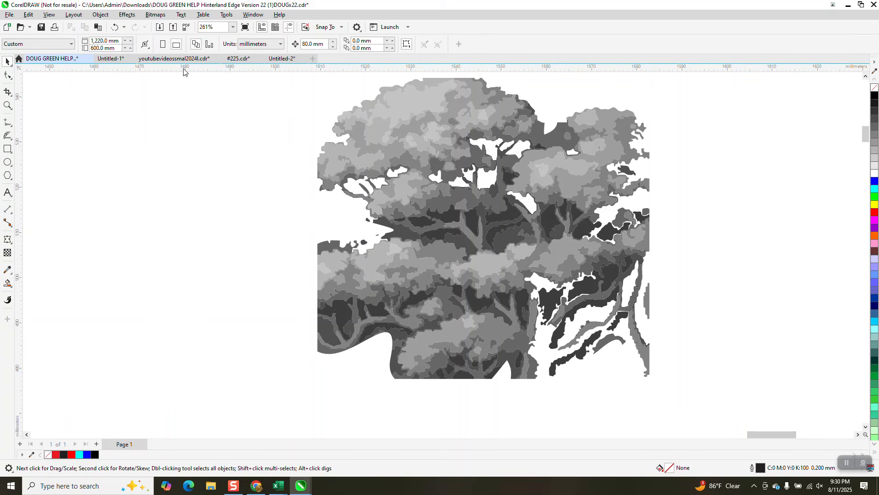
{"action": "left_click", "coordinate": [97, 28]}
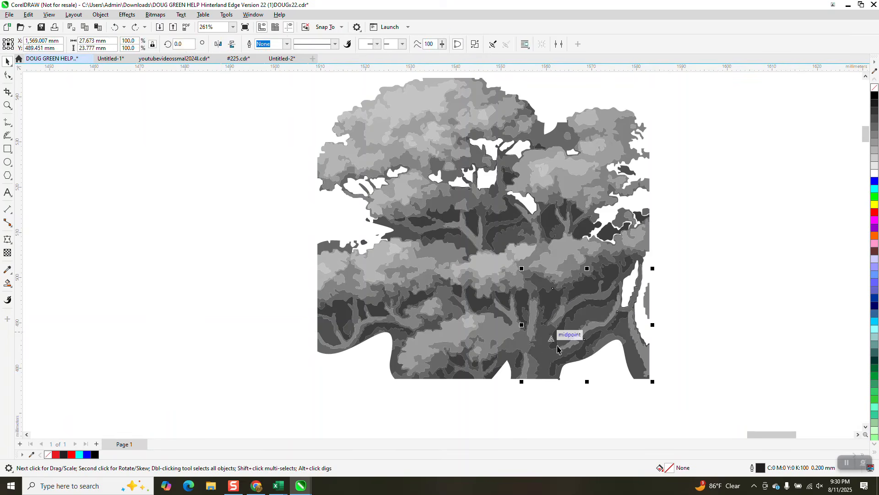
Step: Delete the darkest patches beneath the right foliage, between the lower trunk and the upper right branches
{"action": "left_click", "coordinate": [569, 374]}
{"action": "left_click", "coordinate": [545, 296]}
{"action": "key", "text": "Delete"}
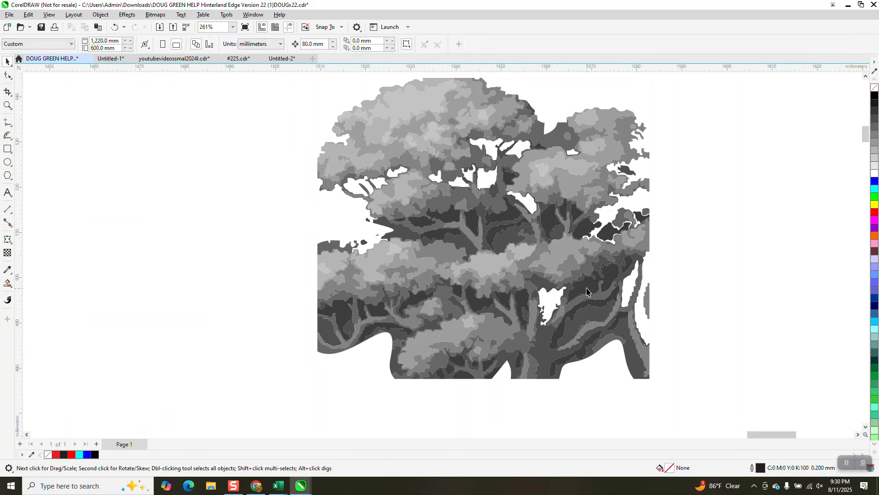
{"action": "left_click", "coordinate": [587, 289]}
{"action": "key", "text": "Delete"}
Step: Try again to remove the dark background connecting the lower right branches to the trunk
{"action": "left_click", "coordinate": [545, 295]}
{"action": "key", "text": "Delete"}
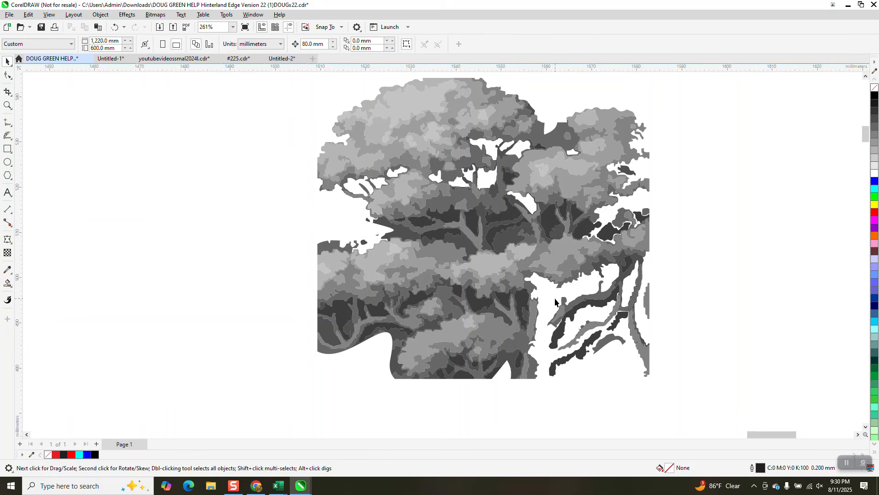
{"action": "left_click", "coordinate": [114, 28]}
Step: Delete the dark patches between the central branches, between the upper and middle foliage layers
{"action": "left_click", "coordinate": [431, 227]}
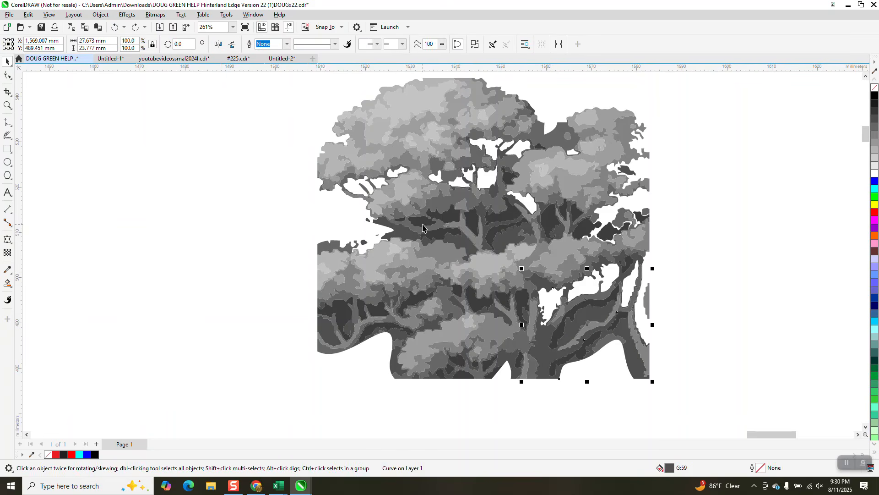
{"action": "key", "text": "Delete"}
{"action": "left_click", "coordinate": [474, 225]}
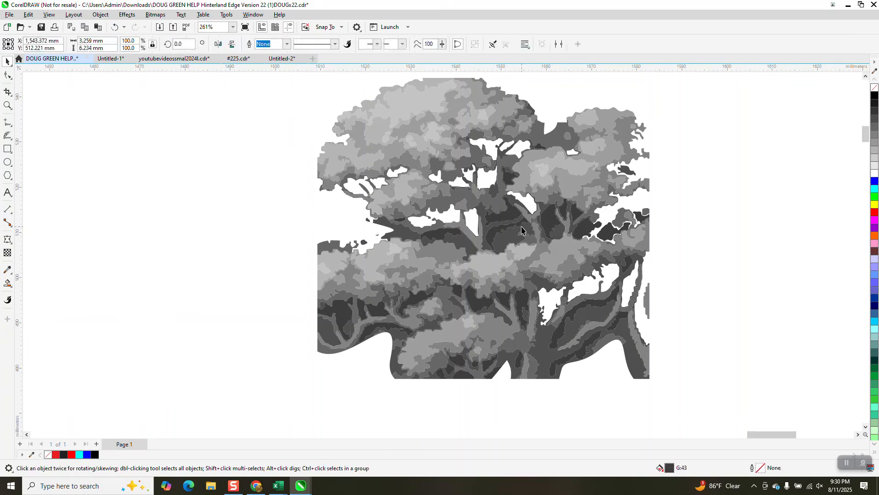
{"action": "key", "text": "Delete"}
{"action": "left_click", "coordinate": [514, 219]}
{"action": "key", "text": "Delete"}
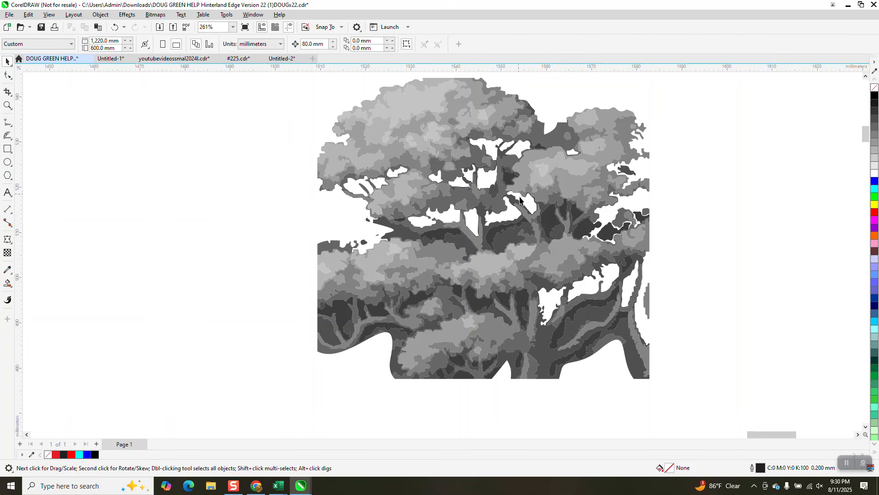
{"action": "left_click", "coordinate": [549, 221]}
{"action": "key", "text": "Delete"}
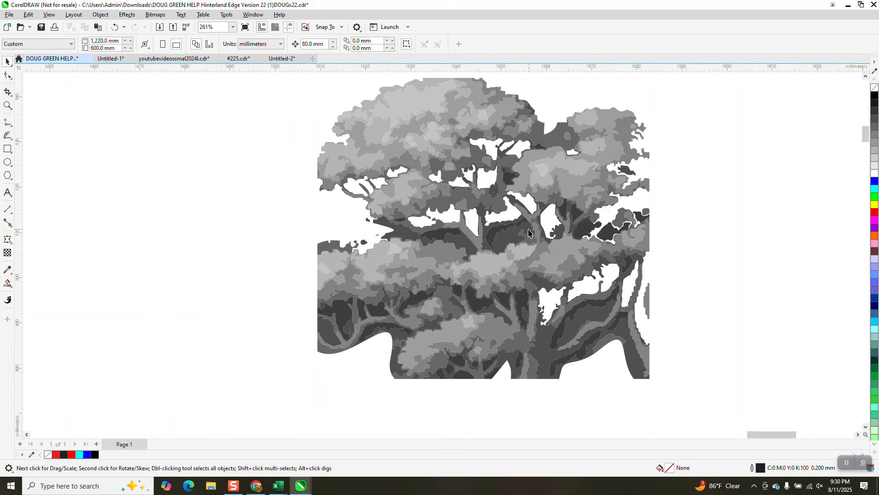
Step: Try to delete the grey background piece at the base of the central and right trunks, above the middle foliage
{"action": "left_click", "coordinate": [501, 238]}
{"action": "key", "text": "Delete"}
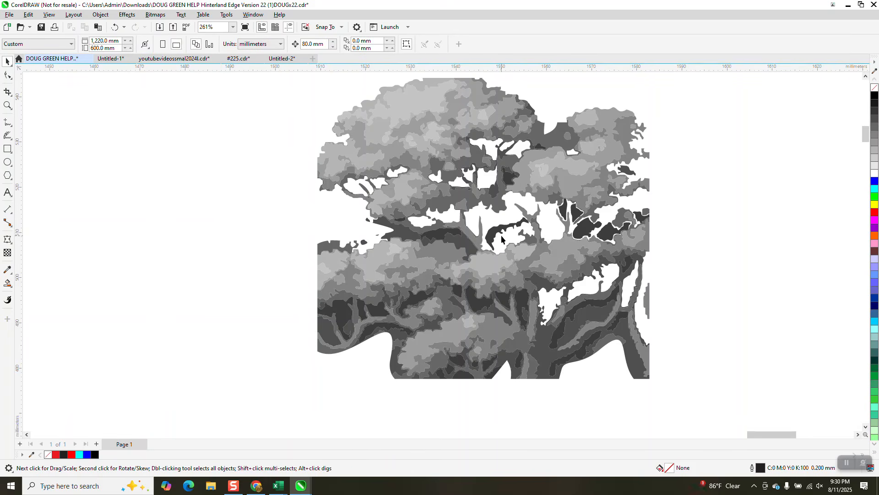
{"action": "left_click", "coordinate": [115, 27]}
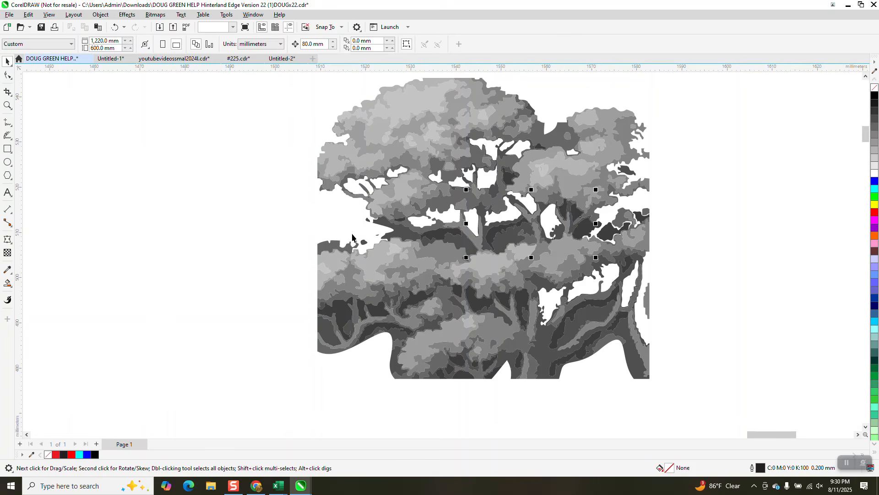
Step: Delete the grey fragment above the middle foliage's left side and the dark patches between the lower left branches
{"action": "left_click", "coordinate": [358, 241]}
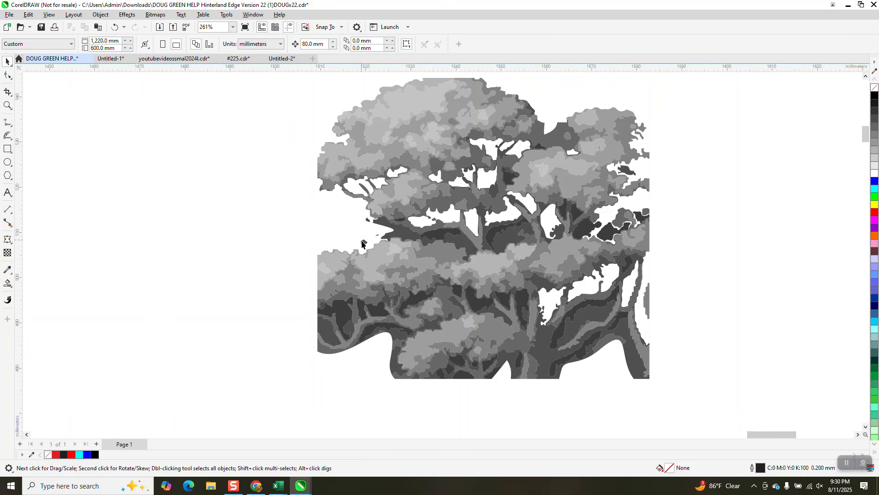
{"action": "key", "text": "Delete"}
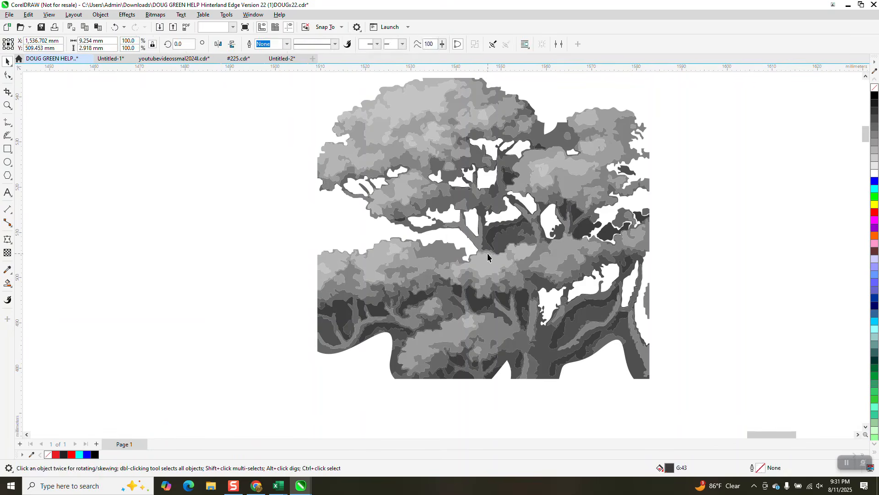
{"action": "left_click", "coordinate": [380, 311]}
{"action": "key", "text": "Delete"}
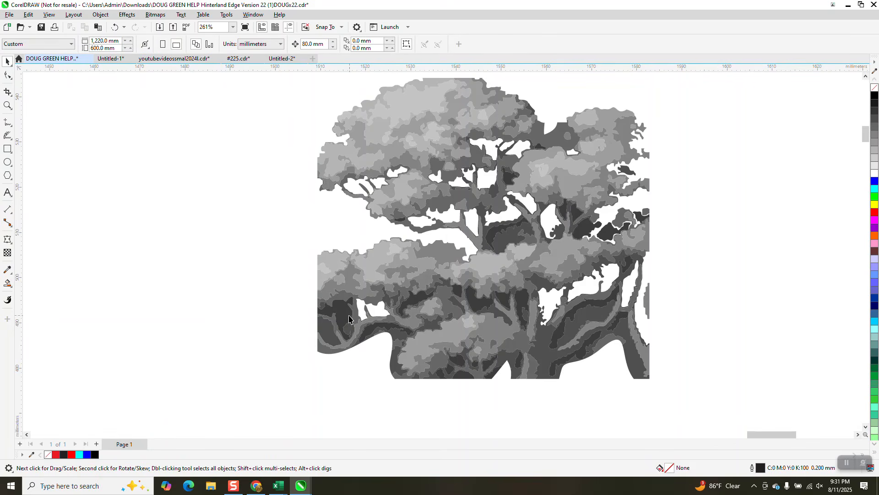
{"action": "left_click", "coordinate": [344, 321]}
{"action": "key", "text": "Delete"}
{"action": "left_click", "coordinate": [333, 335]}
{"action": "key", "text": "Delete"}
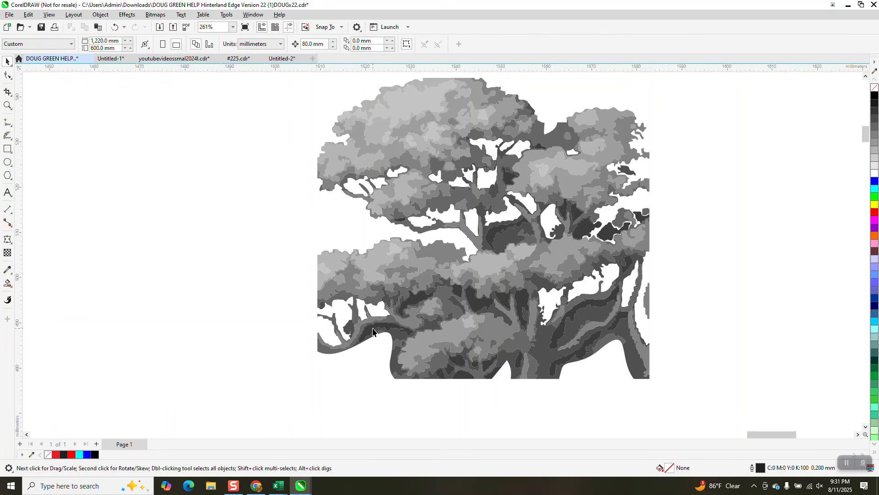
Step: Delete the dark background beneath the lower left branch and the small dark patch beside its fork
{"action": "left_click", "coordinate": [373, 329]}
{"action": "key", "text": "Delete"}
{"action": "left_click", "coordinate": [387, 331]}
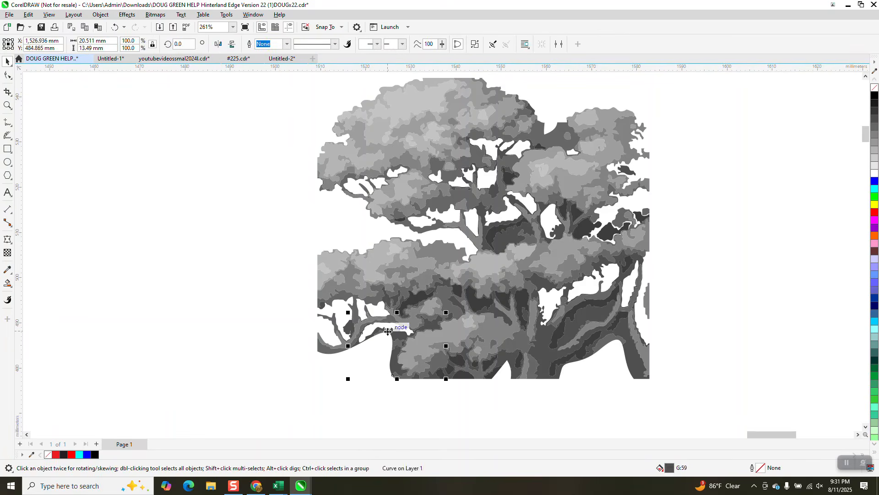
{"action": "key", "text": "Delete"}
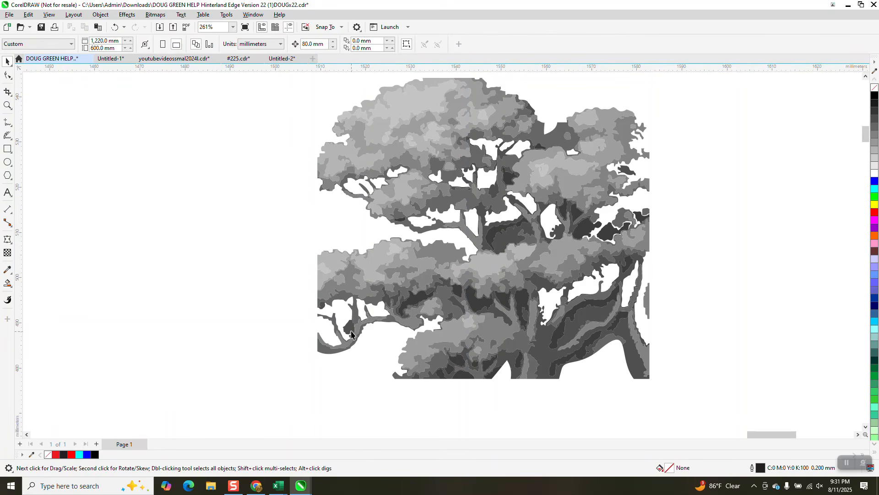
{"action": "left_click", "coordinate": [351, 334]}
{"action": "key", "text": "Delete"}
Step: Delete the dark patches between the small branches at the tree's bottom centre and the patch just right of the central trunk
{"action": "left_click", "coordinate": [489, 367]}
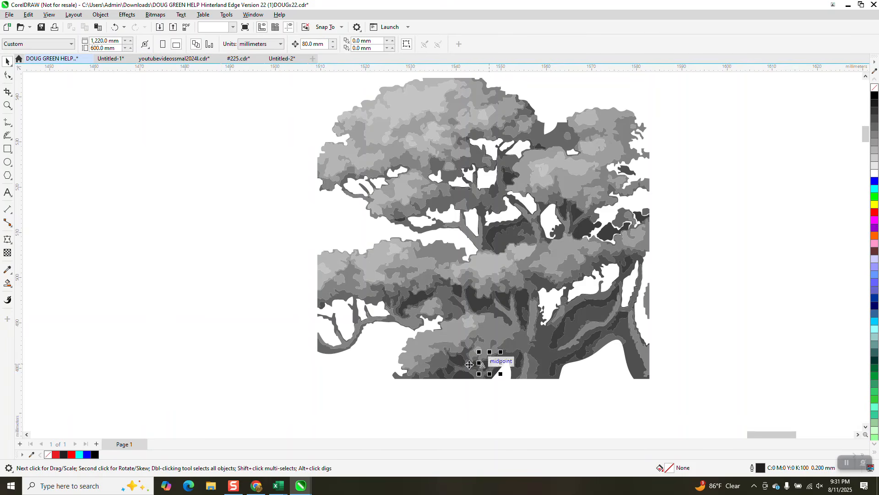
{"action": "key", "text": "Delete"}
{"action": "left_click", "coordinate": [470, 364]}
{"action": "key", "text": "Delete"}
{"action": "left_click", "coordinate": [460, 362]}
{"action": "key", "text": "Delete"}
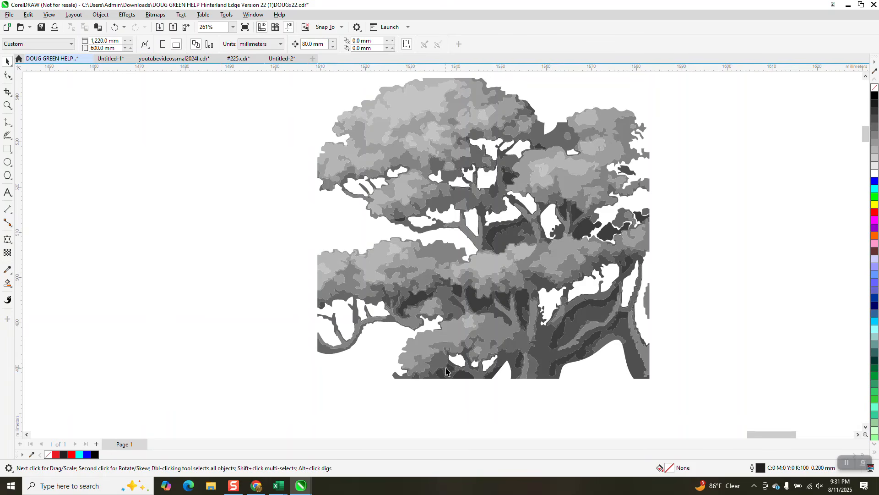
{"action": "left_click", "coordinate": [451, 370]}
{"action": "left_click", "coordinate": [491, 242]}
{"action": "key", "text": "Delete"}
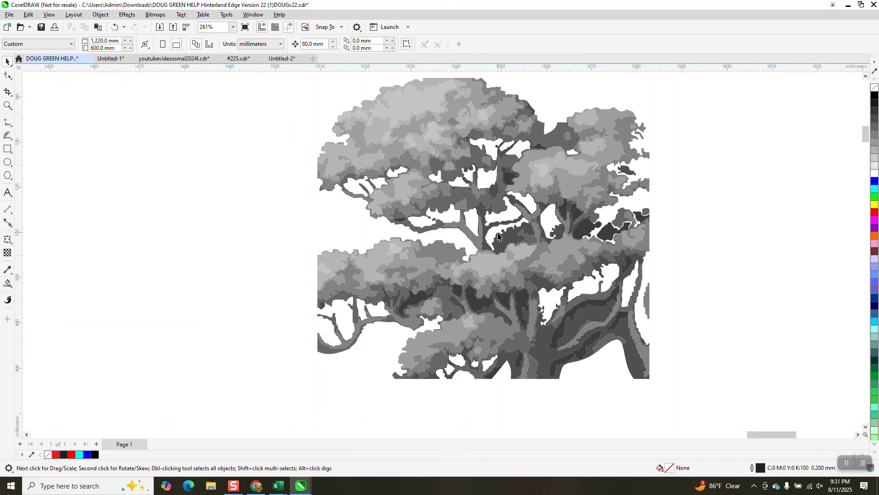
Step: Try deleting the dark grey pieces around the central trunks and around the lower right trunk, undoing each deletion
{"action": "left_click", "coordinate": [505, 242]}
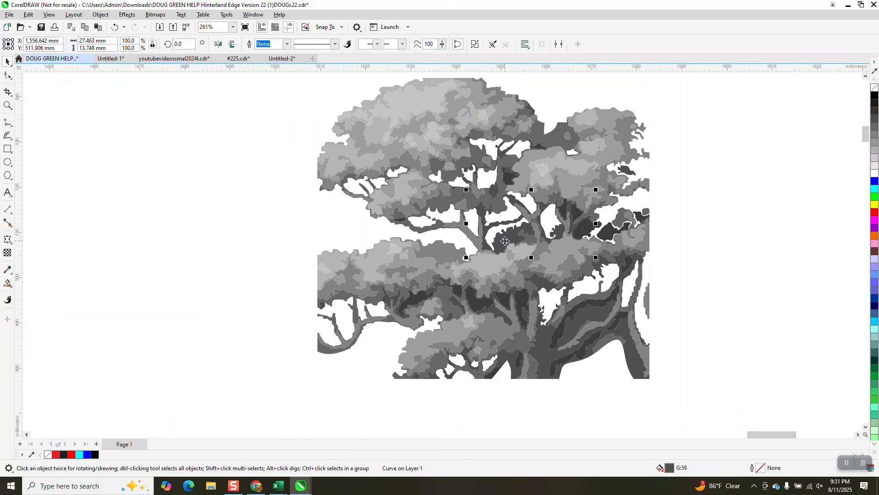
{"action": "key", "text": "Delete"}
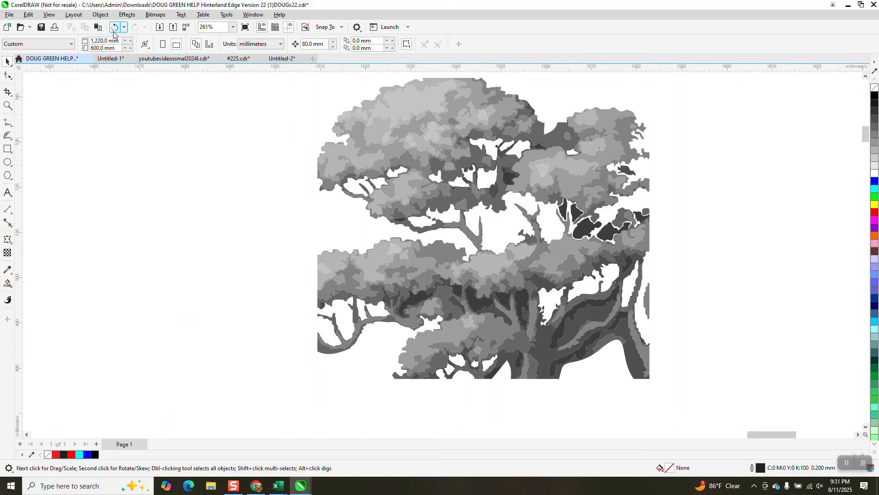
{"action": "key", "text": "ctrl+z"}
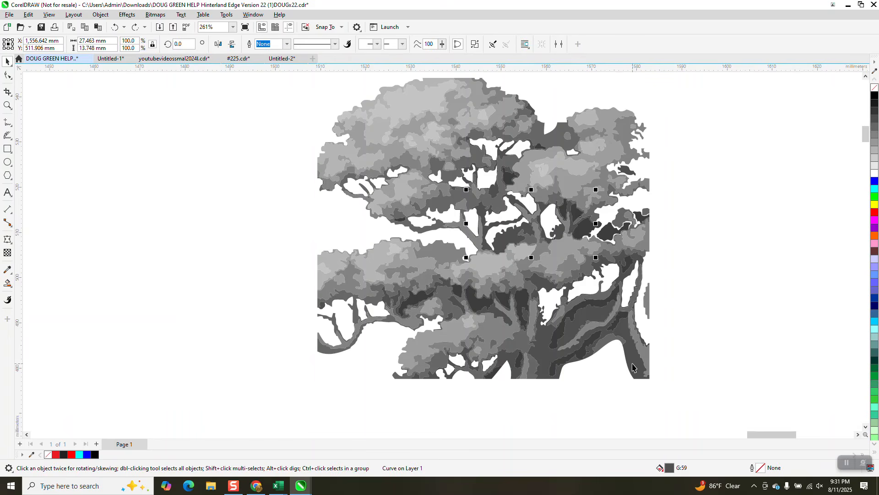
{"action": "left_click", "coordinate": [633, 367]}
{"action": "key", "text": "Delete"}
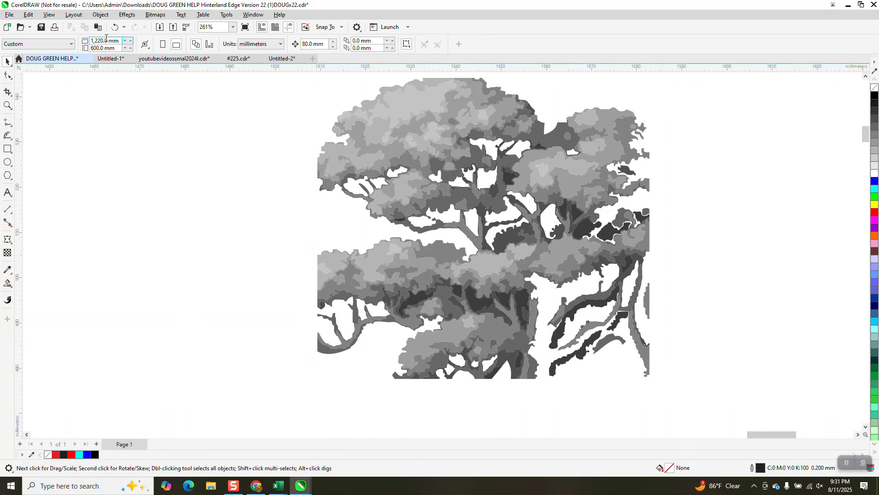
{"action": "left_click", "coordinate": [115, 26]}
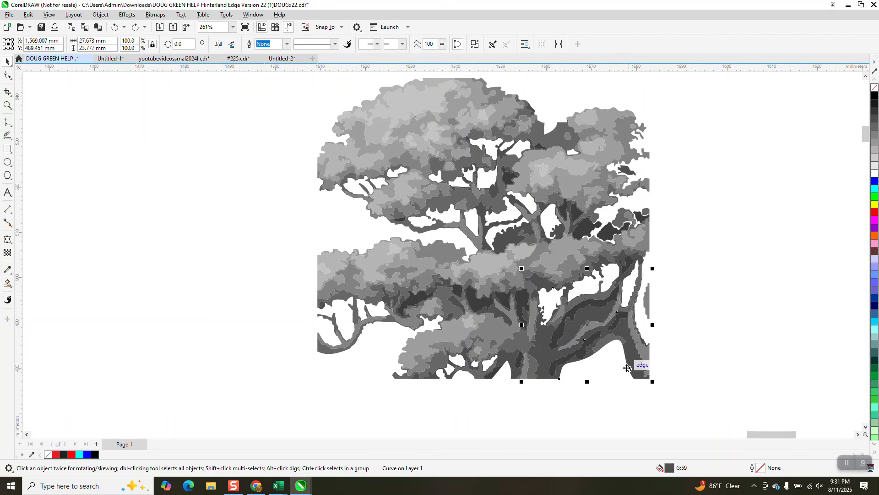
Step: Reshape the lower right trunk by moving its bottom corner node inward and deleting the nodes around the arch between the roots
{"action": "left_click", "coordinate": [7, 106]}
{"action": "left_click_drag", "start_coordinate": [585, 300], "coordinate": [688, 408]}
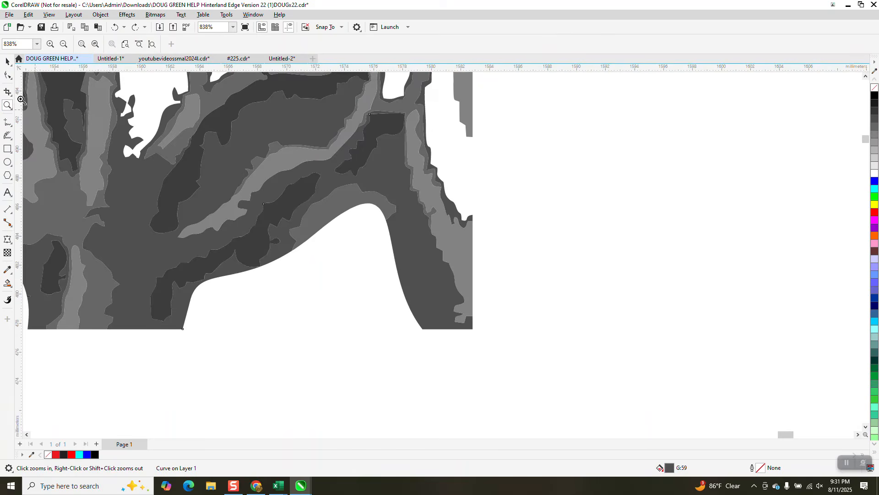
{"action": "left_click", "coordinate": [7, 75]}
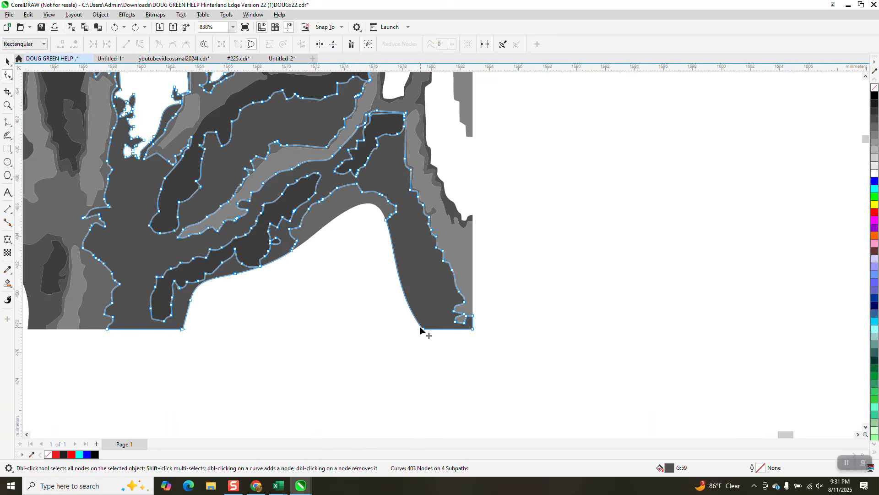
{"action": "left_click_drag", "start_coordinate": [420, 329], "coordinate": [438, 317]}
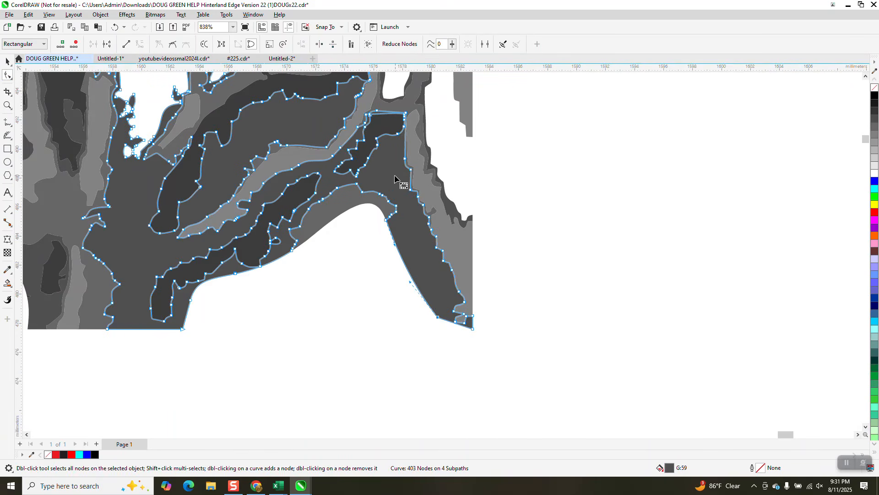
{"action": "left_click_drag", "start_coordinate": [396, 175], "coordinate": [274, 274]}
{"action": "key", "text": "Delete"}
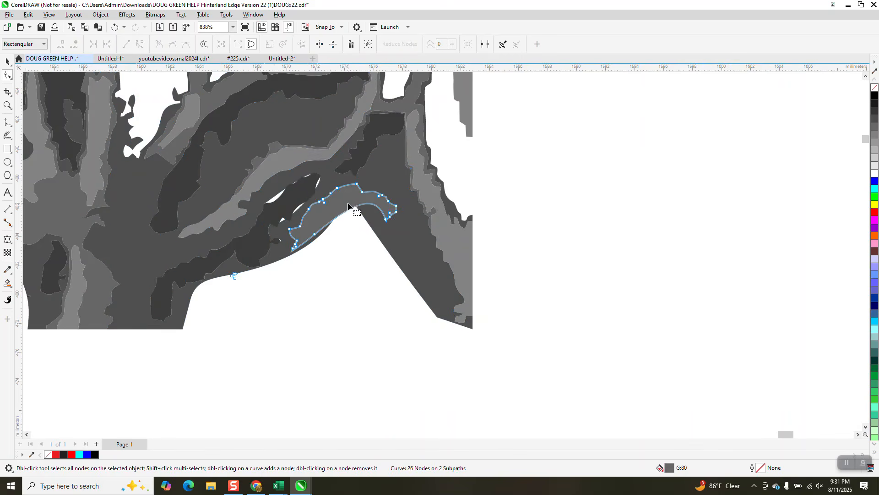
{"action": "left_click_drag", "start_coordinate": [403, 161], "coordinate": [287, 281]}
{"action": "key", "text": "Delete"}
Step: Draw a rectangle about 94 mm wide and 77 mm high around the whole tree
{"action": "scroll", "coordinate": [337, 311], "scroll_direction": "down", "scroll_amount": 5}
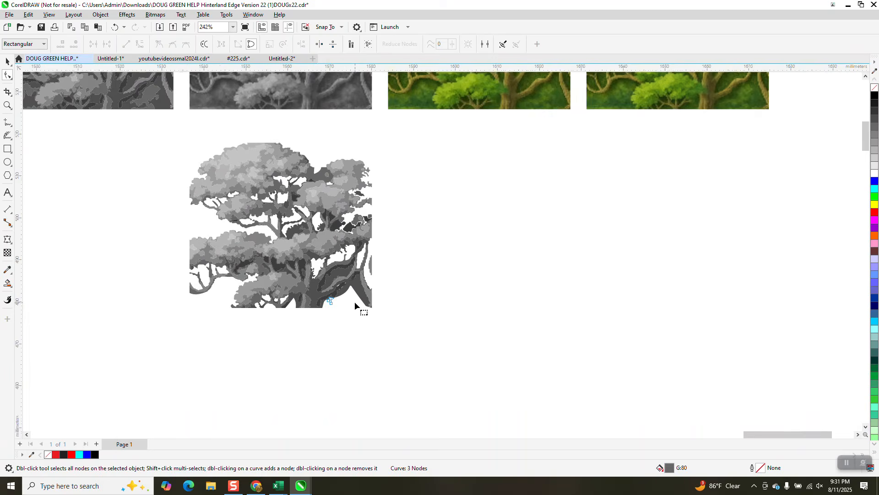
{"action": "scroll", "coordinate": [355, 305], "scroll_direction": "down", "scroll_amount": 3}
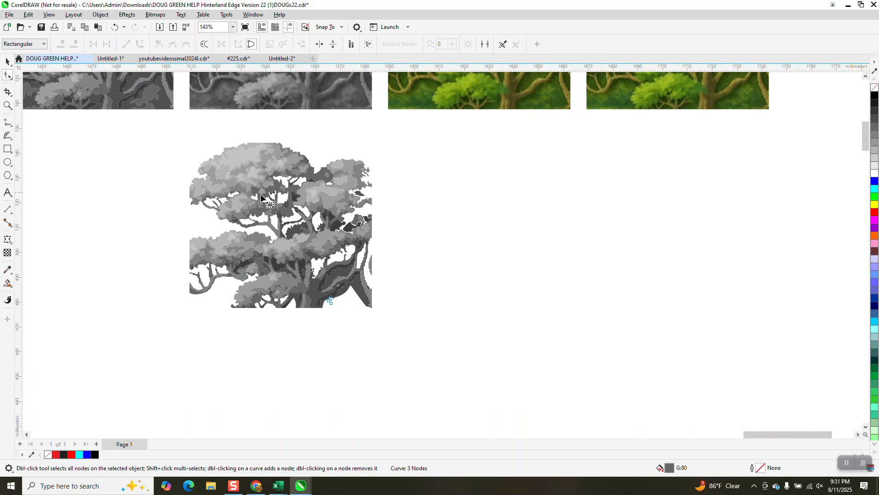
{"action": "left_click", "coordinate": [7, 149]}
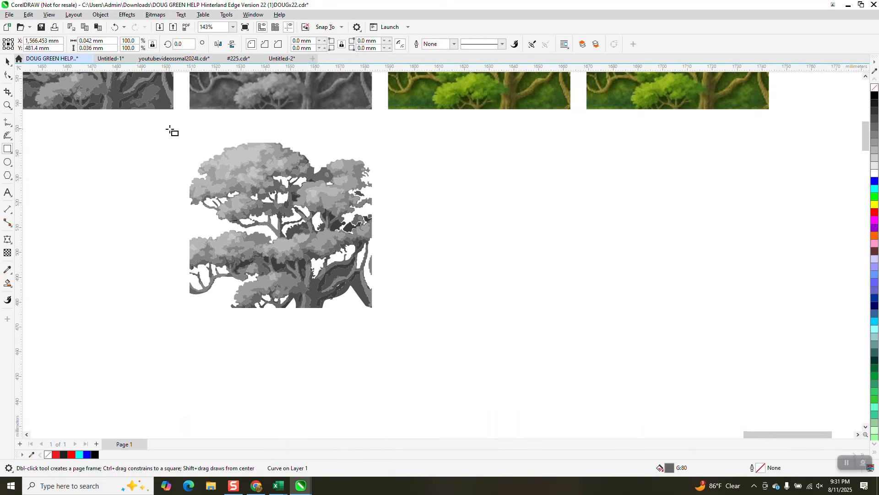
{"action": "mouse_move", "coordinate": [169, 129]}
{"action": "left_mouse_down"}
{"action": "mouse_move", "coordinate": [391, 297]}
{"action": "mouse_move", "coordinate": [401, 319]}
{"action": "left_mouse_up"}
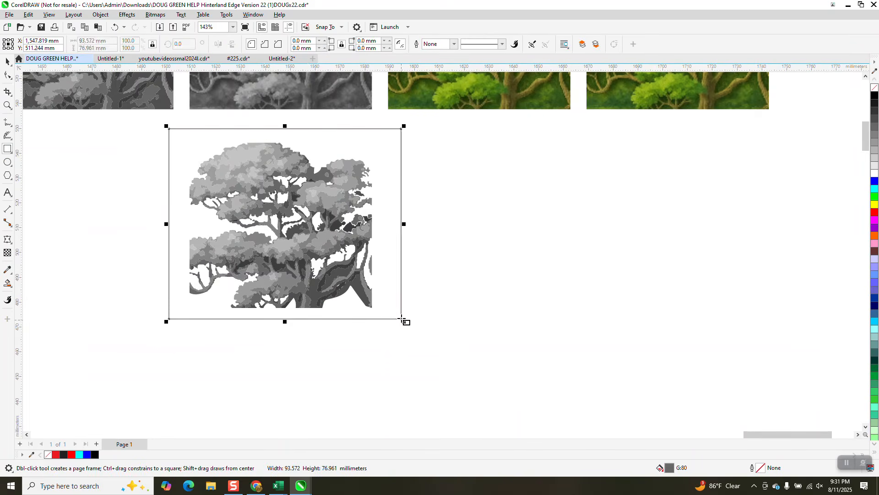
Step: Smart-fill the area around the tree inside the rectangle in cyan with a 0.176 mm outline and move the resulting shape 160 mm right
{"action": "left_click", "coordinate": [8, 284]}
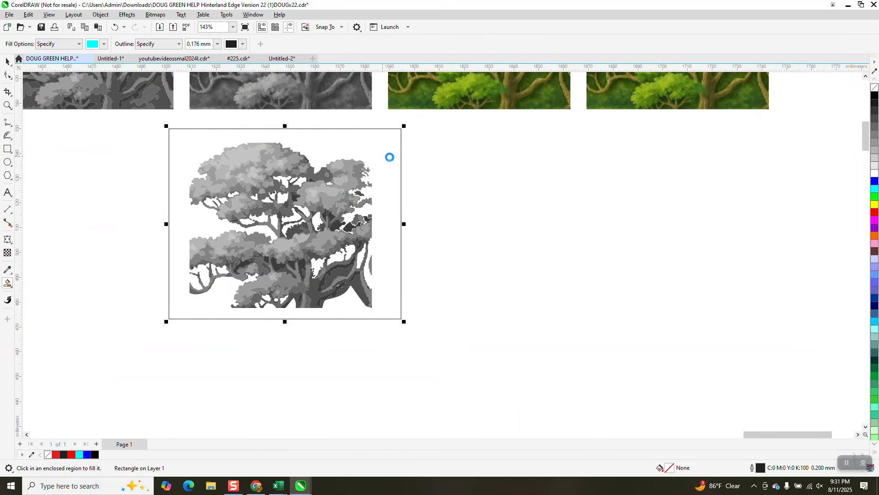
{"action": "left_click", "coordinate": [392, 157]}
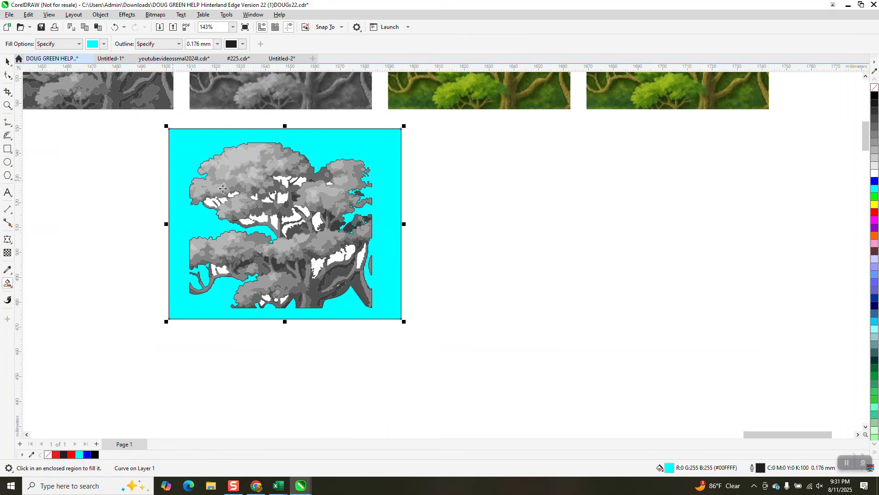
{"action": "key", "text": "Right"}
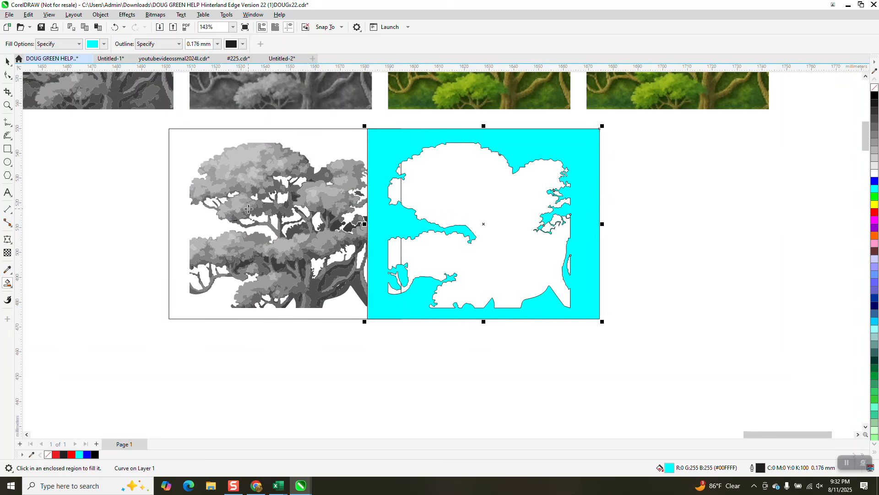
{"action": "key", "text": "Right"}
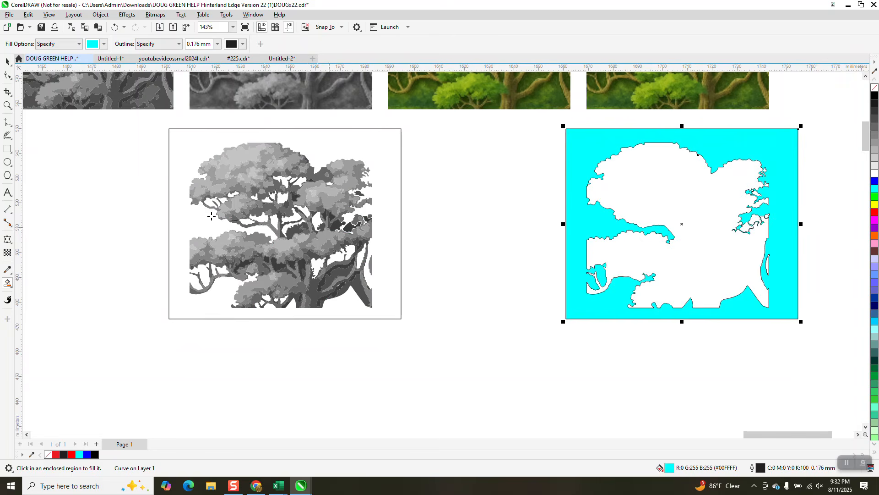
Step: Delete the cyan background shape beside the tree
{"action": "left_click", "coordinate": [8, 105]}
{"action": "left_click_drag", "start_coordinate": [154, 180], "coordinate": [363, 308]}
{"action": "left_click", "coordinate": [8, 284]}
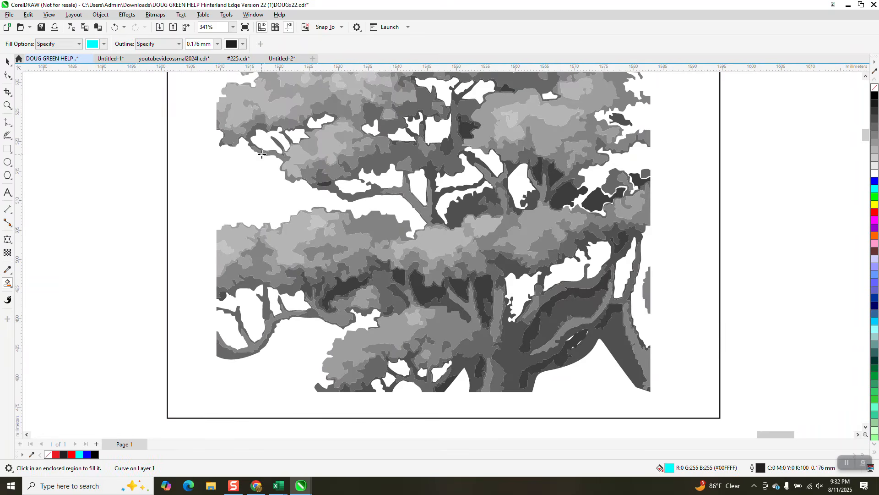
{"action": "scroll", "coordinate": [110, 163], "scroll_direction": "down", "scroll_amount": 1}
{"action": "left_click", "coordinate": [7, 61]}
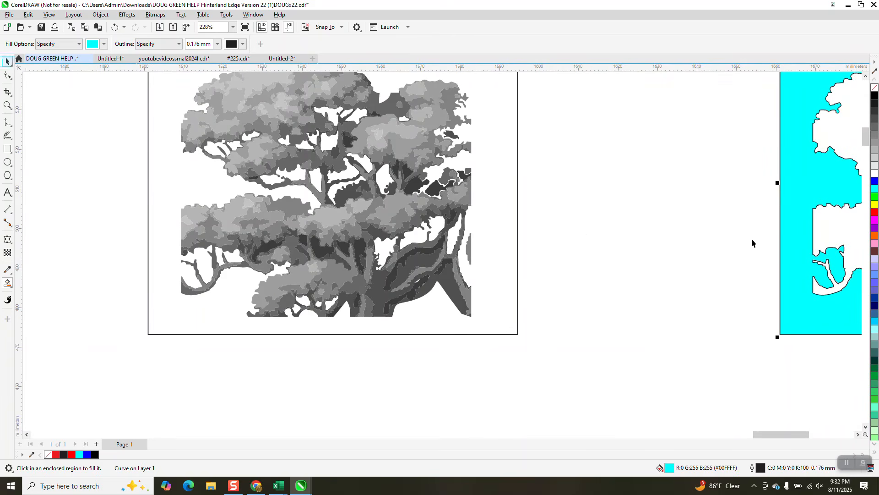
{"action": "left_click", "coordinate": [791, 219]}
{"action": "key", "text": "Delete"}
Step: Select all the pieces of the traced tree without the surrounding rectangle and group them
{"action": "scroll", "coordinate": [556, 243], "scroll_direction": "down", "scroll_amount": 2}
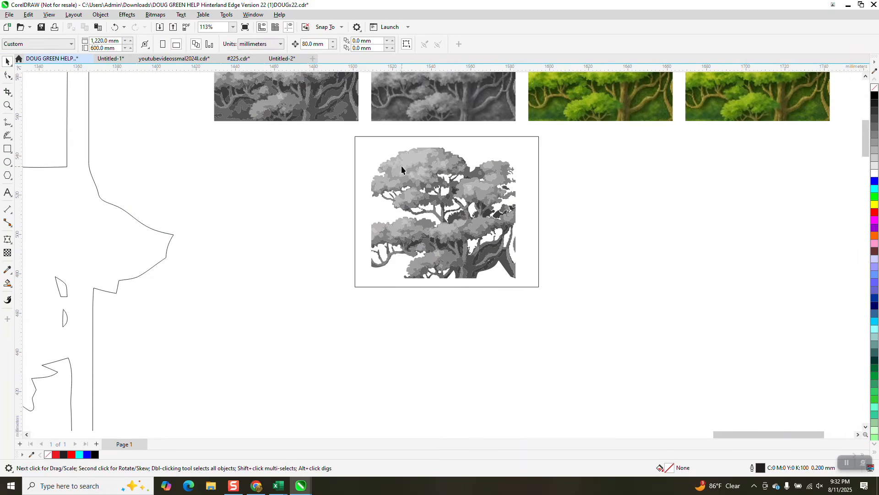
{"action": "left_click_drag", "start_coordinate": [361, 131], "coordinate": [562, 303]}
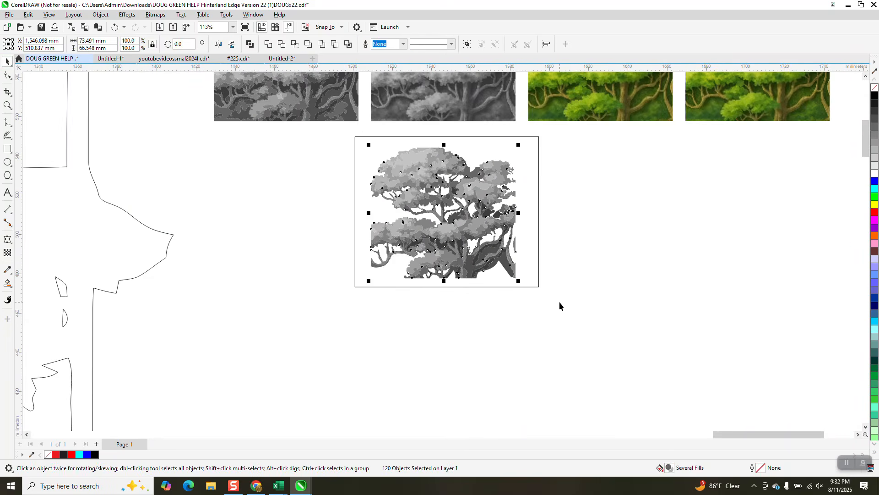
{"action": "key", "text": "ctrl+g"}
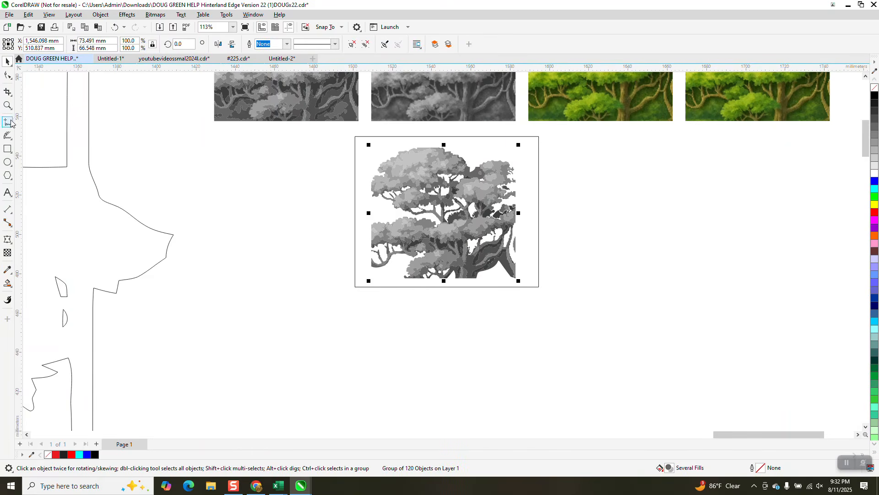
Step: Smart-fill the background around the grouped tree inside the rectangle in cyan with a 0.176 mm outline
{"action": "left_click", "coordinate": [7, 105]}
{"action": "left_click_drag", "start_coordinate": [353, 154], "coordinate": [374, 269]}
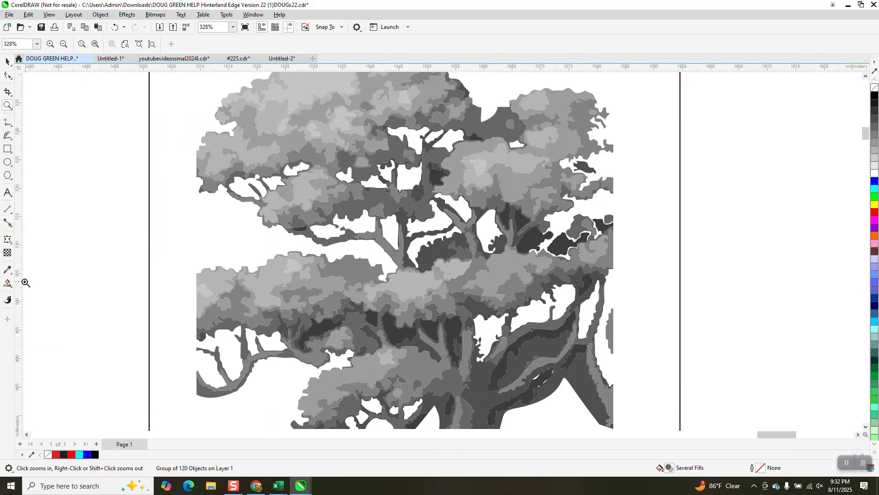
{"action": "left_click", "coordinate": [8, 283]}
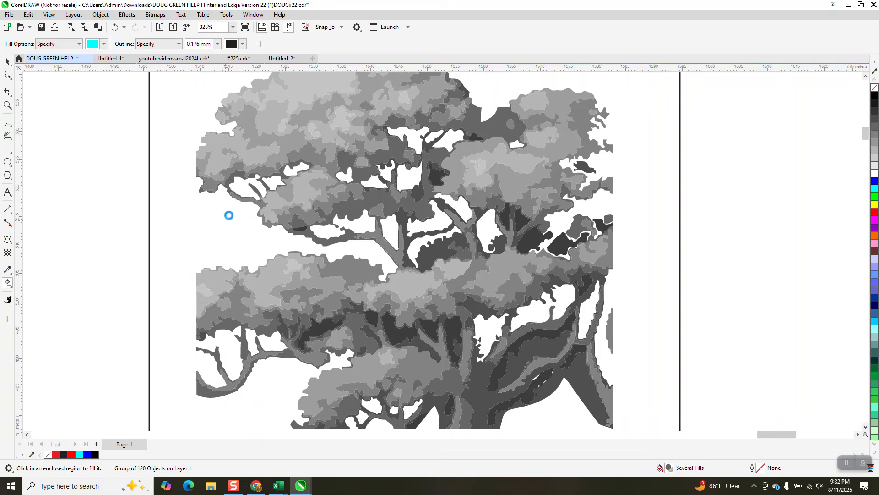
{"action": "left_click", "coordinate": [242, 191]}
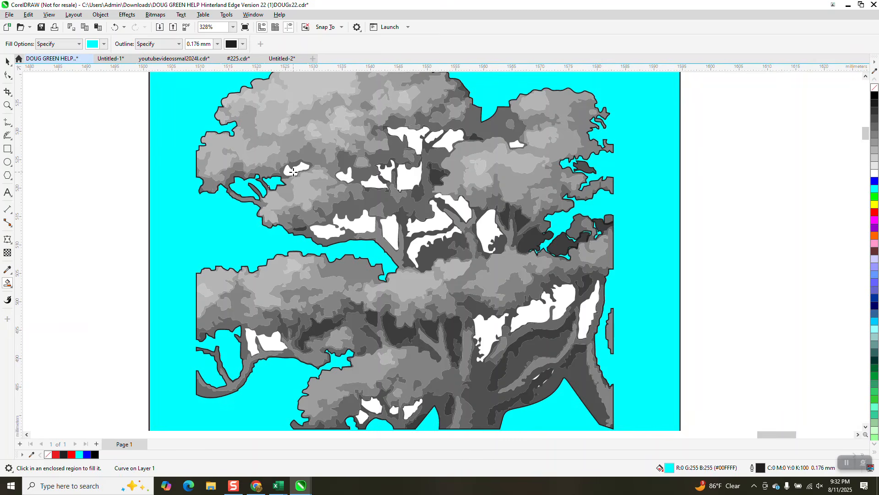
Step: Smart-fill the white gaps between the upper branches and foliage in cyan
{"action": "left_click", "coordinate": [294, 171]}
{"action": "left_click", "coordinate": [349, 174]}
{"action": "left_click", "coordinate": [373, 182]}
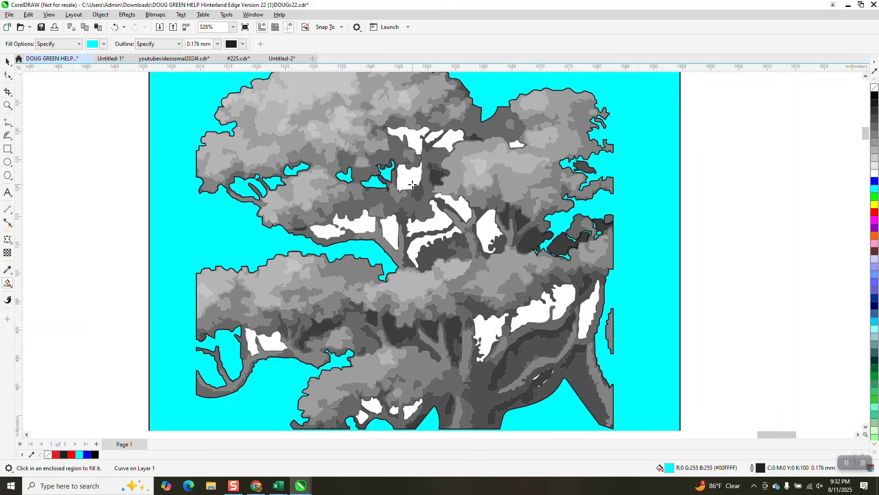
{"action": "left_click", "coordinate": [409, 177]}
{"action": "left_click", "coordinate": [406, 138]}
{"action": "left_click", "coordinate": [436, 143]}
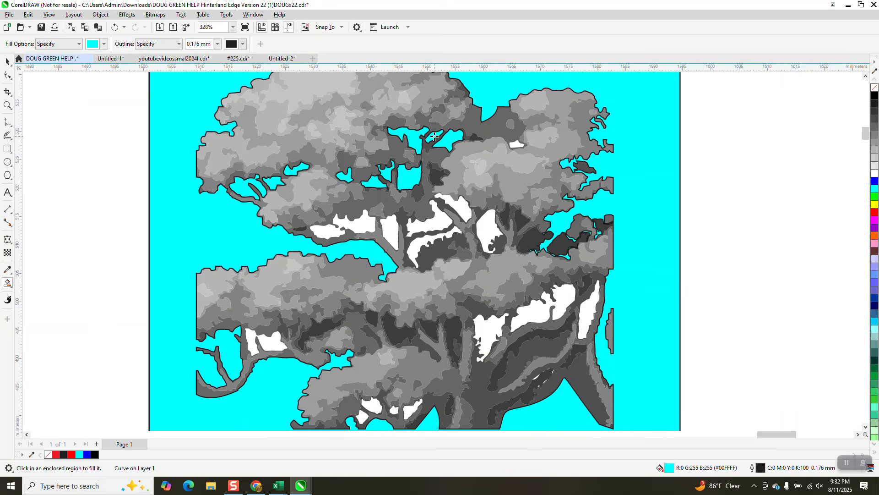
{"action": "left_click", "coordinate": [517, 145]}
Step: Smart-fill the white gaps between the branches in the middle of the tree in cyan
{"action": "left_click", "coordinate": [461, 207]}
{"action": "left_click", "coordinate": [442, 216]}
{"action": "left_click", "coordinate": [393, 241]}
{"action": "left_click", "coordinate": [357, 231]}
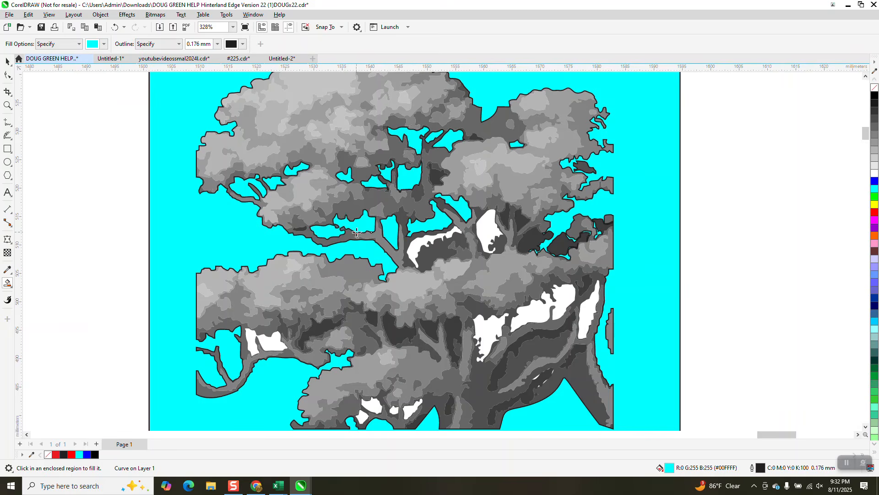
{"action": "left_click", "coordinate": [486, 243]}
{"action": "left_click", "coordinate": [426, 241]}
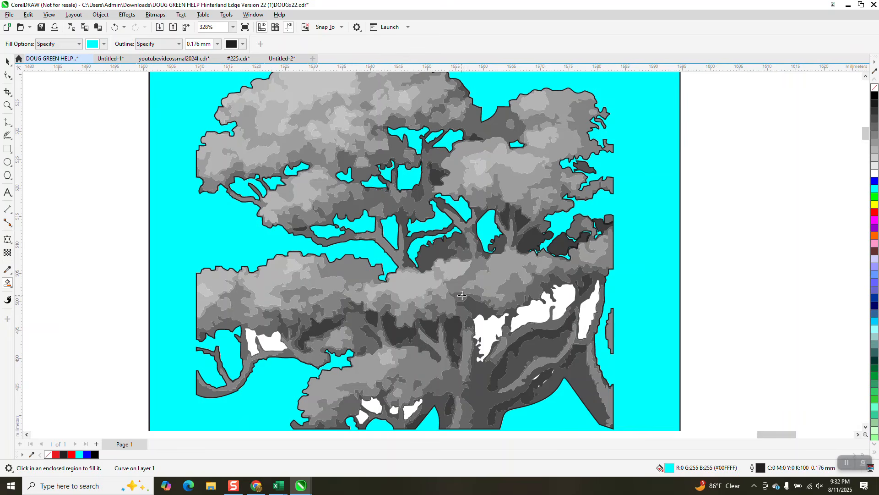
Step: Smart-fill the white gaps around the trunk and lower branches in cyan
{"action": "left_click", "coordinate": [480, 329]}
{"action": "left_click", "coordinate": [553, 309]}
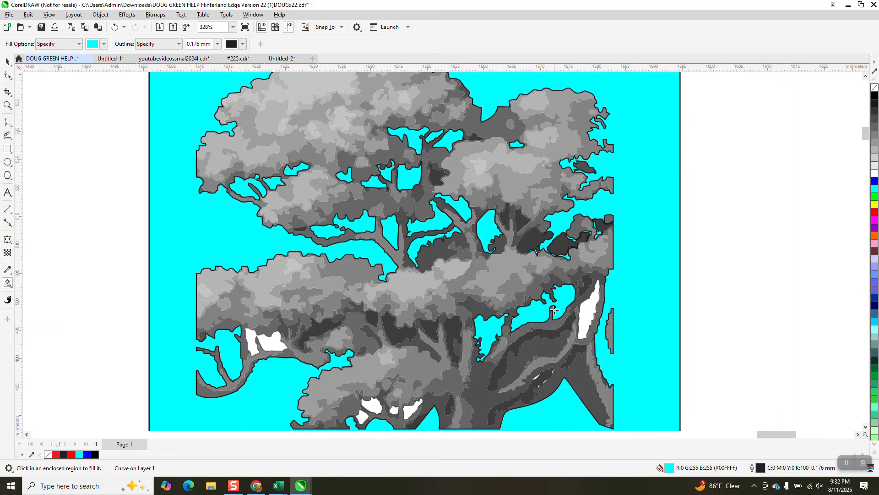
{"action": "left_click", "coordinate": [591, 308]}
{"action": "left_click", "coordinate": [410, 409]}
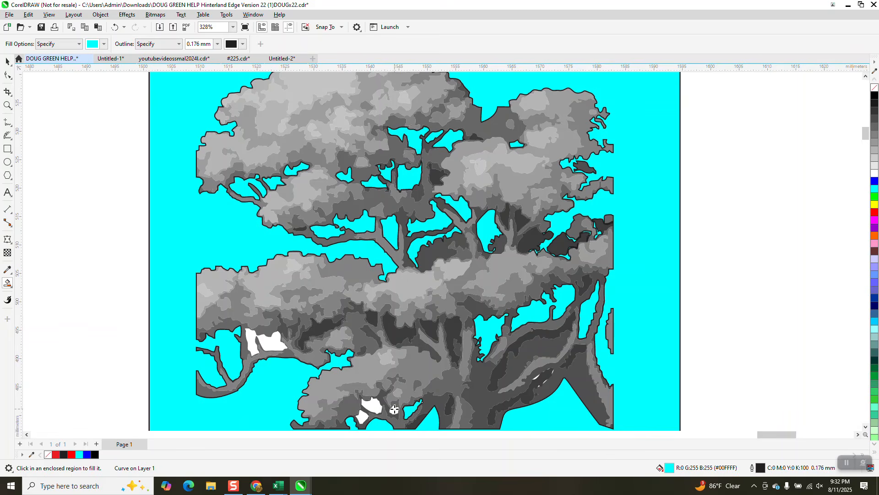
{"action": "left_click", "coordinate": [394, 409]}
{"action": "left_click", "coordinate": [373, 405]}
{"action": "left_click", "coordinate": [362, 417]}
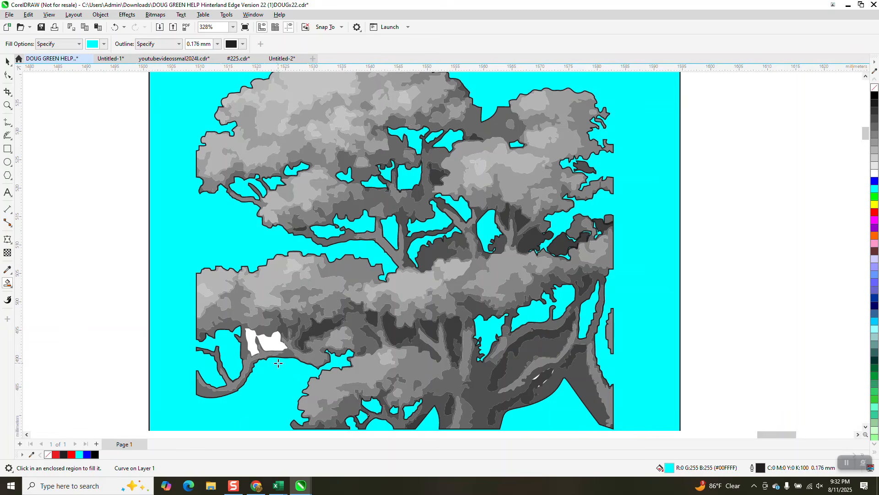
{"action": "left_click", "coordinate": [274, 346]}
Step: Move the grouped grayscale tree 80 mm right, off the cyan background pieces
{"action": "scroll", "coordinate": [274, 347], "scroll_direction": "down", "scroll_amount": 3}
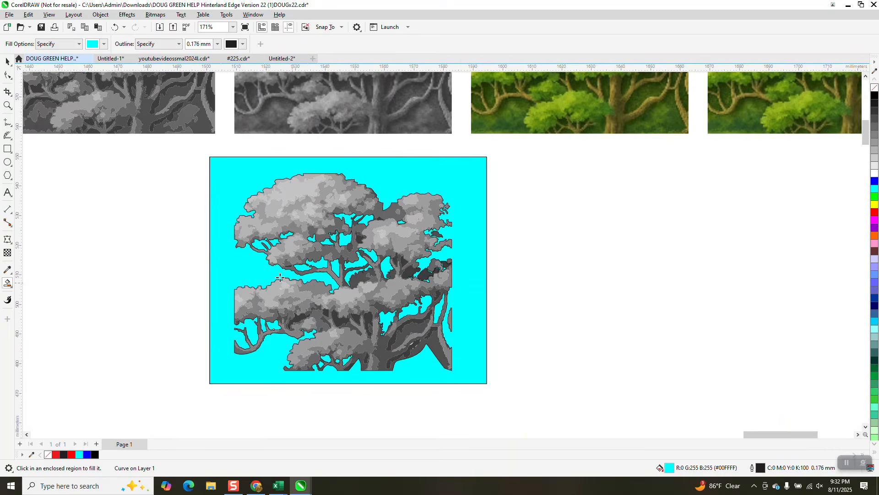
{"action": "left_click", "coordinate": [7, 62]}
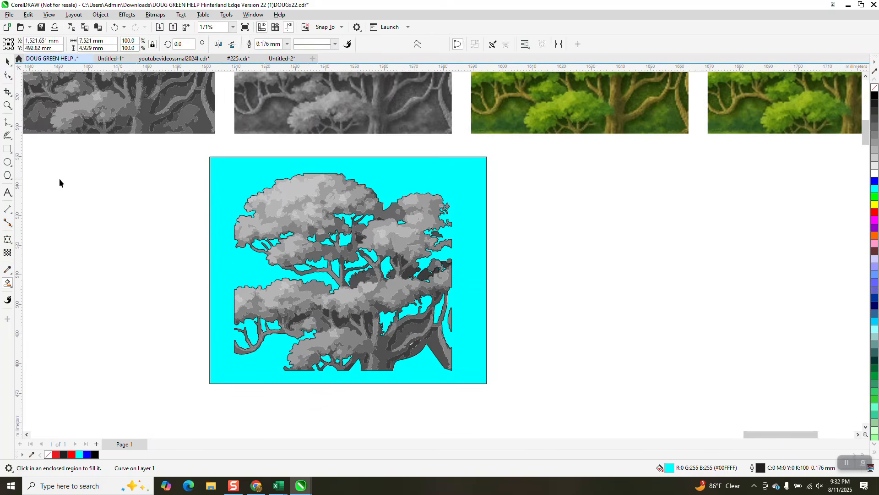
{"action": "left_click", "coordinate": [290, 203]}
{"action": "key", "text": "Right"}
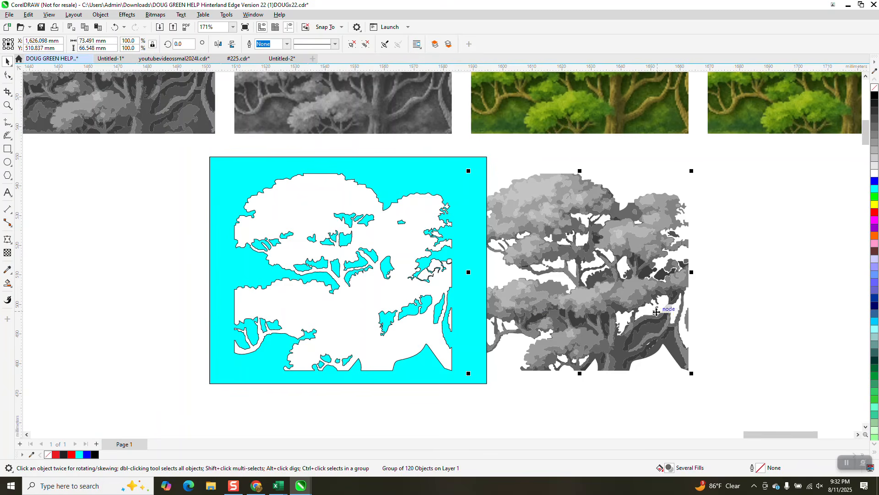
Step: Smart-fill the empty tree silhouette inside the cyan background in blue with a 0.176 mm outline
{"action": "left_click", "coordinate": [8, 284]}
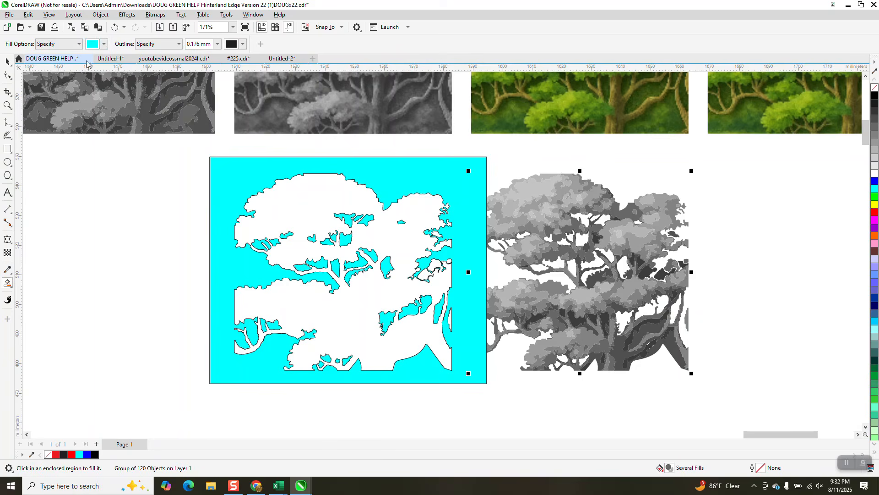
{"action": "left_click", "coordinate": [104, 44]}
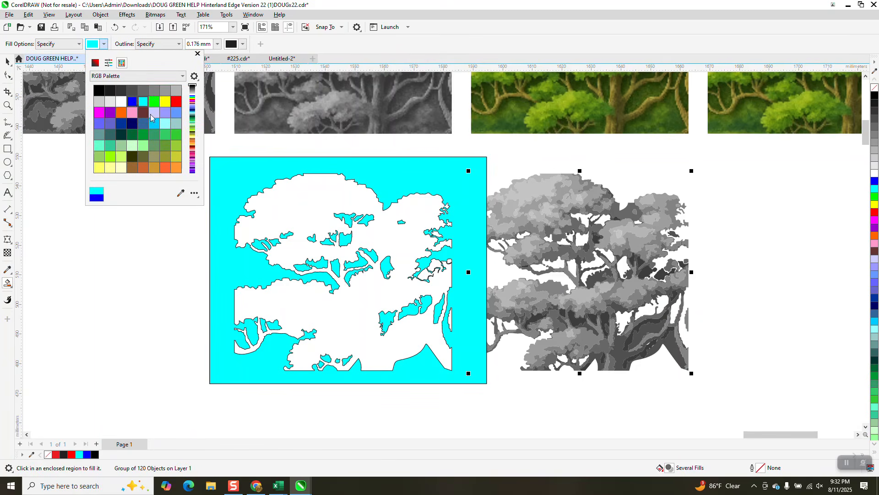
{"action": "left_click", "coordinate": [132, 101]}
{"action": "left_click", "coordinate": [319, 212]}
{"action": "left_click", "coordinate": [319, 212]}
Step: Move the blue silhouette 160 mm right and 80 mm up onto the rightmost colour tree image
{"action": "scroll", "coordinate": [462, 244], "scroll_direction": "down", "scroll_amount": 2}
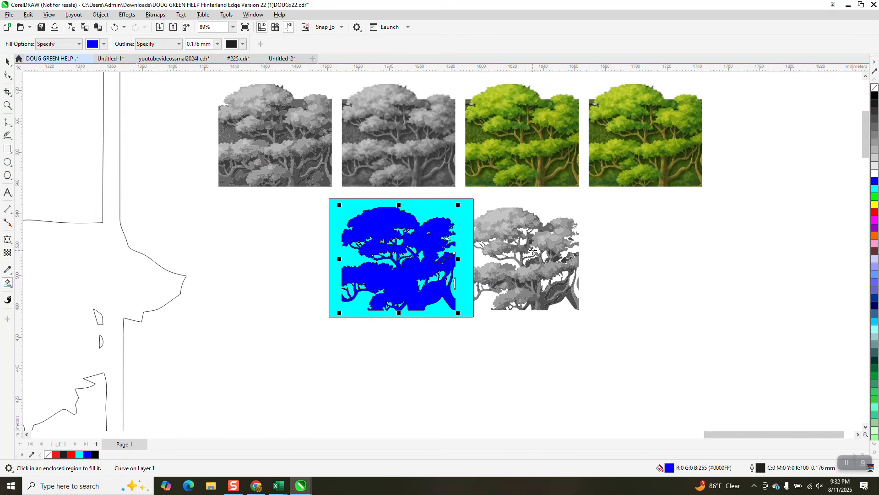
{"action": "key", "text": "Right"}
{"action": "key", "text": "Right"}
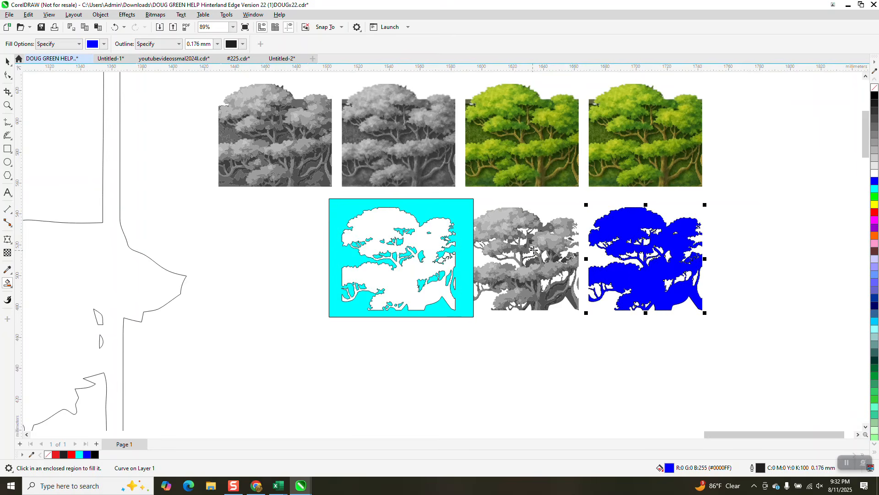
{"action": "key", "text": "Up"}
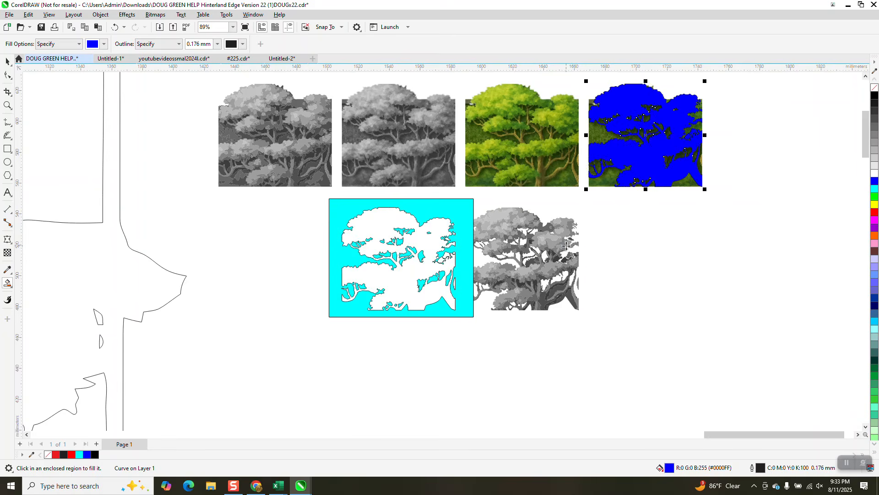
Step: Intersect the blue silhouette with the colour bitmap beneath it and move the resulting cut-out tree 80 mm right
{"action": "left_click", "coordinate": [8, 105]}
{"action": "scroll", "coordinate": [559, 134], "scroll_direction": "down", "scroll_amount": 1}
{"action": "left_click_drag", "start_coordinate": [561, 90], "coordinate": [681, 201]}
{"action": "left_click", "coordinate": [7, 61]}
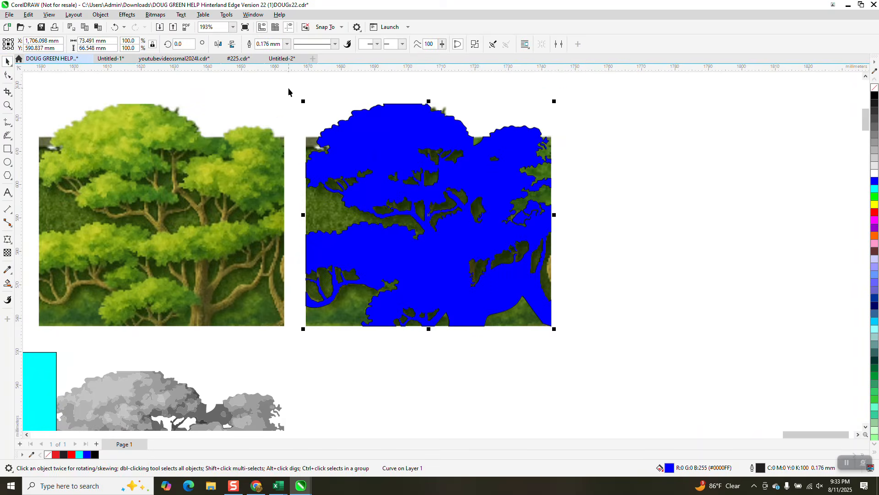
{"action": "left_click_drag", "start_coordinate": [290, 88], "coordinate": [629, 394]}
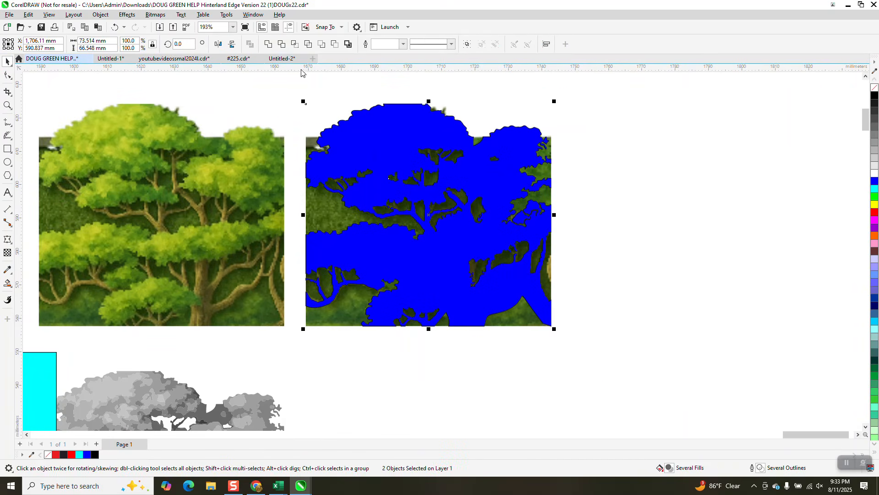
{"action": "left_click", "coordinate": [296, 47]}
{"action": "scroll", "coordinate": [237, 119], "scroll_direction": "down", "scroll_amount": 1}
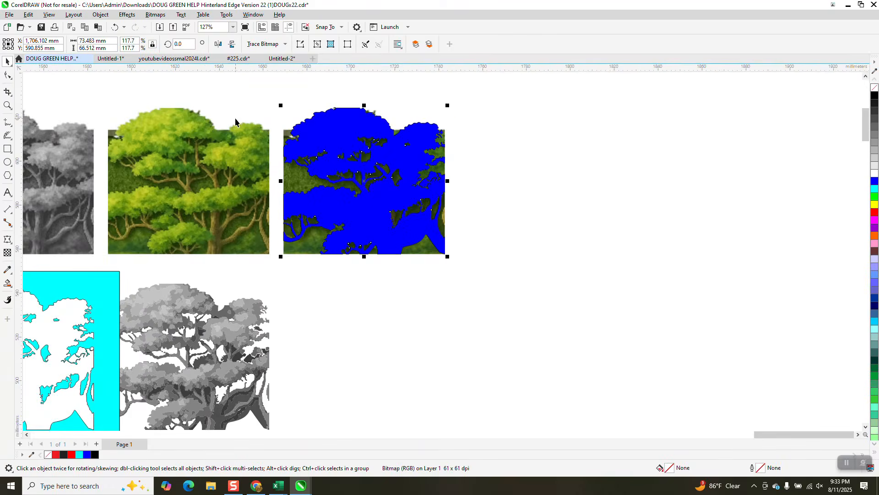
{"action": "key", "text": "Right"}
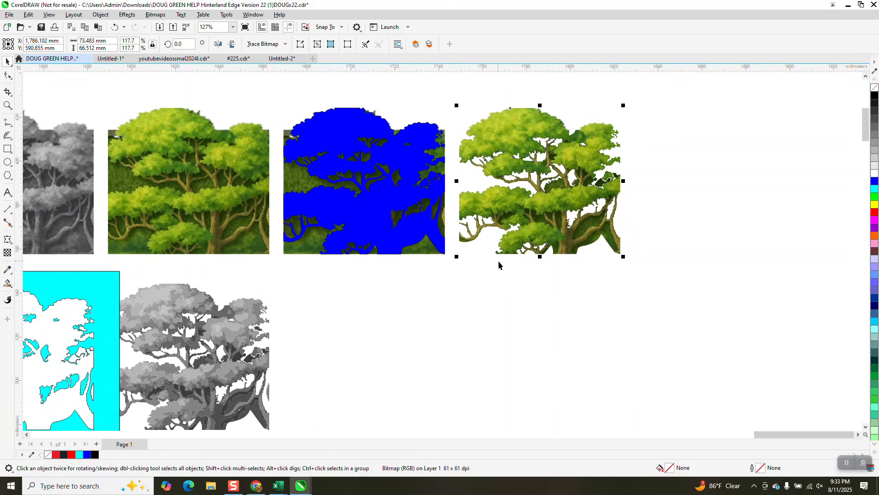
Step: Inspect the cut-out tree's edges up close and duplicate the bitmap 80 mm to the right
{"action": "left_click", "coordinate": [8, 105]}
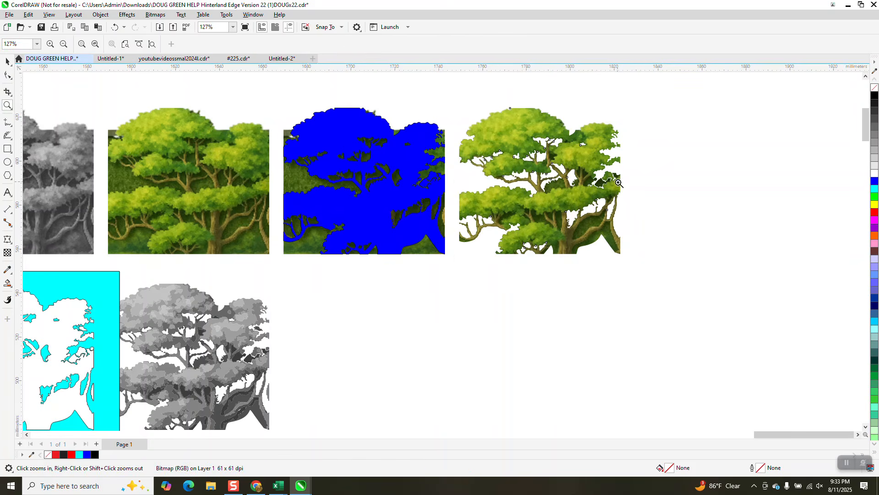
{"action": "scroll", "coordinate": [593, 194], "scroll_direction": "up", "scroll_amount": 5}
{"action": "scroll", "coordinate": [471, 222], "scroll_direction": "down", "scroll_amount": 2}
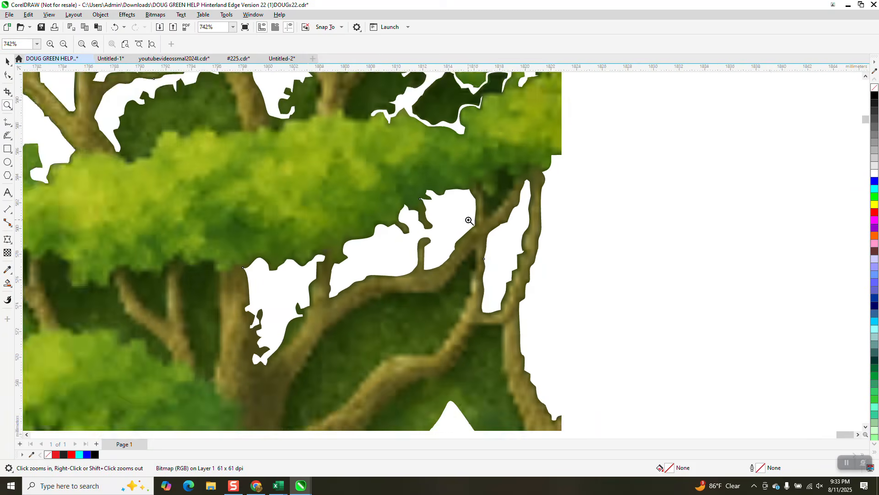
{"action": "scroll", "coordinate": [468, 222], "scroll_direction": "down", "scroll_amount": 3}
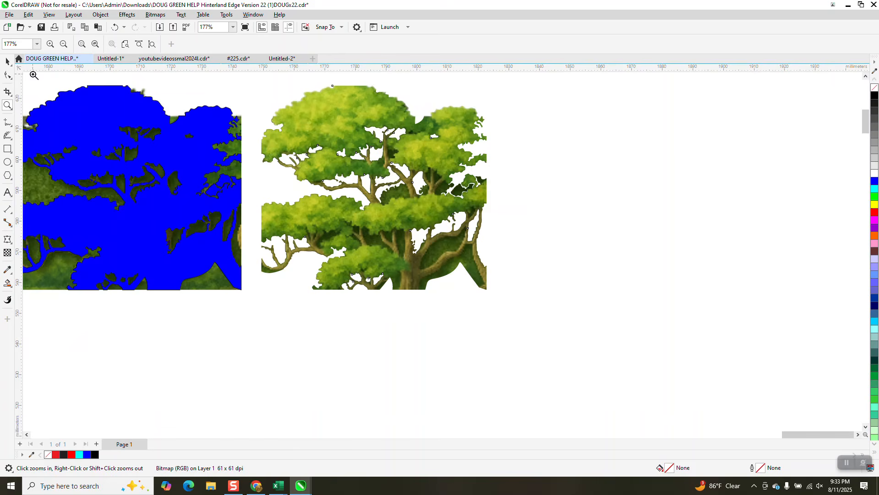
{"action": "left_click", "coordinate": [8, 62]}
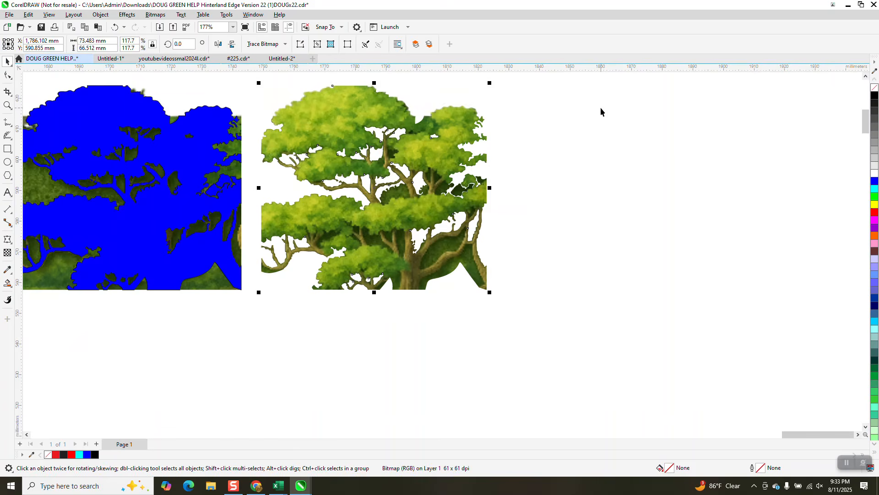
{"action": "key", "text": "ctrl+d"}
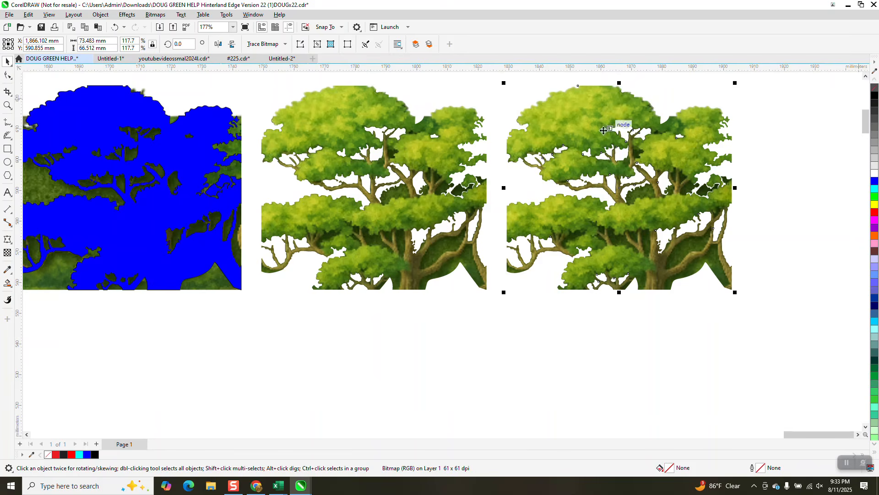
Step: Move the blue silhouette off the colour image, 240 mm right, past both cut-out trees
{"action": "scroll", "coordinate": [394, 145], "scroll_direction": "down", "scroll_amount": 2}
{"action": "left_click", "coordinate": [277, 146]}
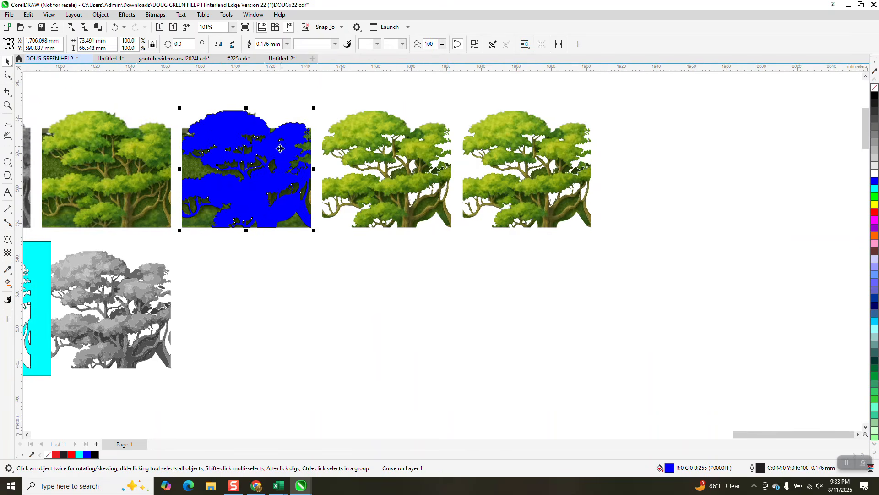
{"action": "key", "text": "Right"}
{"action": "key", "text": "Right"}
{"action": "key", "text": "Right"}
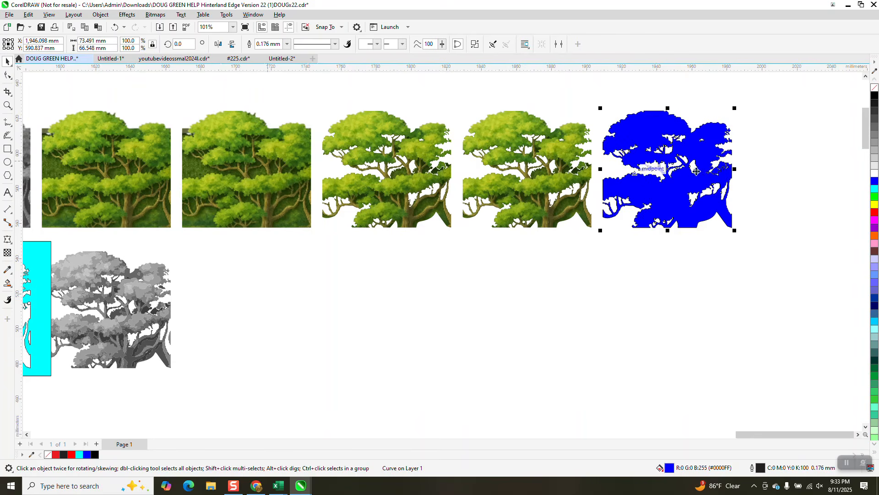
Step: Give the silhouette no fill and a red hairline outline, and move it 80 mm left onto the duplicated cut-out tree
{"action": "left_click", "coordinate": [875, 89]}
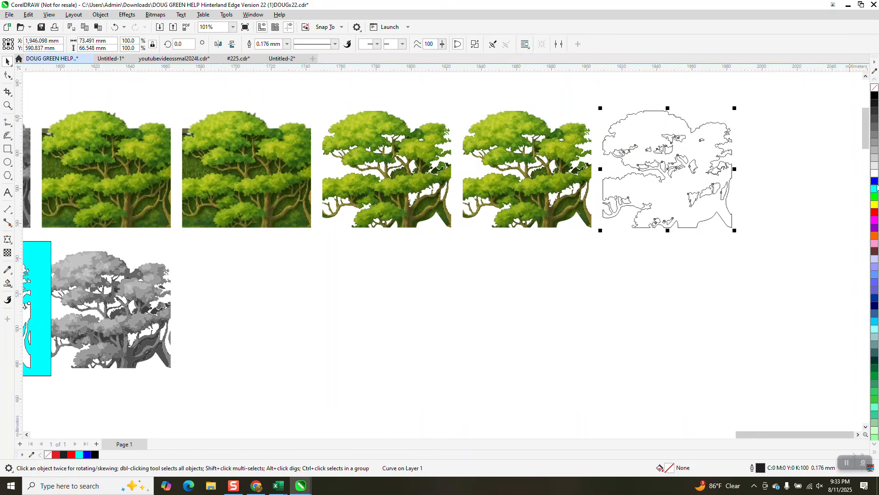
{"action": "right_click", "coordinate": [875, 214]}
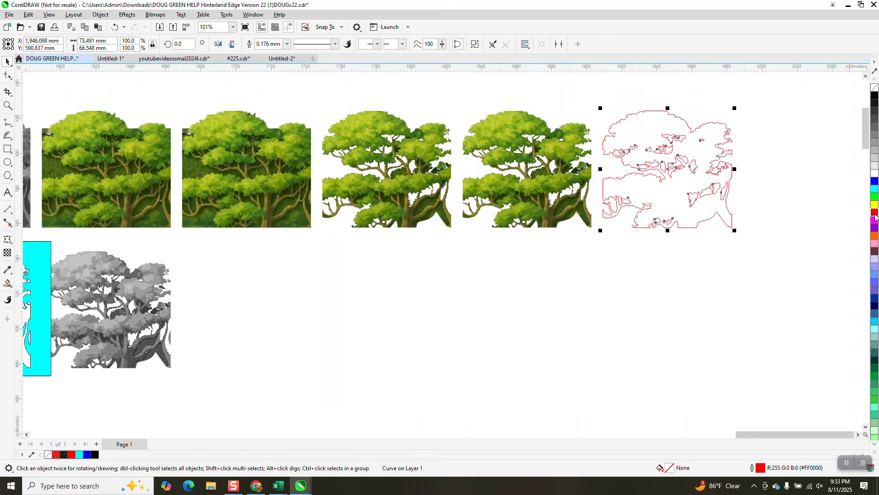
{"action": "left_click", "coordinate": [286, 44]}
{"action": "left_click", "coordinate": [270, 57]}
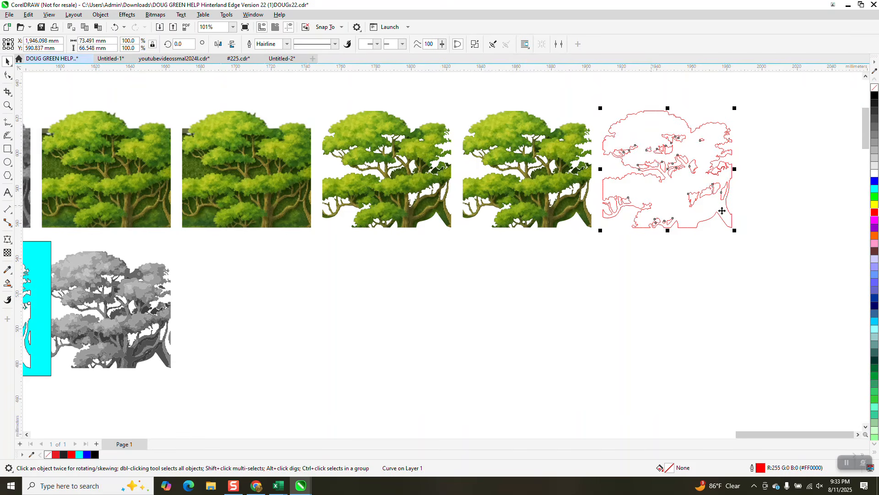
{"action": "left_click", "coordinate": [680, 216]}
{"action": "key", "text": "Left"}
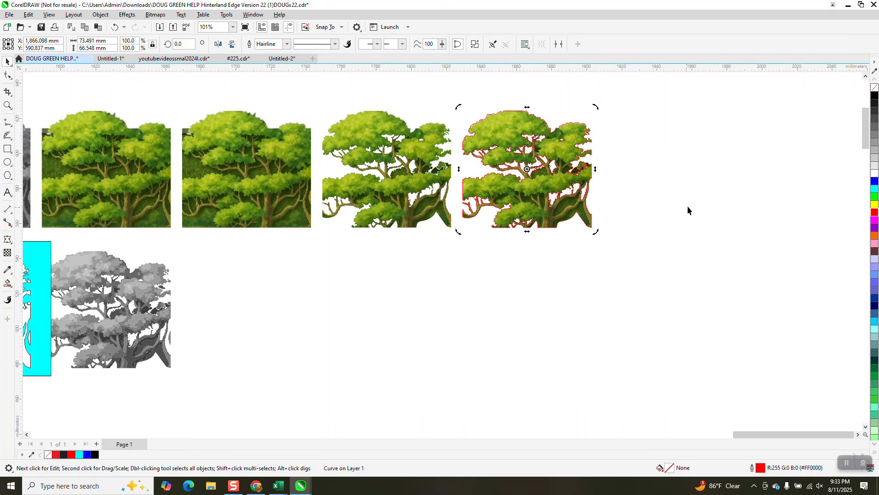
{"action": "left_click", "coordinate": [7, 92]}
{"action": "left_click_drag", "start_coordinate": [497, 147], "coordinate": [578, 223]}
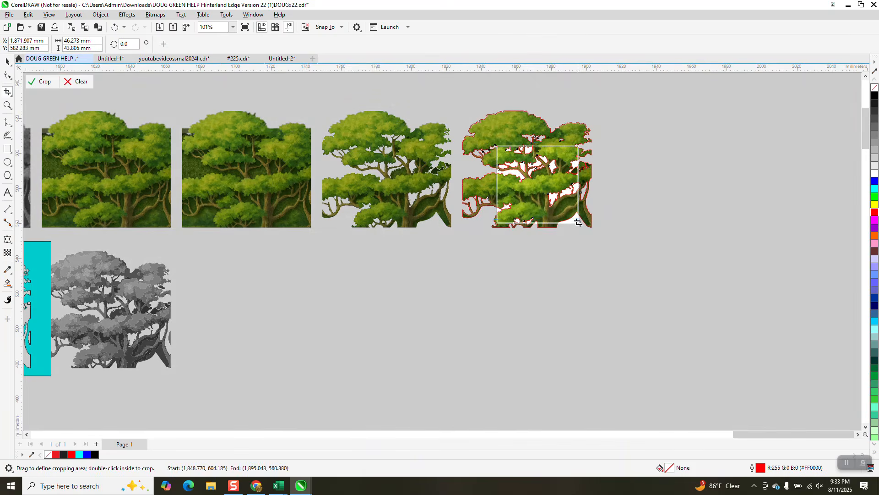
{"action": "left_click", "coordinate": [78, 82]}
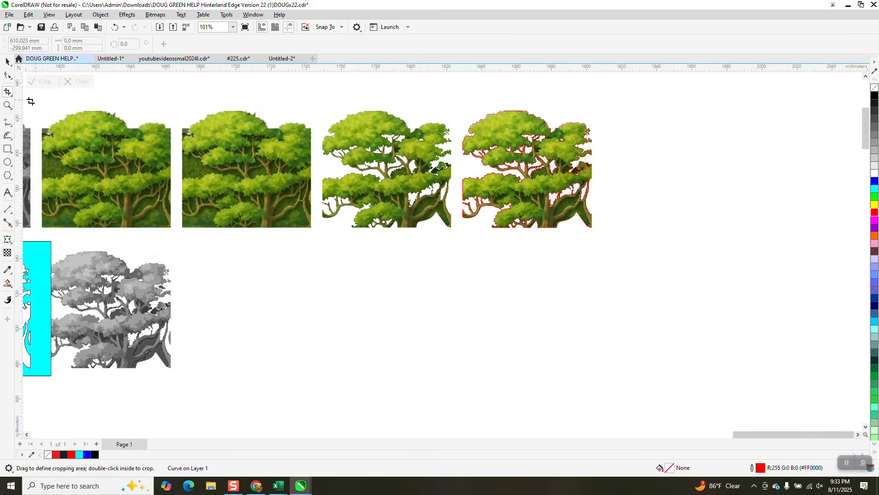
Step: Examine up close how the red hairline outline follows the edges and gaps of the cut-out tree
{"action": "left_click", "coordinate": [7, 105]}
{"action": "left_click", "coordinate": [583, 208]}
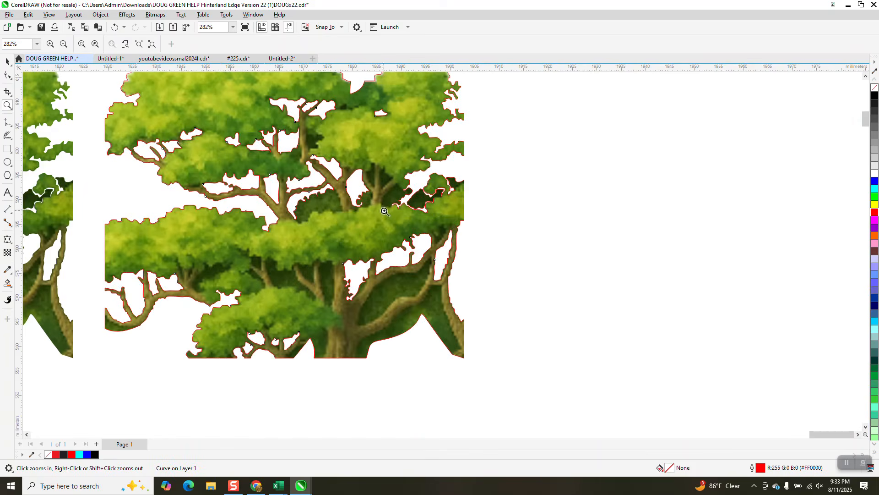
{"action": "left_click_drag", "start_coordinate": [384, 211], "coordinate": [453, 283]}
{"action": "scroll", "coordinate": [440, 245], "scroll_direction": "down", "scroll_amount": 4}
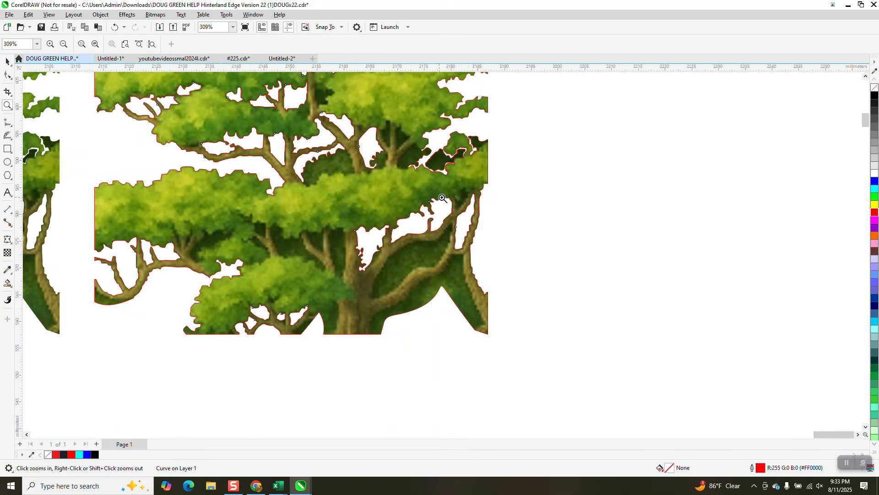
{"action": "left_click_drag", "start_coordinate": [424, 134], "coordinate": [491, 194]}
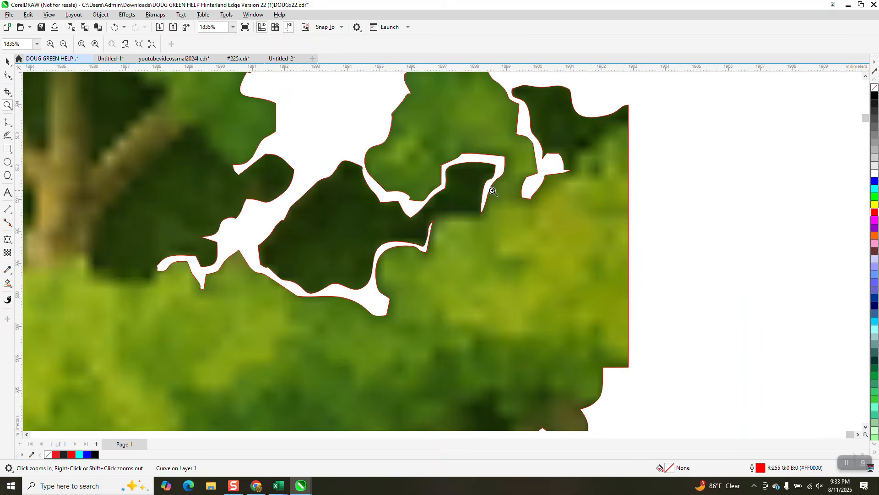
{"action": "scroll", "coordinate": [493, 191], "scroll_direction": "down", "scroll_amount": 1}
{"action": "scroll", "coordinate": [491, 192], "scroll_direction": "down", "scroll_amount": 4}
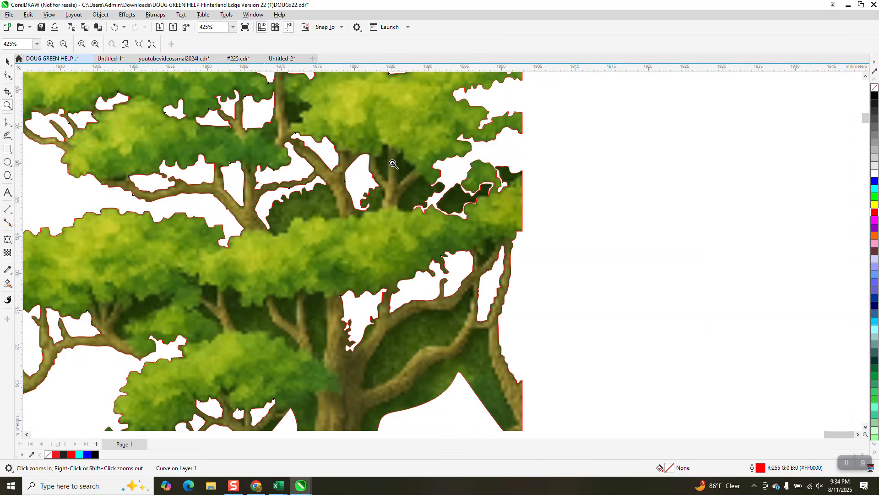
{"action": "scroll", "coordinate": [391, 160], "scroll_direction": "down", "scroll_amount": 1}
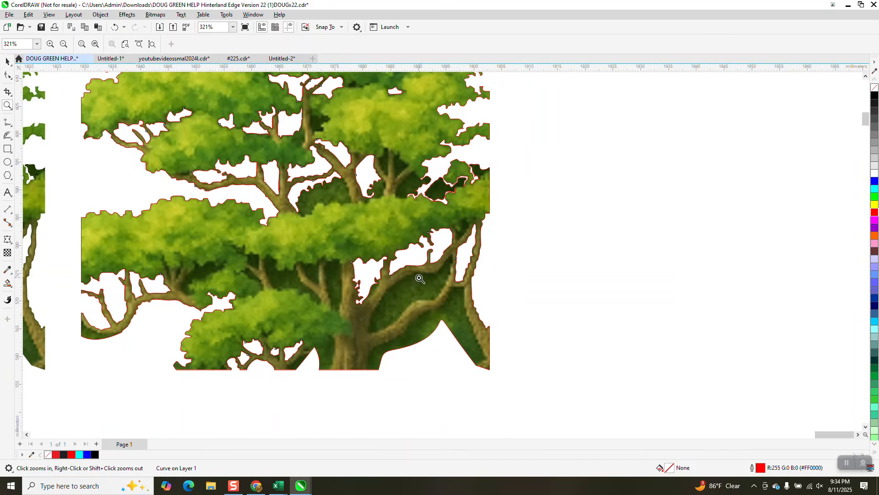
Step: Move the red hairline outline 80 mm right, off the cut-out tree
{"action": "scroll", "coordinate": [380, 310], "scroll_direction": "down", "scroll_amount": 2}
{"action": "left_click", "coordinate": [7, 61]}
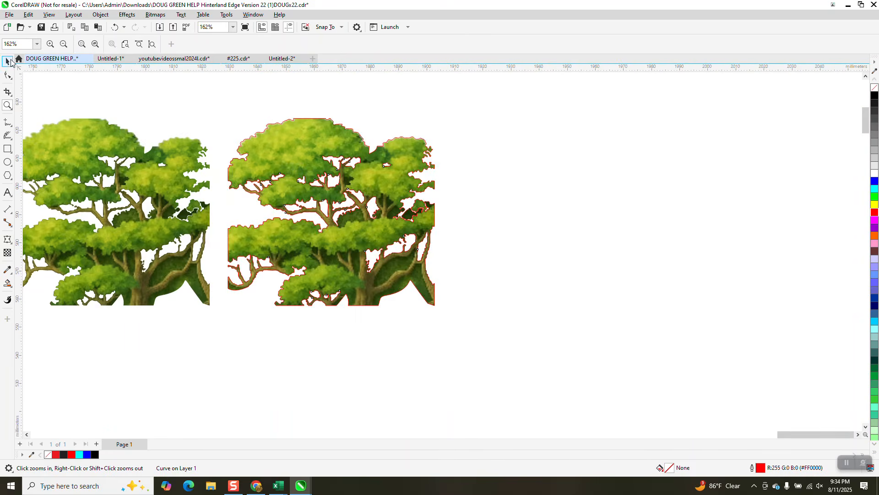
{"action": "key", "text": "Right"}
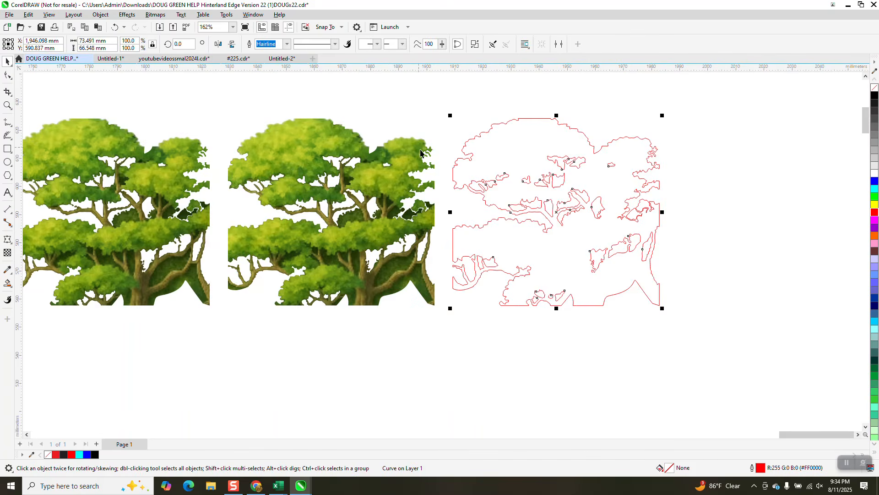
Step: Draw a closed freehand curve, about 14.6 by 13.5 mm, around the dark green area between the two lower-right branches
{"action": "left_click", "coordinate": [7, 105]}
{"action": "left_click_drag", "start_coordinate": [350, 199], "coordinate": [467, 328]}
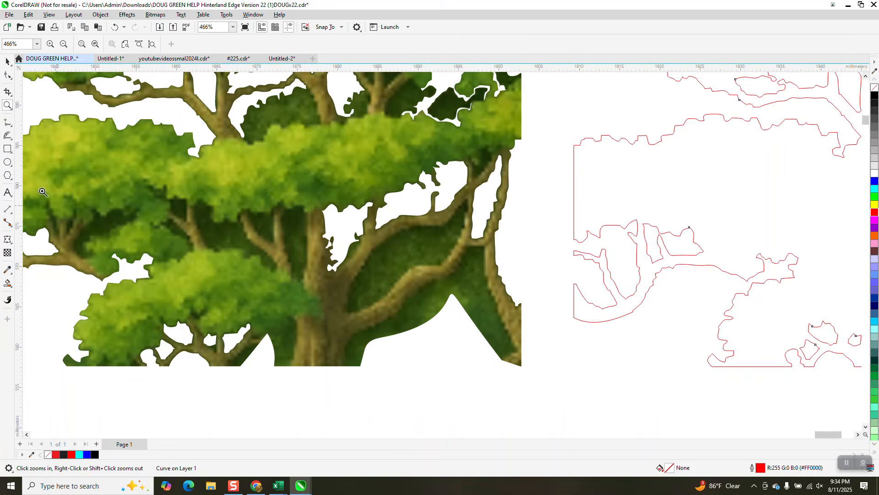
{"action": "left_click", "coordinate": [11, 125]}
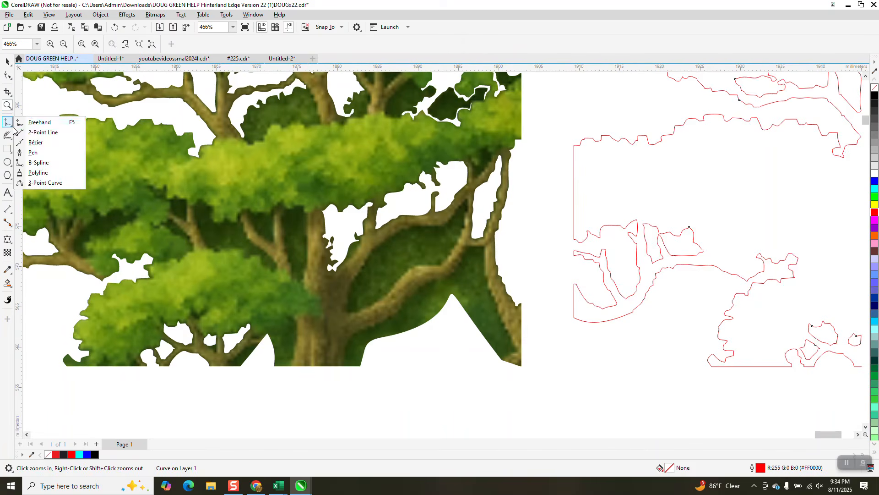
{"action": "left_click", "coordinate": [35, 124]}
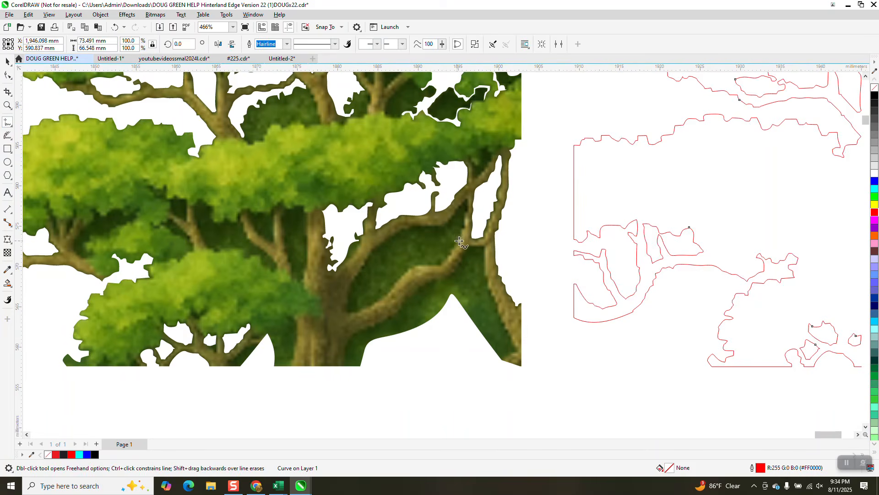
{"action": "mouse_move", "coordinate": [466, 202]}
{"action": "left_mouse_down"}
{"action": "mouse_move", "coordinate": [451, 221]}
{"action": "mouse_move", "coordinate": [383, 243]}
{"action": "mouse_move", "coordinate": [356, 280]}
{"action": "mouse_move", "coordinate": [352, 305]}
{"action": "mouse_move", "coordinate": [362, 310]}
{"action": "mouse_move", "coordinate": [421, 263]}
{"action": "mouse_move", "coordinate": [454, 261]}
{"action": "mouse_move", "coordinate": [468, 231]}
{"action": "mouse_move", "coordinate": [467, 201]}
{"action": "left_mouse_up"}
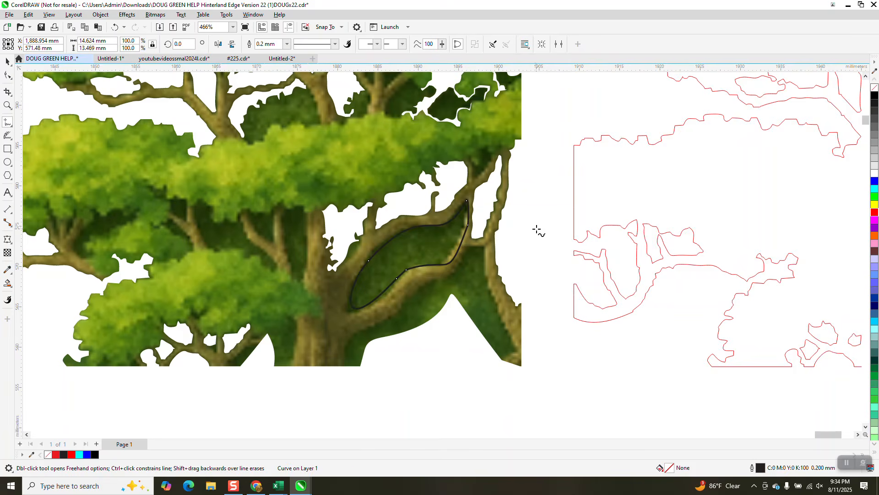
Step: Fill the freehand shape between the branches with blue and remove its outline
{"action": "left_click", "coordinate": [6, 61]}
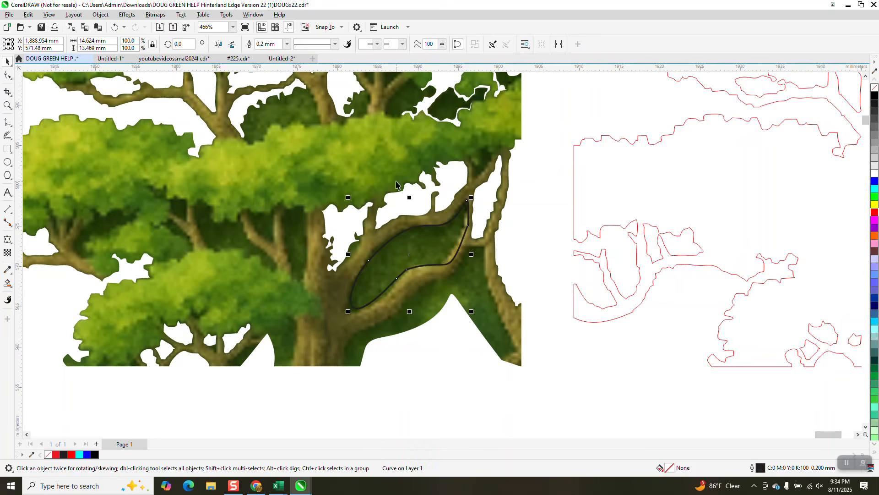
{"action": "left_click", "coordinate": [874, 184]}
{"action": "scroll", "coordinate": [560, 202], "scroll_direction": "down", "scroll_amount": 2}
{"action": "right_click", "coordinate": [874, 92]}
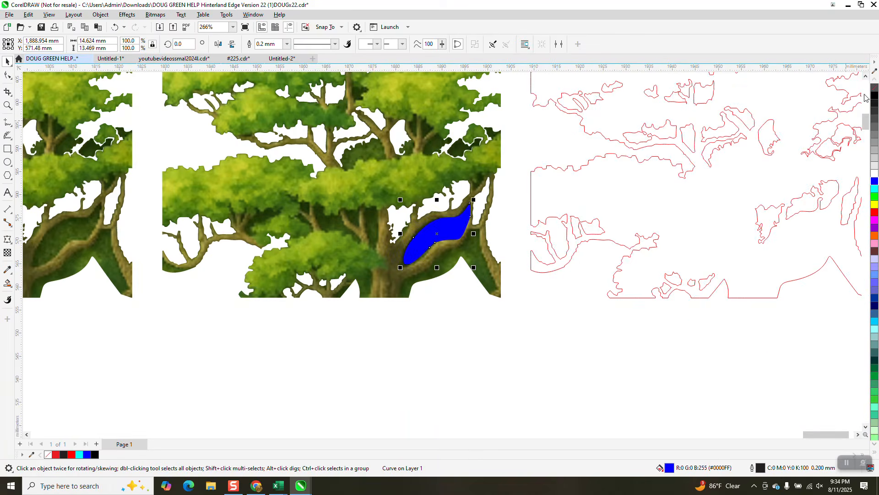
{"action": "scroll", "coordinate": [384, 220], "scroll_direction": "down", "scroll_amount": 2}
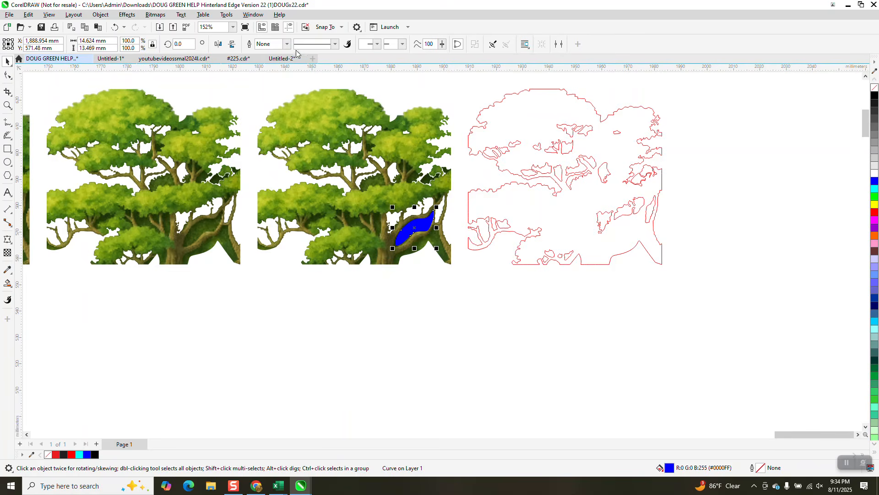
Step: Trim the blue shape out of the tree bitmap beneath it and move the trimmed tree 80 mm down
{"action": "left_click", "coordinate": [286, 113]}
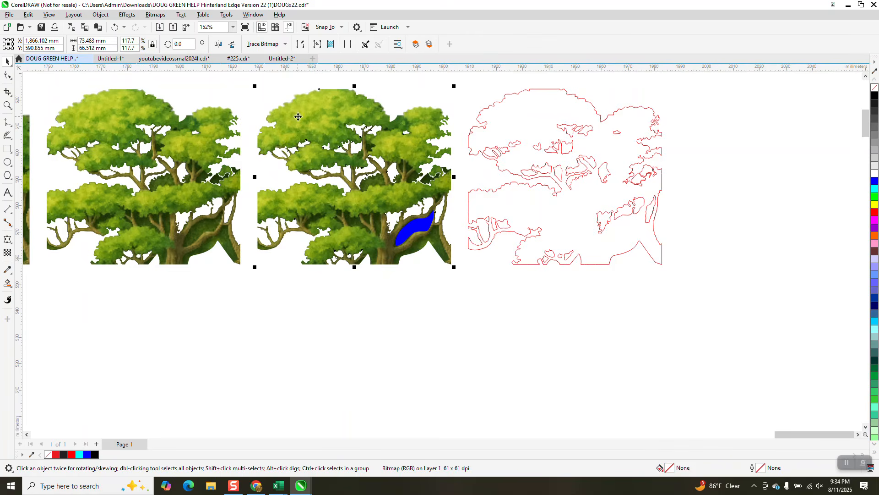
{"action": "scroll", "coordinate": [243, 103], "scroll_direction": "down", "scroll_amount": 1}
{"action": "left_click_drag", "start_coordinate": [242, 86], "coordinate": [421, 237]}
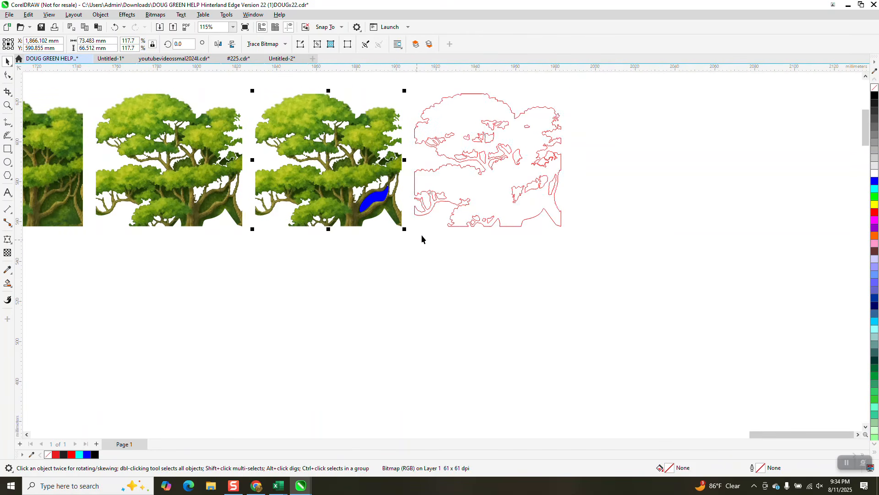
{"action": "left_click", "coordinate": [283, 47]}
{"action": "key", "text": "shift+Down"}
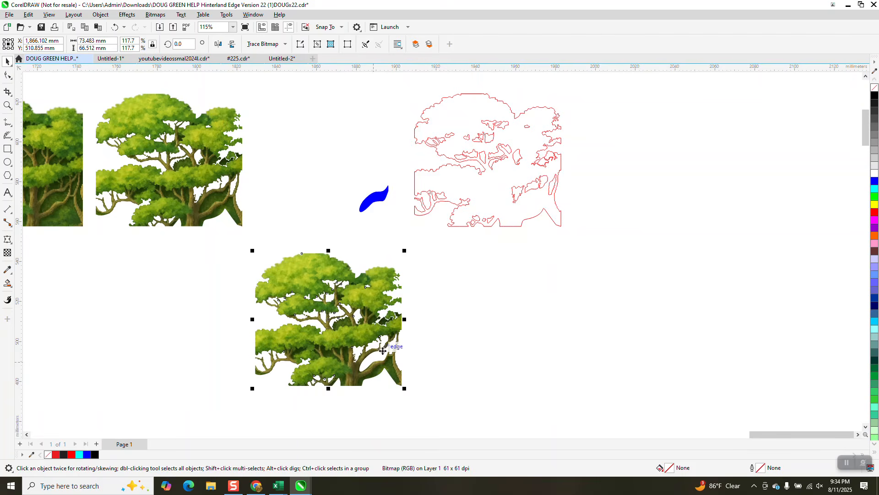
Step: Draw a closed freehand curve, about 21 by 19 mm, around the green area under the lower-right branch, extending below the tree's base
{"action": "left_click", "coordinate": [7, 106]}
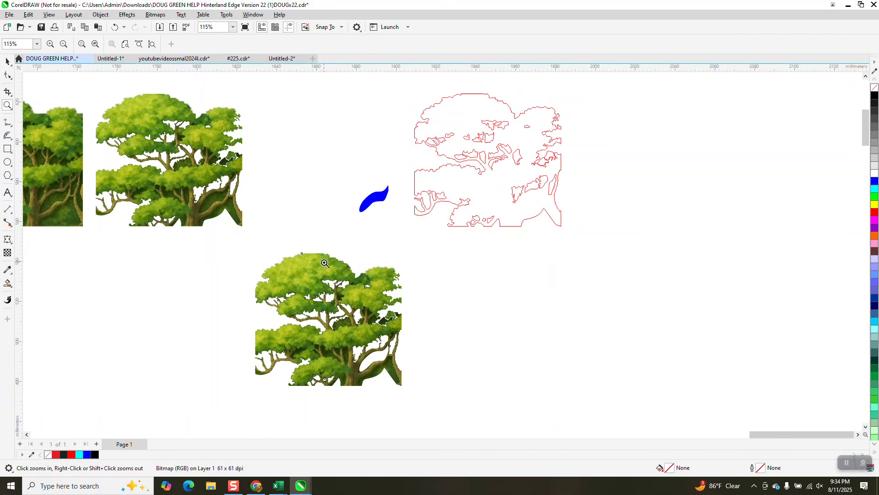
{"action": "left_click_drag", "start_coordinate": [326, 266], "coordinate": [511, 378]}
{"action": "scroll", "coordinate": [370, 279], "scroll_direction": "down", "scroll_amount": 2}
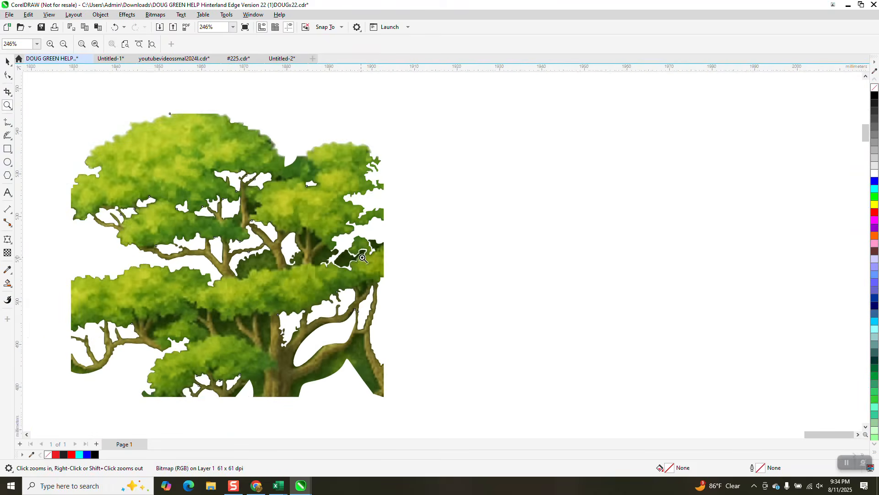
{"action": "left_click_drag", "start_coordinate": [319, 296], "coordinate": [463, 425]}
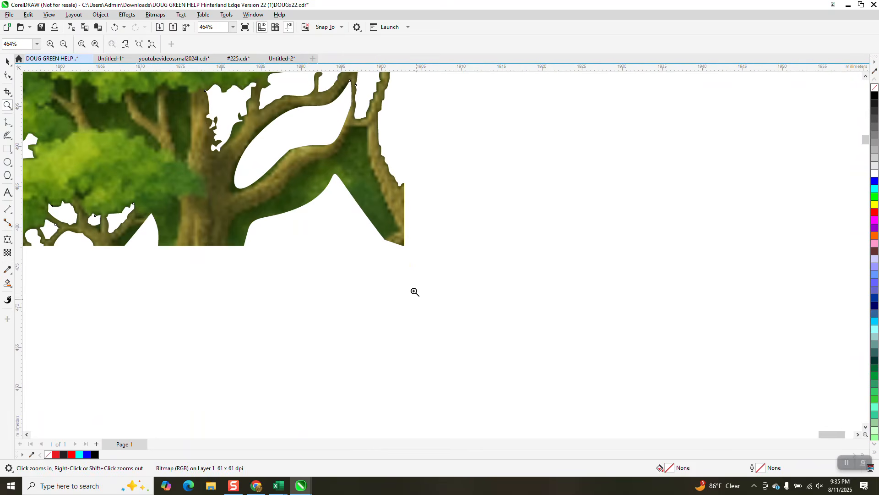
{"action": "left_click", "coordinate": [12, 128]}
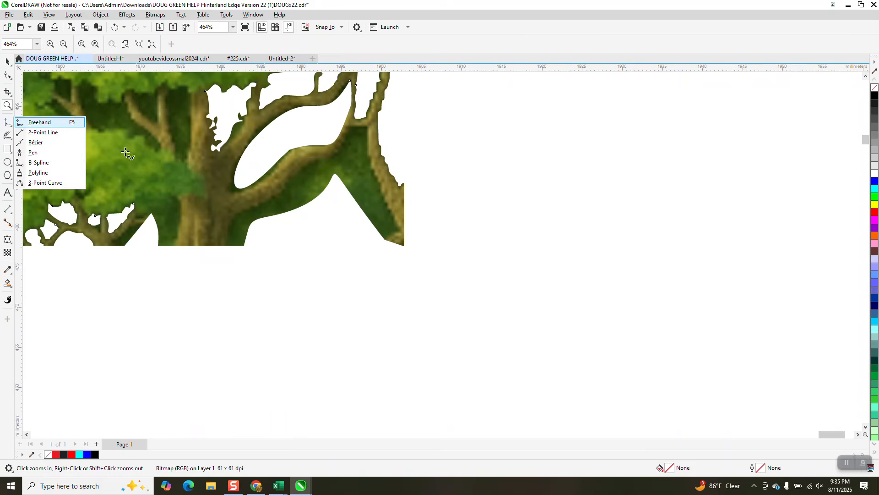
{"action": "left_click", "coordinate": [36, 122]}
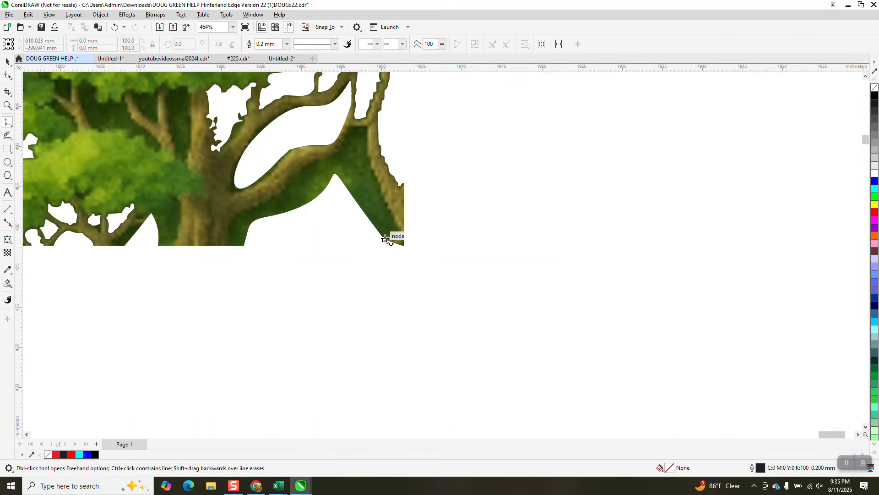
{"action": "mouse_move", "coordinate": [384, 239]}
{"action": "left_mouse_down"}
{"action": "mouse_move", "coordinate": [367, 128]}
{"action": "mouse_move", "coordinate": [354, 127]}
{"action": "mouse_move", "coordinate": [341, 152]}
{"action": "mouse_move", "coordinate": [229, 233]}
{"action": "mouse_move", "coordinate": [236, 271]}
{"action": "mouse_move", "coordinate": [272, 277]}
{"action": "mouse_move", "coordinate": [352, 273]}
{"action": "mouse_move", "coordinate": [385, 240]}
{"action": "left_mouse_up"}
{"action": "scroll", "coordinate": [334, 252], "scroll_direction": "down", "scroll_amount": 2}
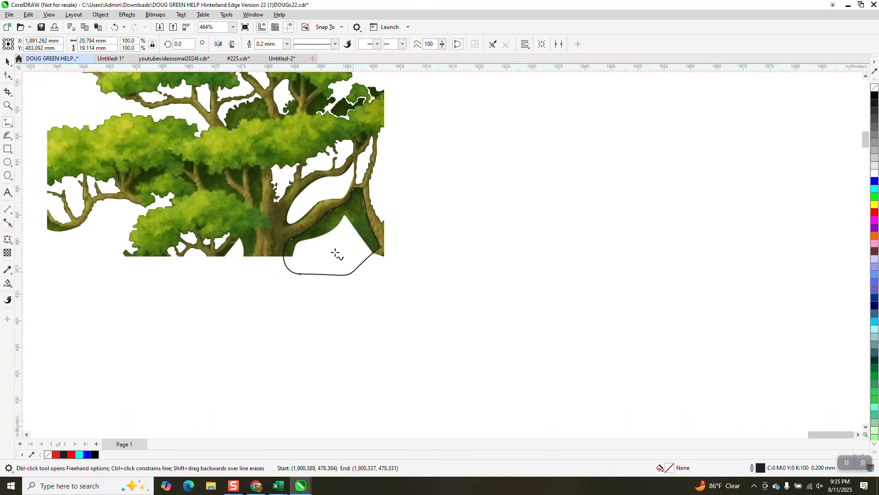
Step: Fill the new freehand shape with blue and trim it out of the tree bitmap
{"action": "left_click", "coordinate": [7, 63]}
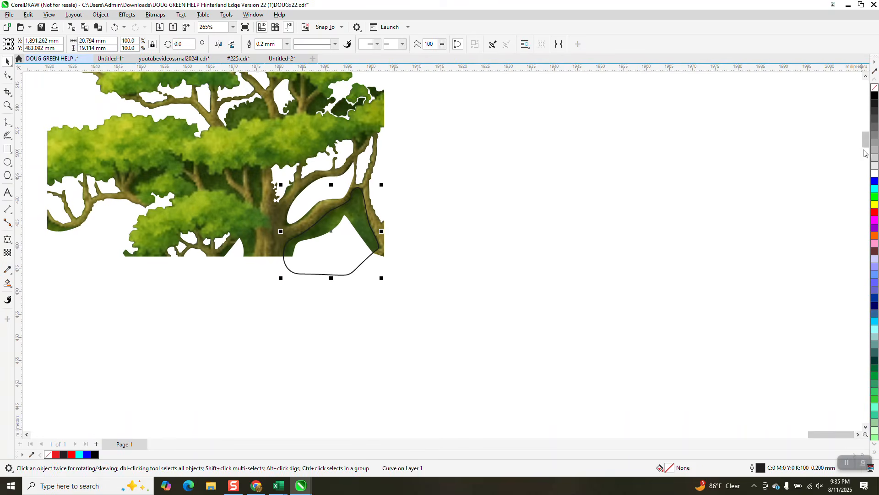
{"action": "left_click", "coordinate": [874, 185]}
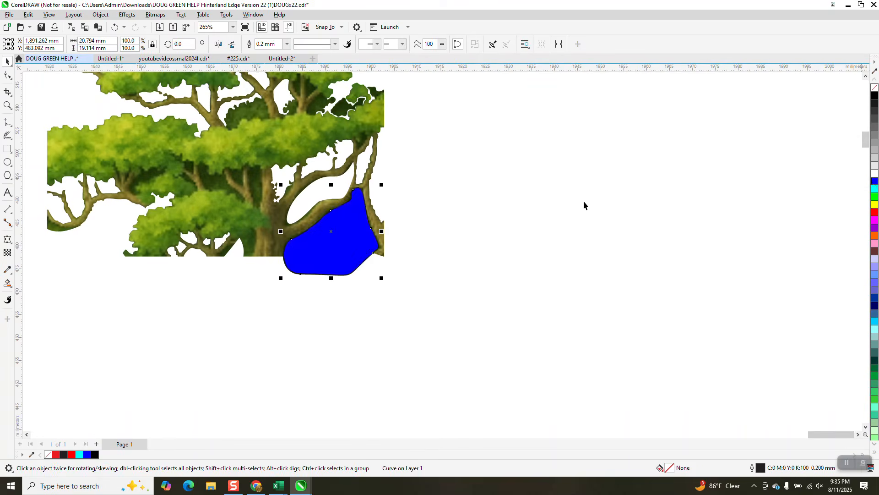
{"action": "scroll", "coordinate": [499, 236], "scroll_direction": "down", "scroll_amount": 2}
{"action": "left_click_drag", "start_coordinate": [262, 83], "coordinate": [534, 276]}
Step: Move the trimmed tree 80 mm right and delete the leftover blue shape
{"action": "left_click", "coordinate": [423, 153]}
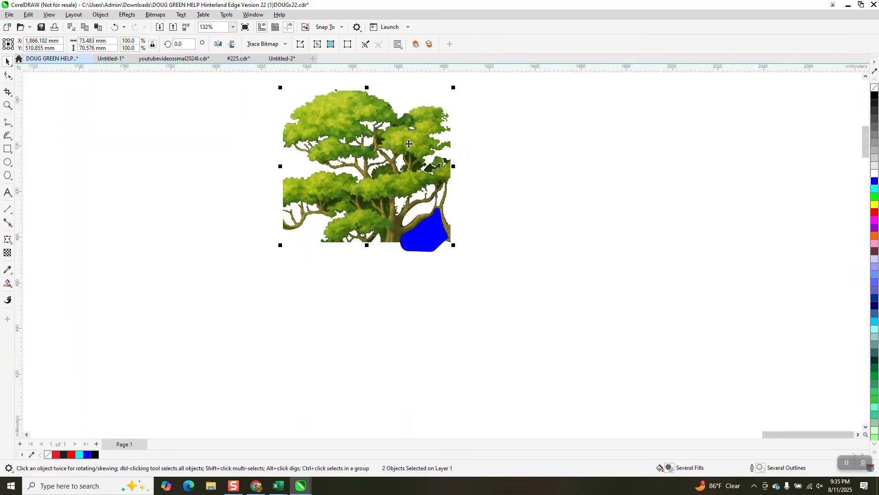
{"action": "key", "text": "Right"}
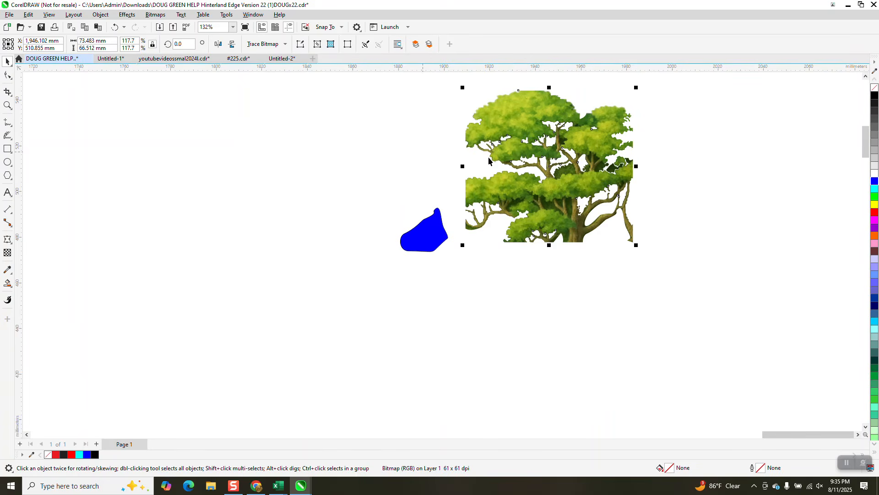
{"action": "left_click", "coordinate": [423, 245]}
{"action": "key", "text": "Delete"}
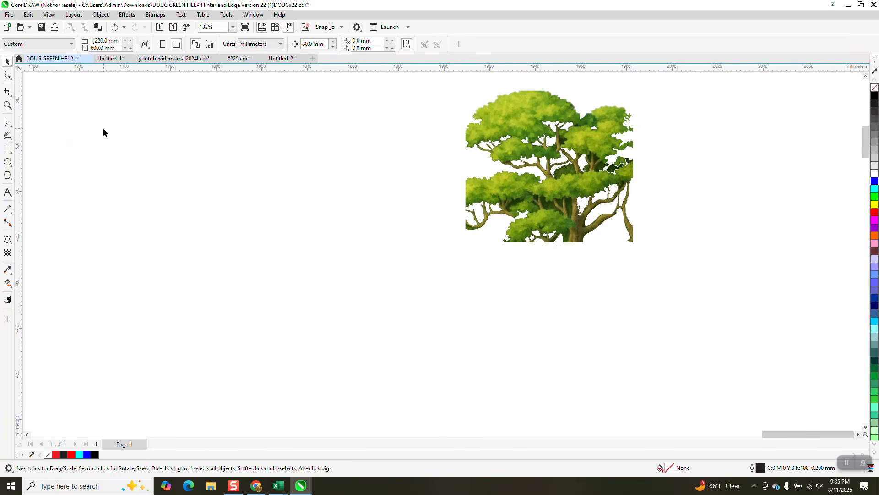
Step: Try to smooth the ragged right edge of the tree's upper-right foliage with the Smooth tool at a 5 mm nib size
{"action": "left_click", "coordinate": [11, 106]}
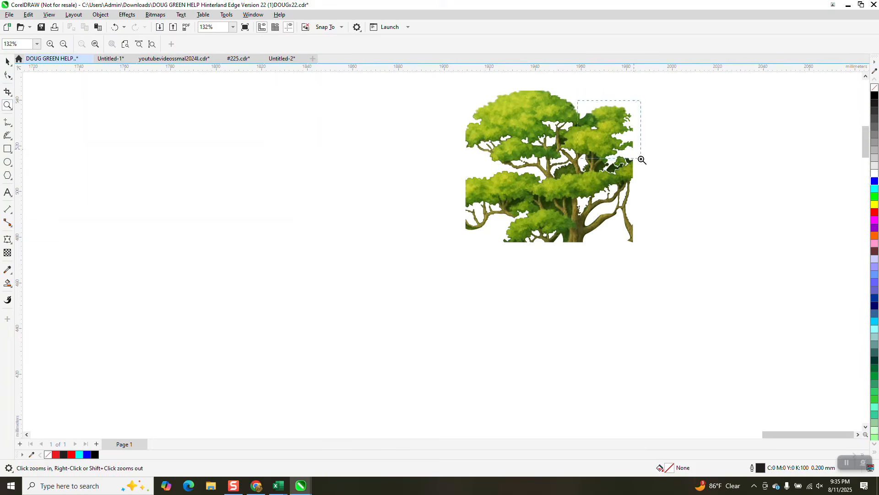
{"action": "left_click_drag", "start_coordinate": [578, 101], "coordinate": [642, 160]}
{"action": "scroll", "coordinate": [489, 193], "scroll_direction": "down", "scroll_amount": 2}
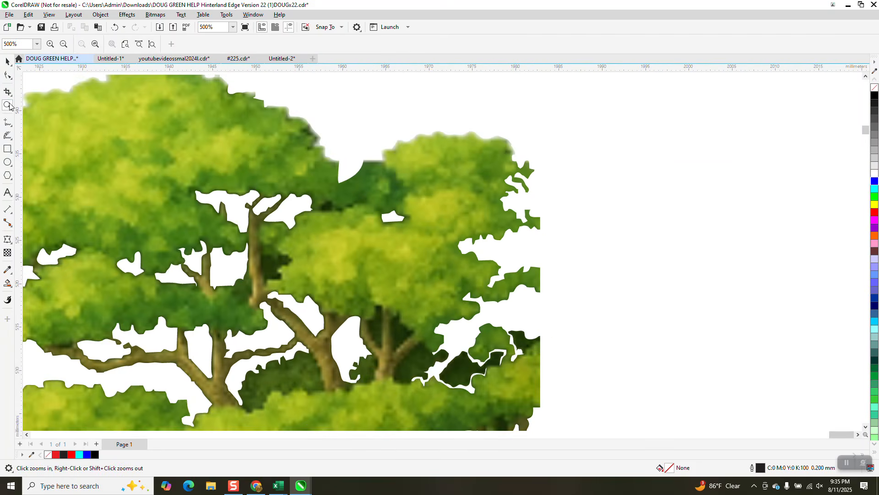
{"action": "left_click", "coordinate": [11, 78]}
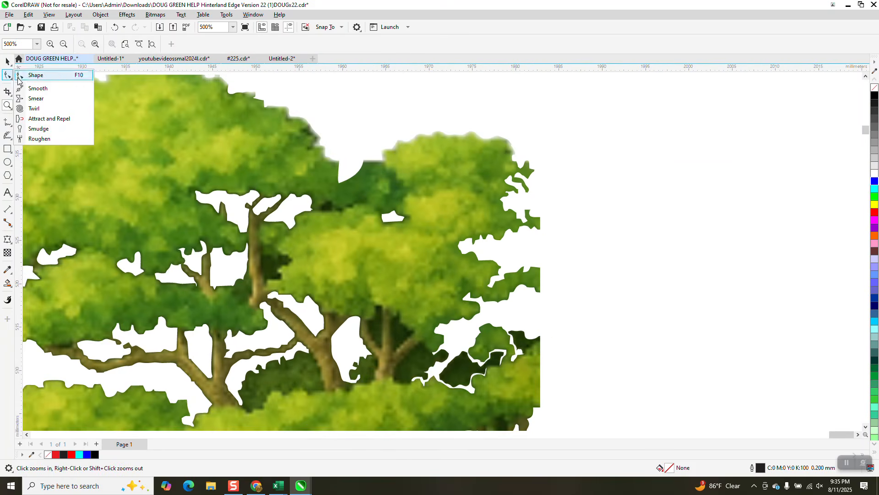
{"action": "left_click", "coordinate": [32, 85]}
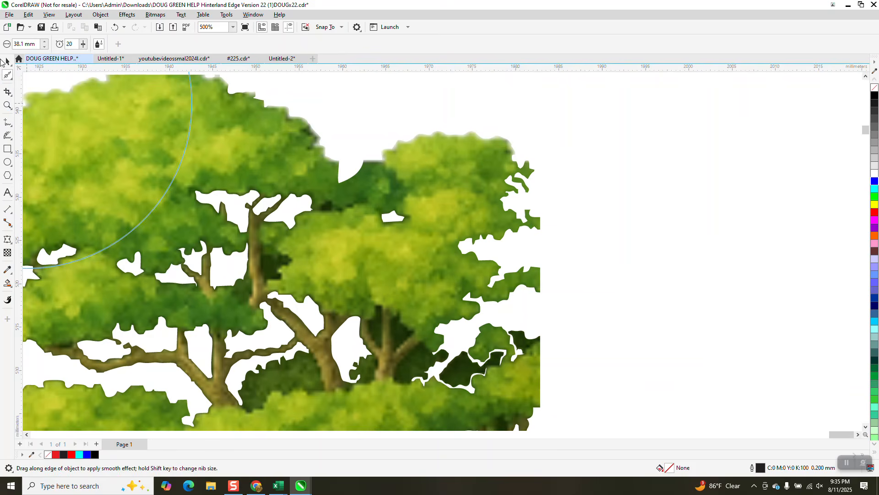
{"action": "left_click_drag", "start_coordinate": [36, 45], "coordinate": [1, 46]}
{"action": "type", "text": "5"}
{"action": "key", "text": "Return"}
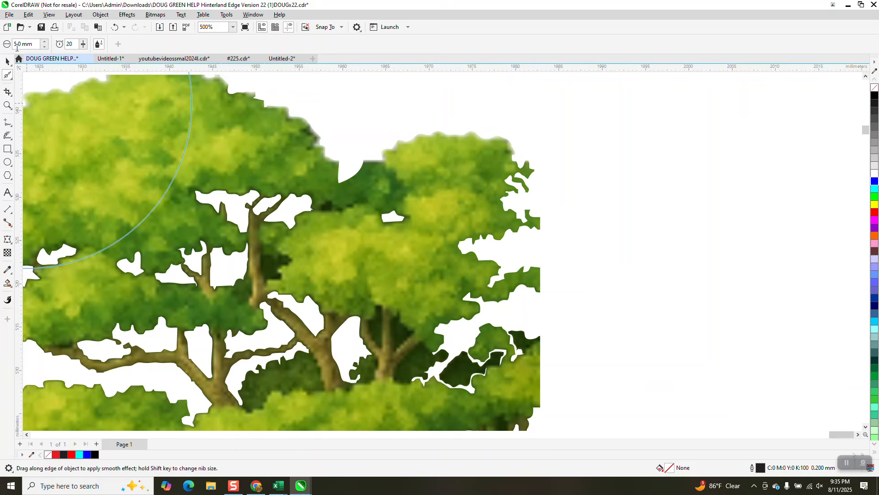
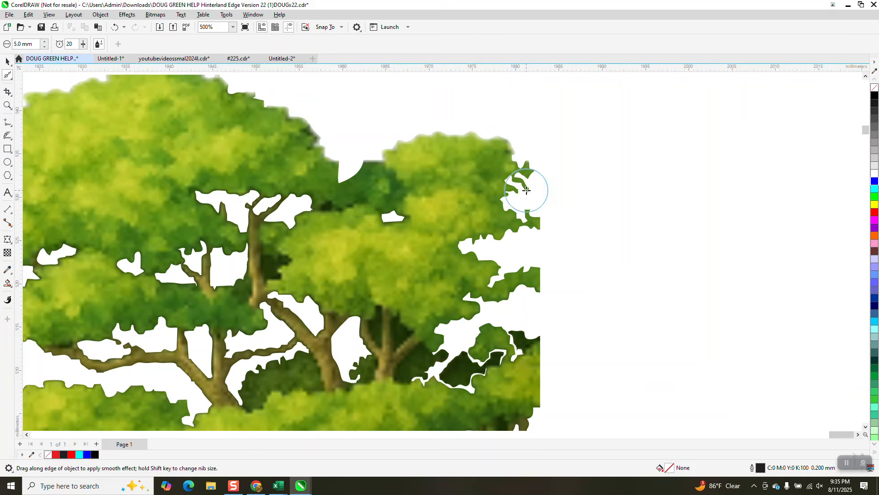
{"action": "mouse_move", "coordinate": [526, 190]}
{"action": "left_mouse_down"}
{"action": "mouse_move", "coordinate": [532, 164]}
{"action": "mouse_move", "coordinate": [500, 160]}
{"action": "left_mouse_up"}
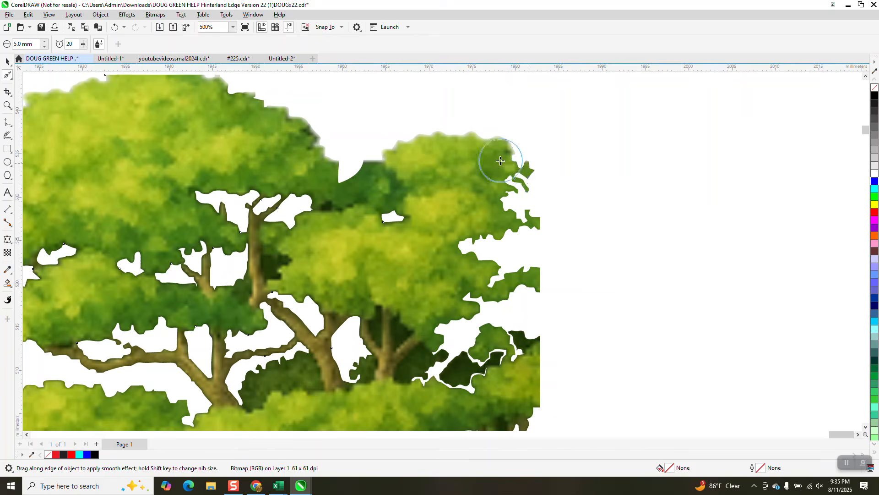
{"action": "scroll", "coordinate": [500, 160], "scroll_direction": "down", "scroll_amount": 8}
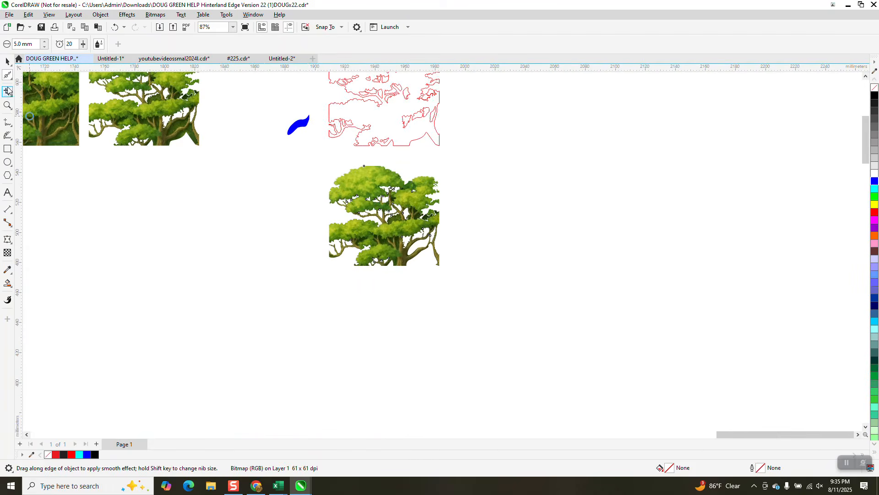
Step: Draw a rectangle about 116 by 89 mm around the trimmed colour tree
{"action": "left_click", "coordinate": [7, 61]}
{"action": "scroll", "coordinate": [376, 193], "scroll_direction": "down", "scroll_amount": 3}
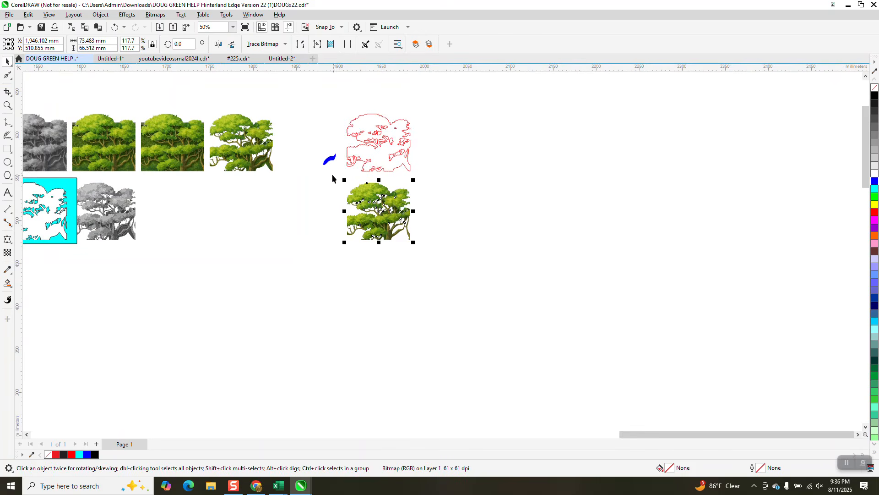
{"action": "left_click_drag", "start_coordinate": [332, 175], "coordinate": [402, 234]}
{"action": "left_click_drag", "start_coordinate": [444, 258], "coordinate": [442, 255]}
{"action": "left_click", "coordinate": [8, 148]}
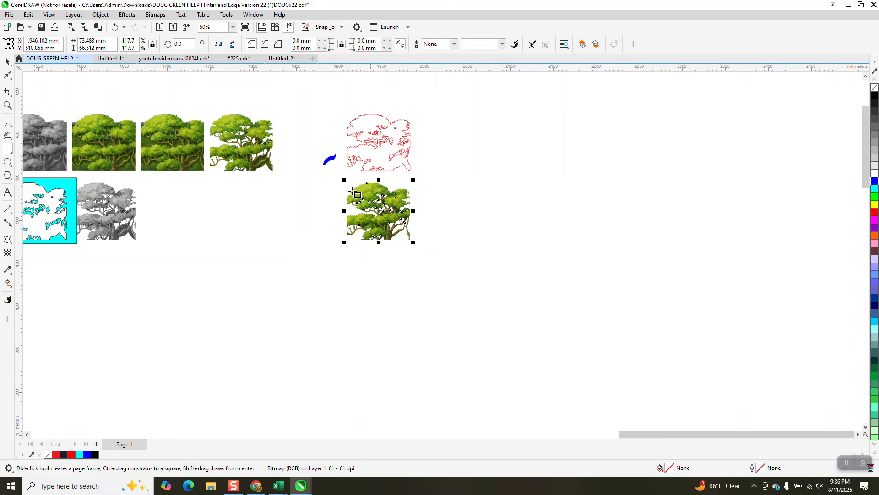
{"action": "left_click_drag", "start_coordinate": [331, 179], "coordinate": [432, 255]}
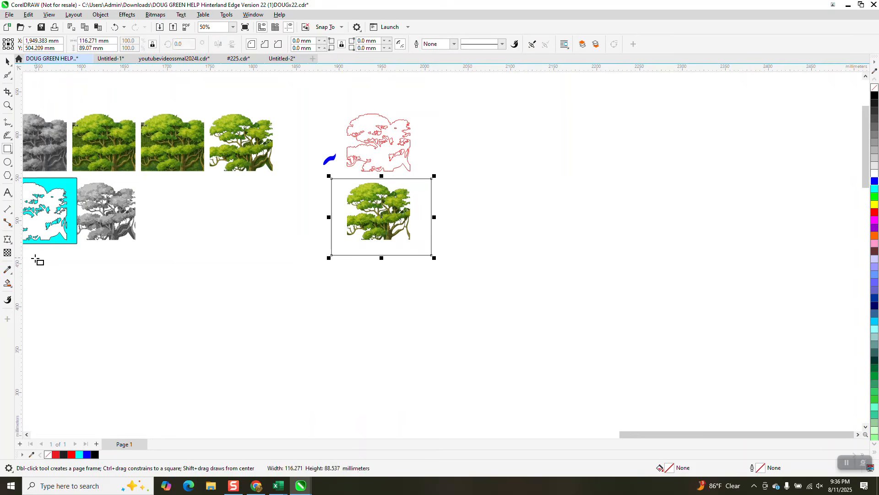
Step: Smart-fill the area between the rectangle and the tree with blue and move the resulting shape 80 mm right
{"action": "left_click", "coordinate": [8, 283]}
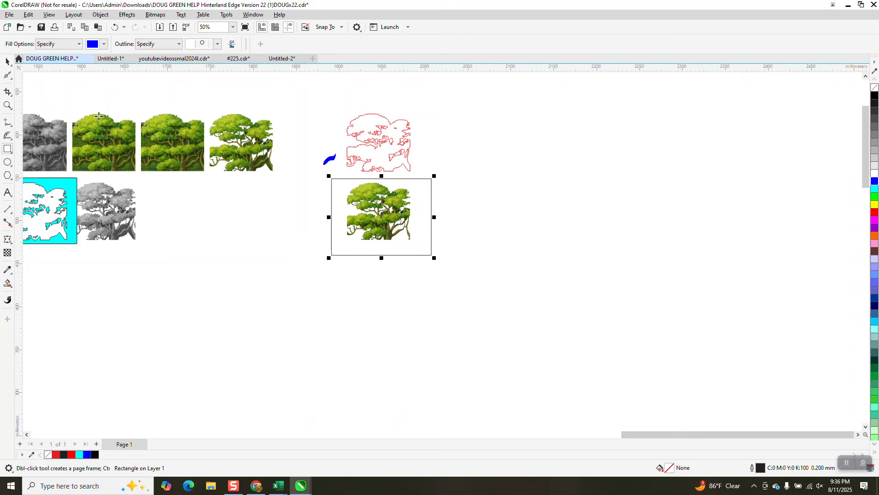
{"action": "left_click", "coordinate": [417, 187]}
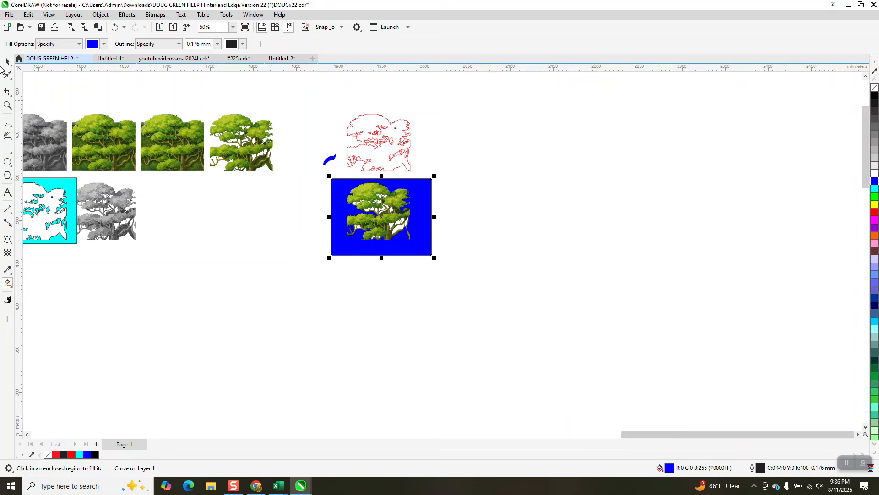
{"action": "key", "text": "Right"}
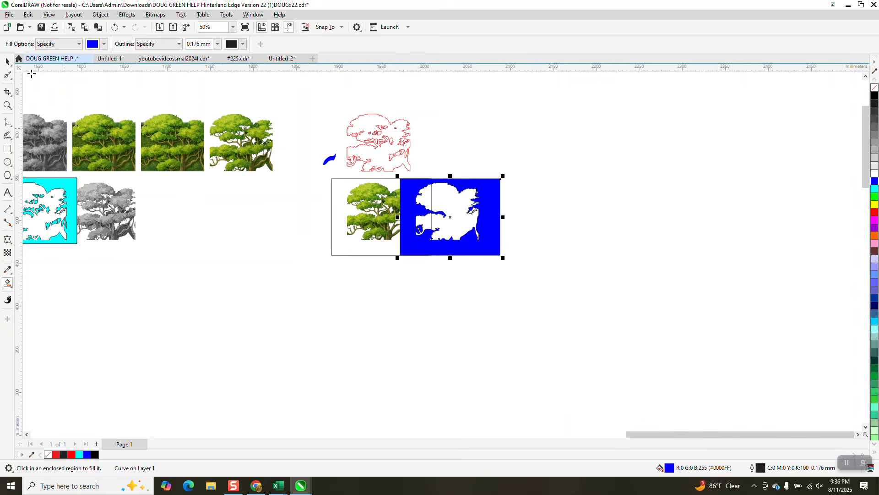
Step: Move the rectangle together with the colour tree into empty space, about 92 mm left and 112 mm down
{"action": "left_click", "coordinate": [7, 61]}
{"action": "left_click", "coordinate": [369, 200]}
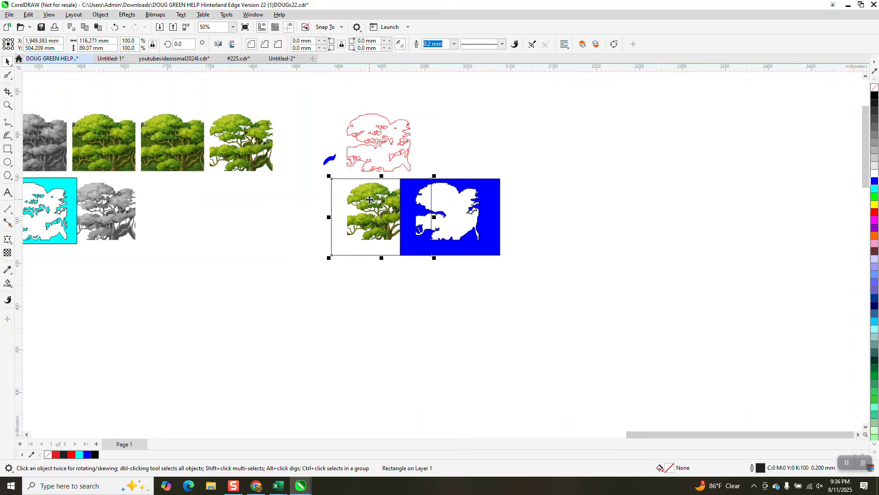
{"action": "mouse_move", "coordinate": [369, 200]}
{"action": "left_mouse_down"}
{"action": "mouse_move", "coordinate": [290, 296]}
{"action": "mouse_move", "coordinate": [372, 213]}
{"action": "mouse_move", "coordinate": [302, 232]}
{"action": "mouse_move", "coordinate": [315, 270]}
{"action": "mouse_move", "coordinate": [313, 311]}
{"action": "left_mouse_up"}
{"action": "key", "text": "Escape"}
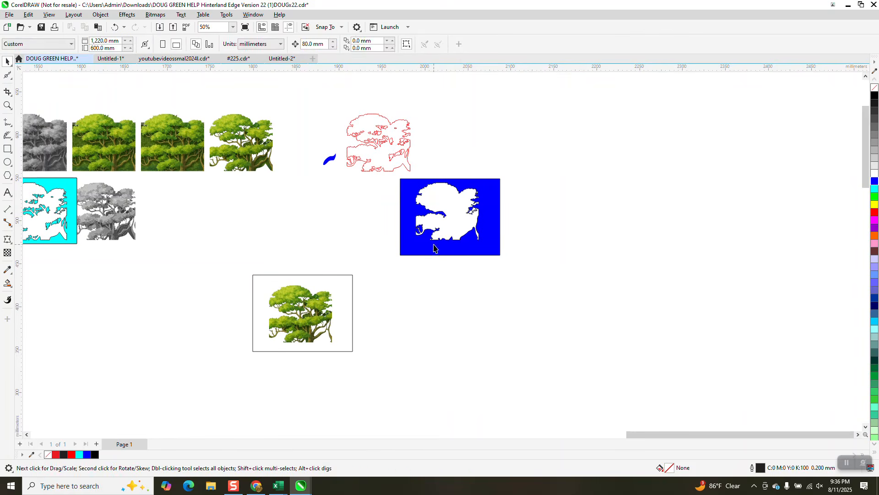
Step: Delete the large blue background shape, the red tree outline and the small leftover blue shape
{"action": "left_click_drag", "start_coordinate": [434, 248], "coordinate": [501, 248]}
{"action": "key", "text": "Delete"}
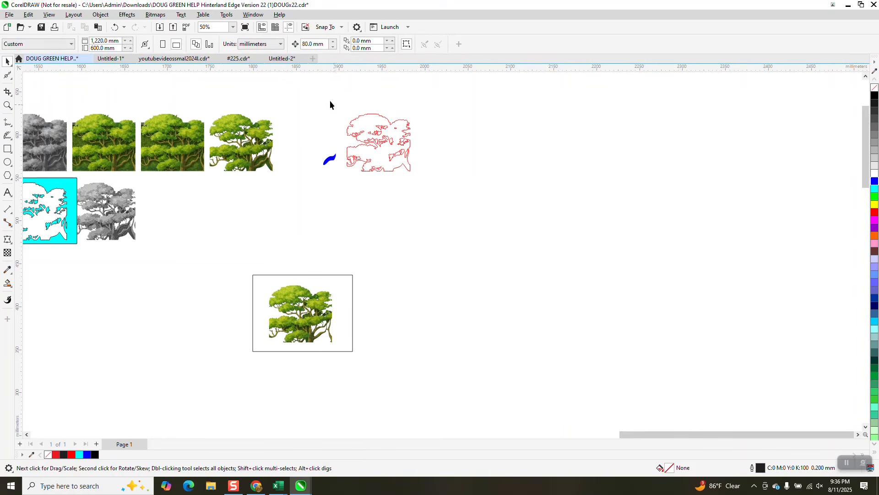
{"action": "left_click_drag", "start_coordinate": [432, 205], "coordinate": [431, 206]}
{"action": "key", "text": "Delete"}
{"action": "scroll", "coordinate": [268, 212], "scroll_direction": "down", "scroll_amount": 1}
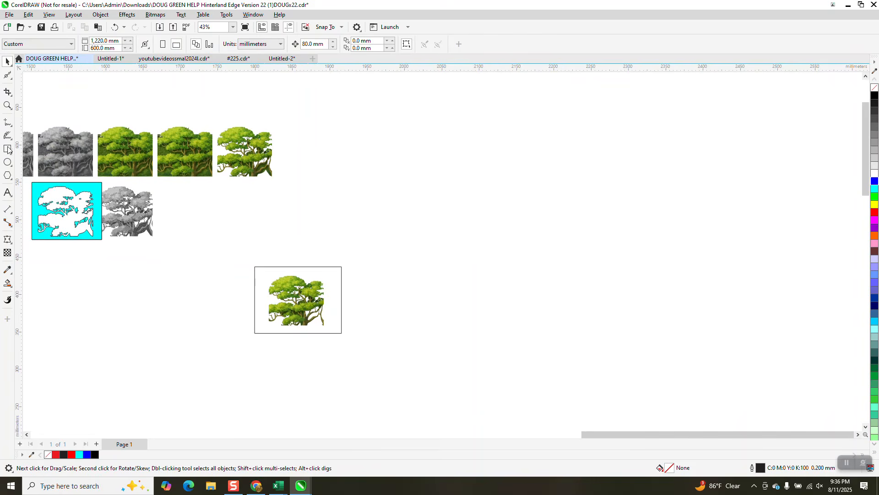
Step: Smart-fill the area around the tree inside the relocated rectangle with blue
{"action": "left_click", "coordinate": [7, 105]}
{"action": "left_click_drag", "start_coordinate": [231, 247], "coordinate": [444, 363]}
{"action": "left_click", "coordinate": [8, 284]}
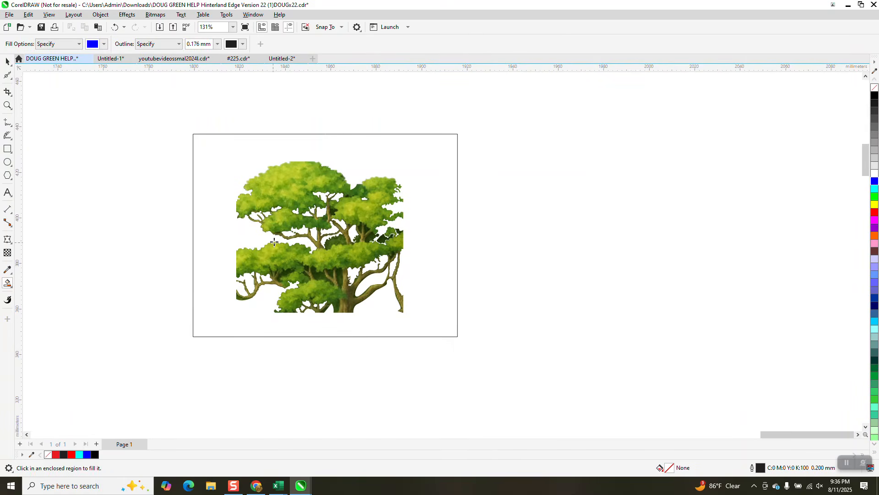
{"action": "left_click", "coordinate": [256, 233]}
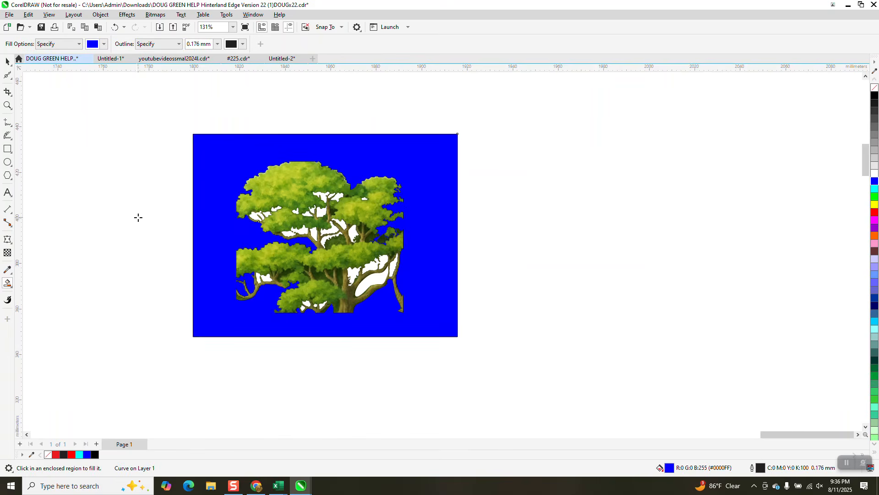
Step: Smart-fill the white gaps among the small branches in the tree's upper-left canopy with blue
{"action": "left_click", "coordinate": [8, 105]}
{"action": "left_click_drag", "start_coordinate": [224, 158], "coordinate": [426, 323]}
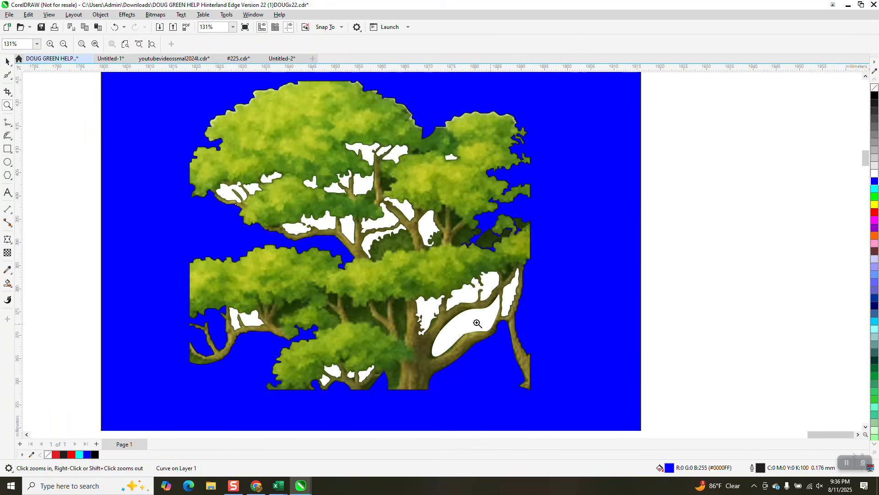
{"action": "left_click", "coordinate": [7, 62]}
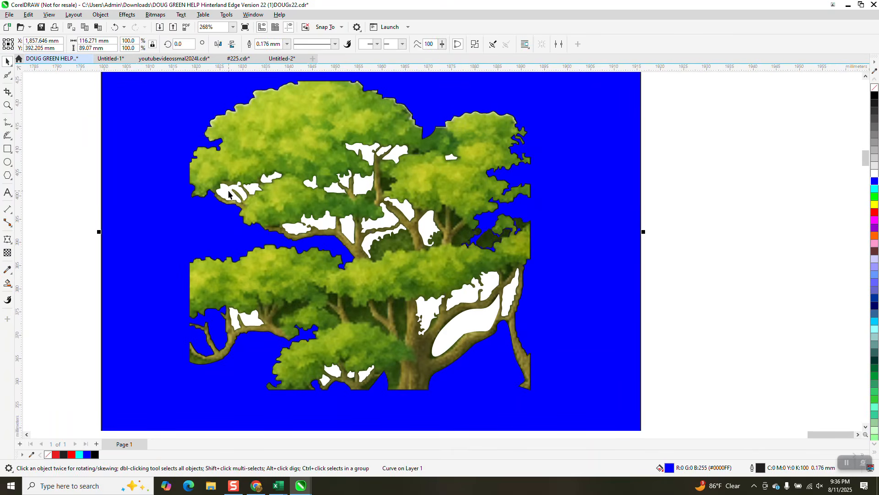
{"action": "left_click", "coordinate": [224, 192]}
{"action": "left_click", "coordinate": [7, 283]}
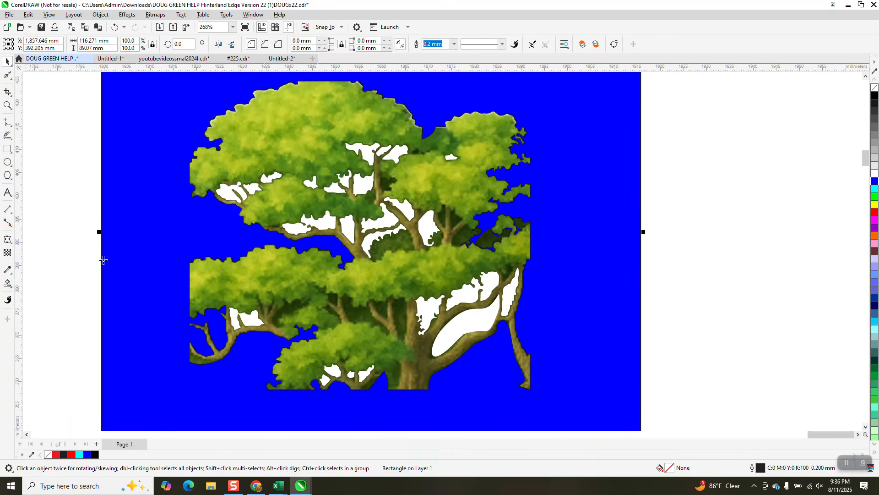
{"action": "left_click", "coordinate": [227, 201]}
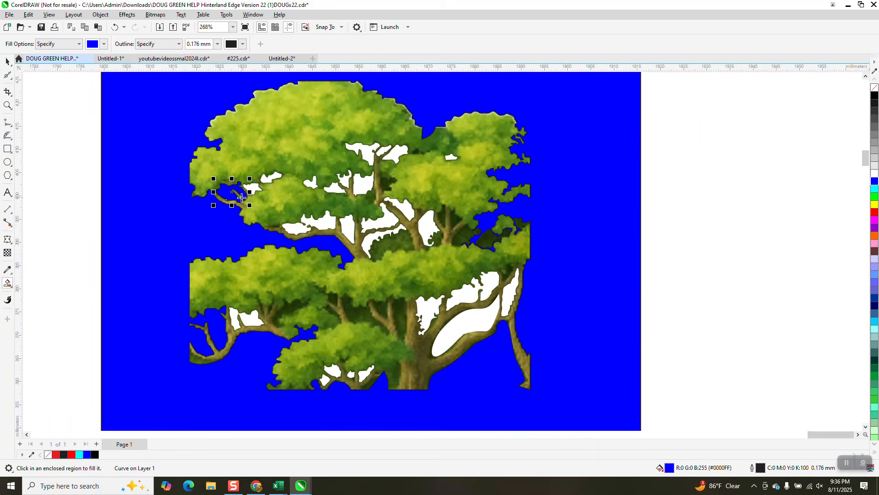
{"action": "left_click", "coordinate": [282, 176]}
{"action": "left_click", "coordinate": [310, 183]}
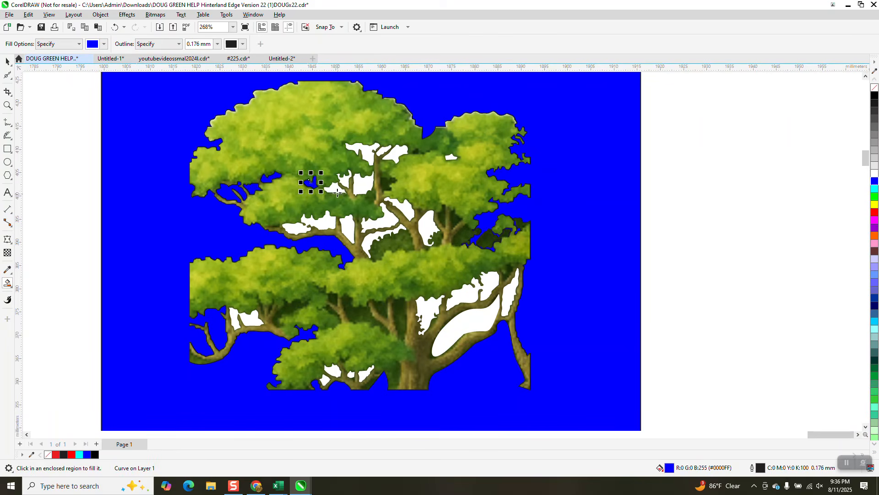
Step: Fill the remaining white gaps in the upper-centre canopy and the small one under the upper-right foliage with blue
{"action": "left_click", "coordinate": [345, 184]}
{"action": "left_click", "coordinate": [369, 185]}
{"action": "left_click", "coordinate": [366, 154]}
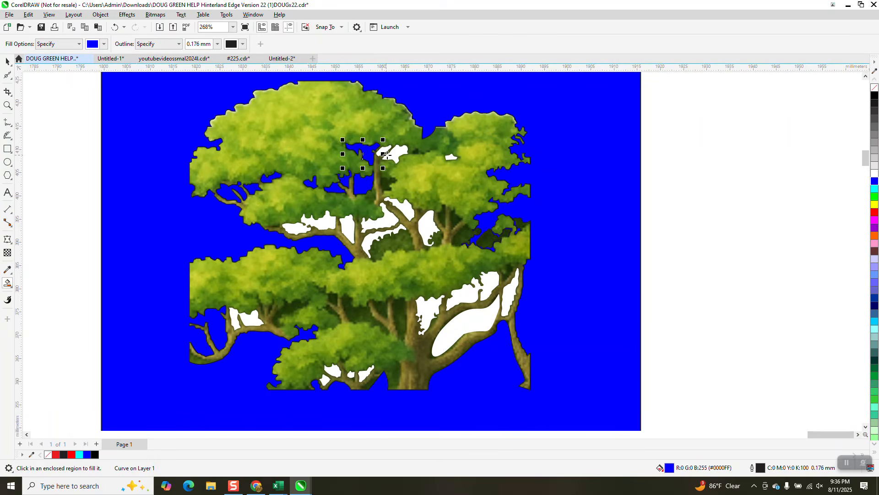
{"action": "left_click", "coordinate": [389, 155]}
{"action": "left_click", "coordinate": [383, 150]}
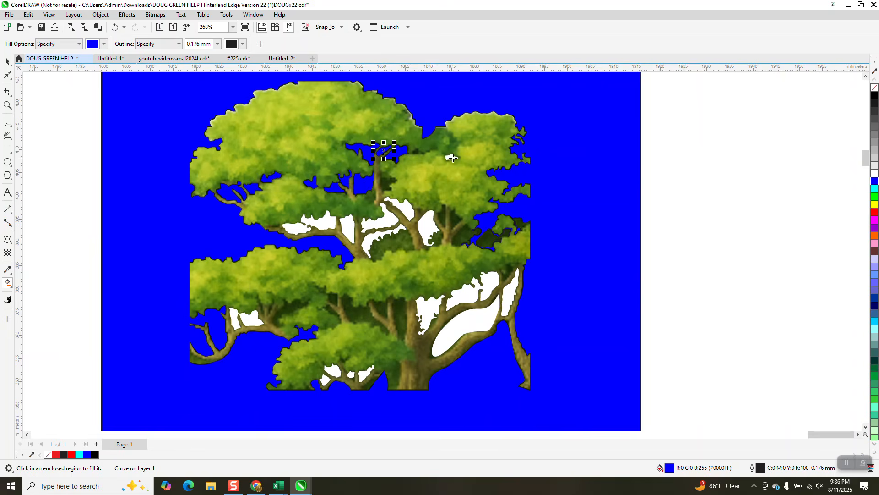
{"action": "left_click", "coordinate": [453, 158]}
Step: Fill the white gaps between the large lower-right branches and the trunk with blue
{"action": "left_click", "coordinate": [510, 295]}
{"action": "left_click", "coordinate": [479, 317]}
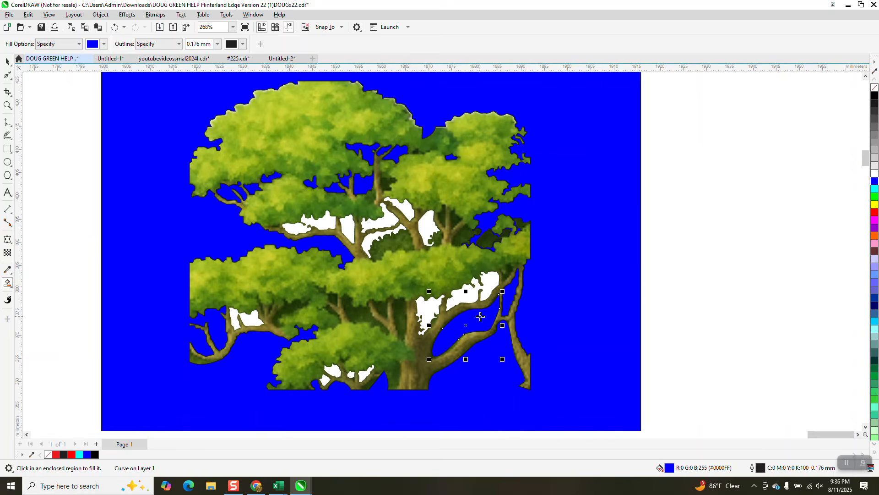
{"action": "left_click", "coordinate": [467, 295]}
{"action": "left_click", "coordinate": [435, 303]}
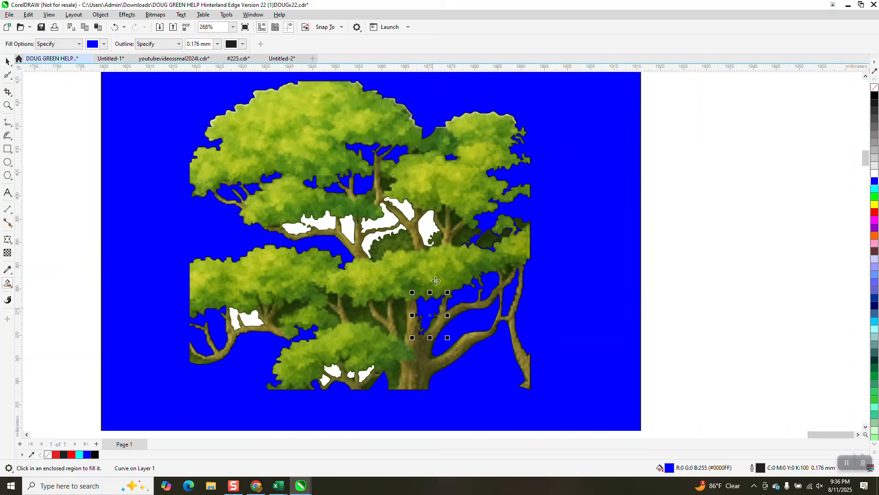
Step: Fill the white gaps between the branches across the middle of the tree with blue
{"action": "left_click", "coordinate": [429, 228]}
{"action": "left_click", "coordinate": [400, 207]}
{"action": "left_click", "coordinate": [380, 220]}
{"action": "left_click", "coordinate": [364, 247]}
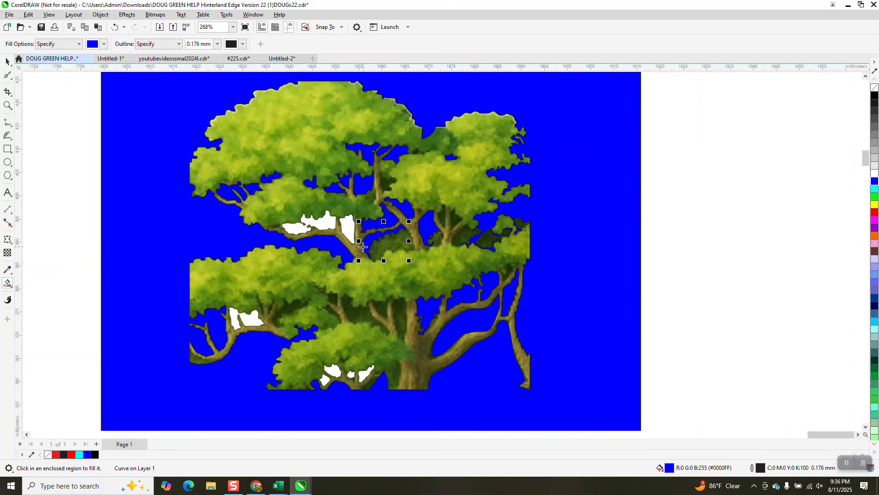
{"action": "left_click", "coordinate": [350, 229]}
{"action": "left_click", "coordinate": [309, 231]}
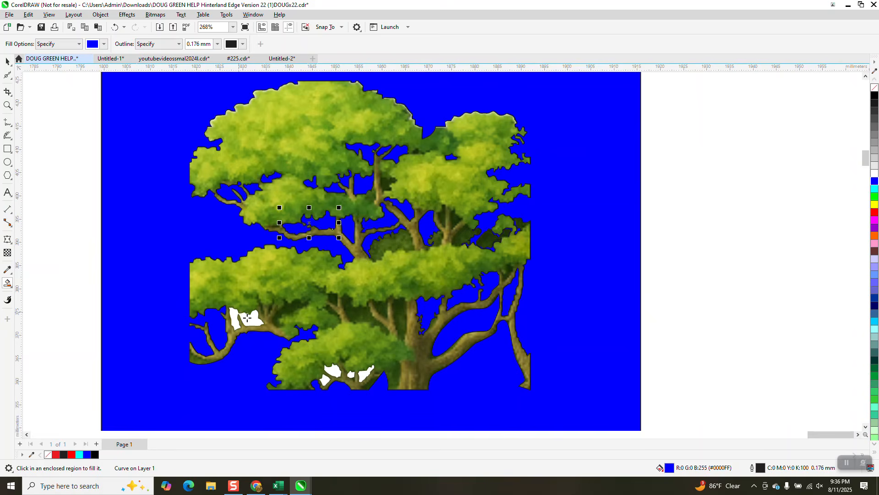
Step: Fill the white gaps in the lower-left branches and under the bottom foliage left of the trunk with blue
{"action": "left_click", "coordinate": [246, 321]}
{"action": "left_click", "coordinate": [333, 371]}
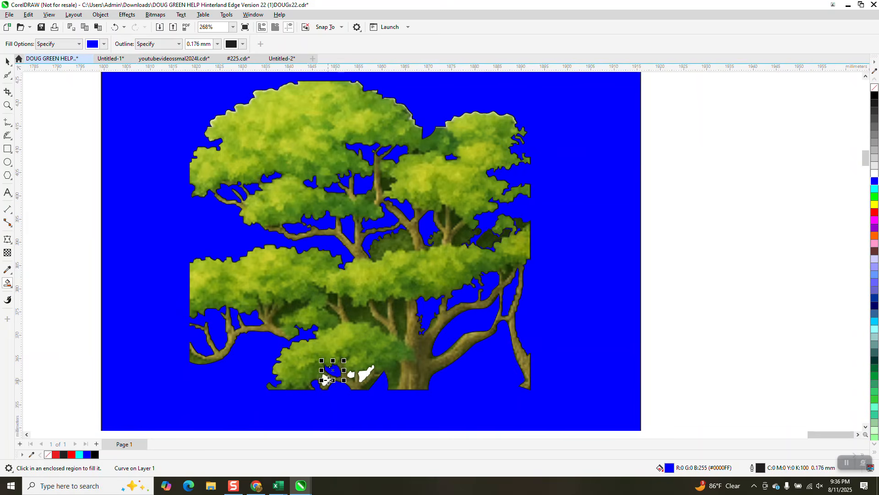
{"action": "left_click", "coordinate": [324, 380]}
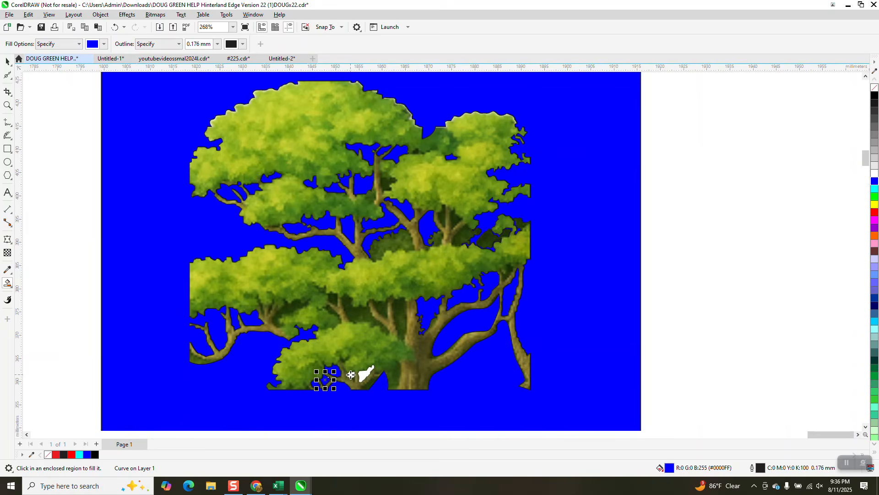
{"action": "left_click", "coordinate": [363, 373]}
Step: Move the empty frame rectangle and the colour tree bitmap to the right, clear of the blue-filled shapes
{"action": "scroll", "coordinate": [363, 373], "scroll_direction": "down", "scroll_amount": 2}
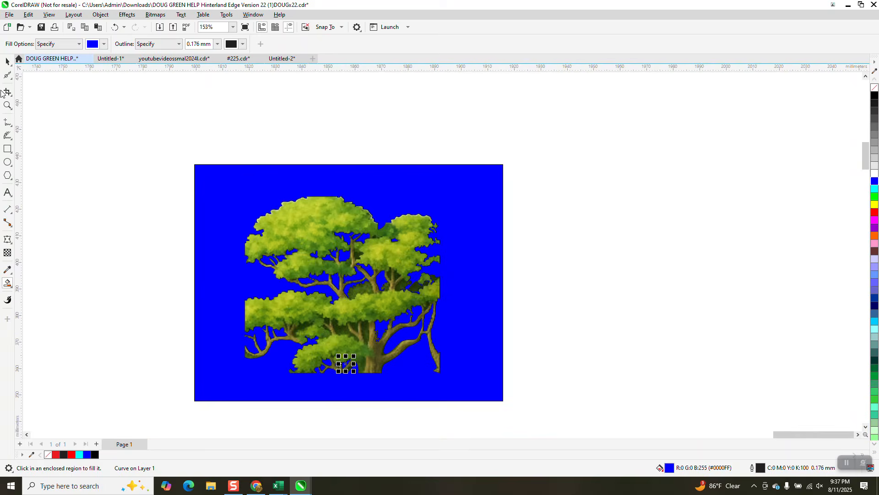
{"action": "left_click", "coordinate": [328, 213]}
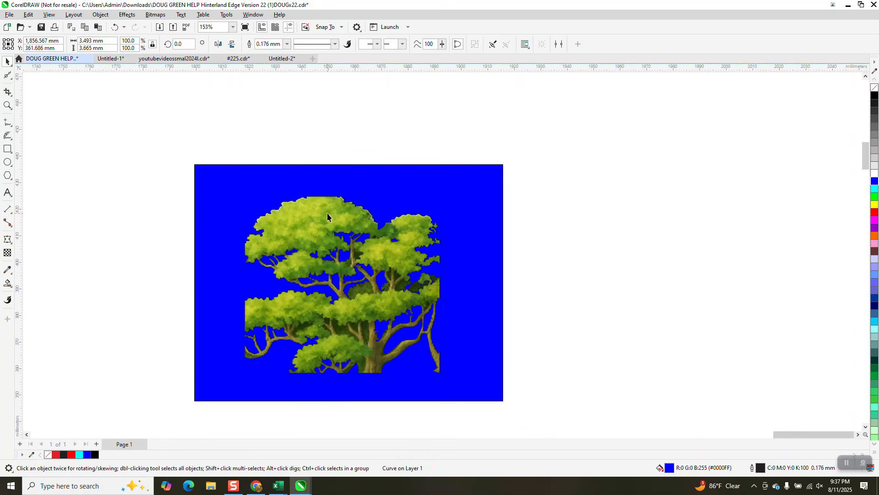
{"action": "key", "text": "Right"}
{"action": "key", "text": "Right"}
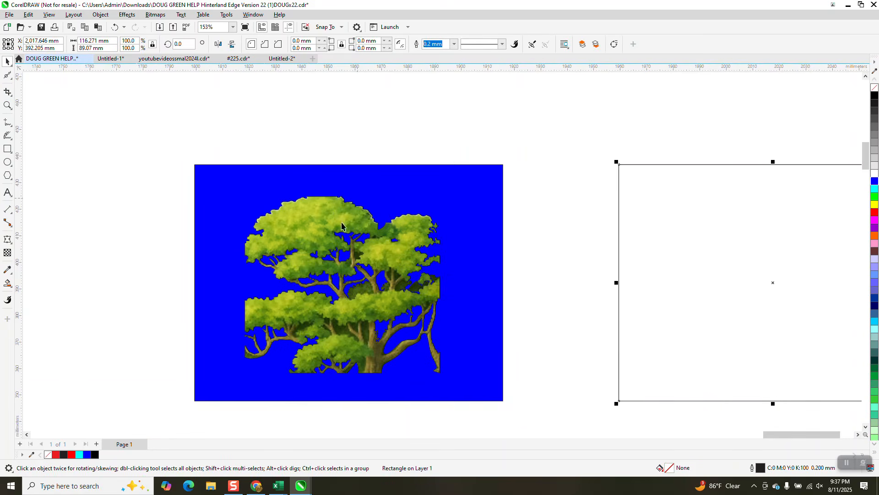
{"action": "left_click", "coordinate": [329, 232]}
{"action": "key", "text": "Right"}
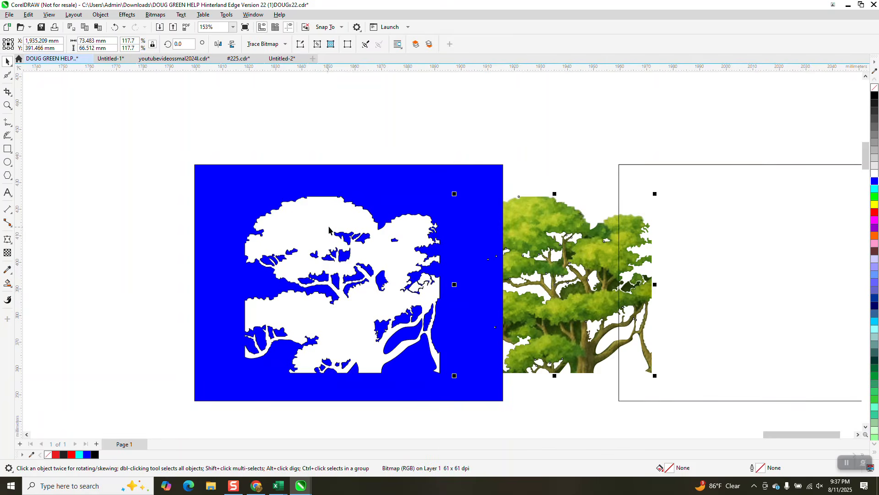
{"action": "key", "text": "Right"}
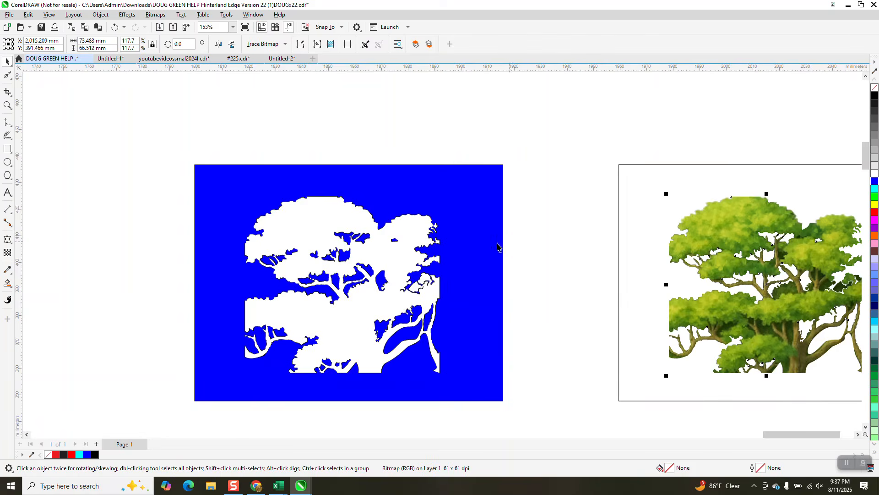
Step: Fill the white tree silhouette inside the blue area with green using Smart Fill
{"action": "left_click", "coordinate": [11, 287]}
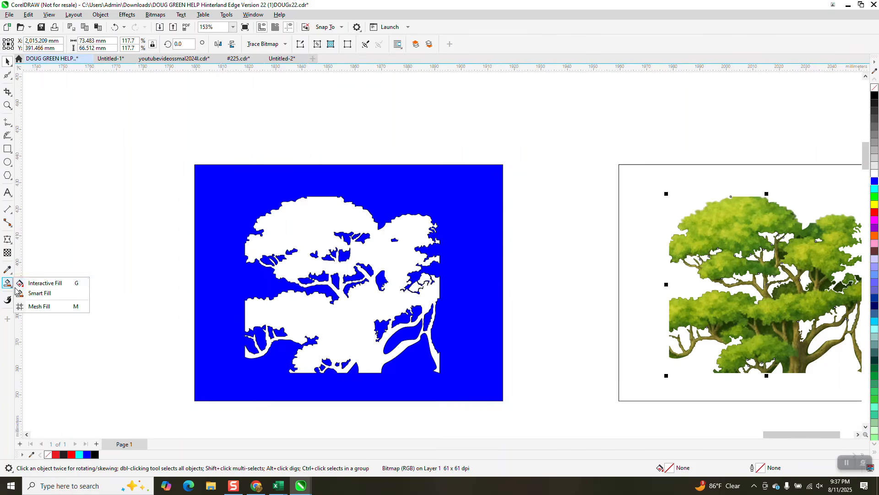
{"action": "left_click", "coordinate": [44, 293]}
{"action": "left_click", "coordinate": [104, 43]}
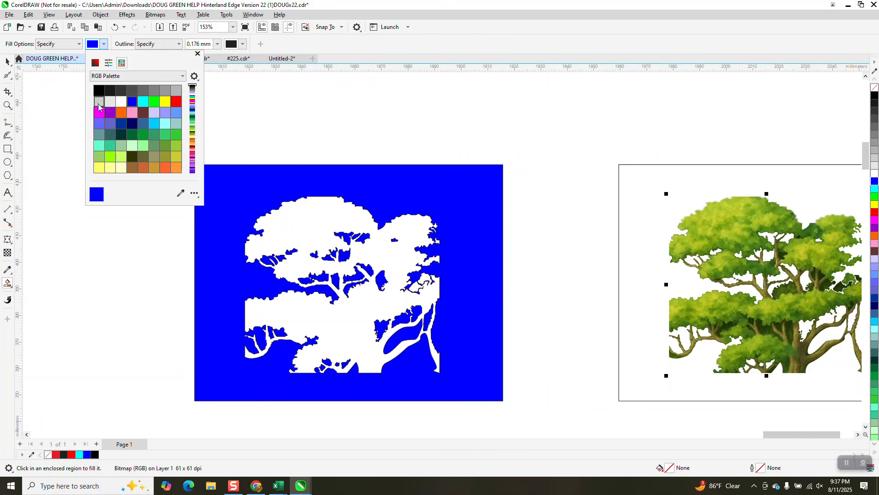
{"action": "left_click", "coordinate": [154, 101]}
{"action": "left_click", "coordinate": [314, 215]}
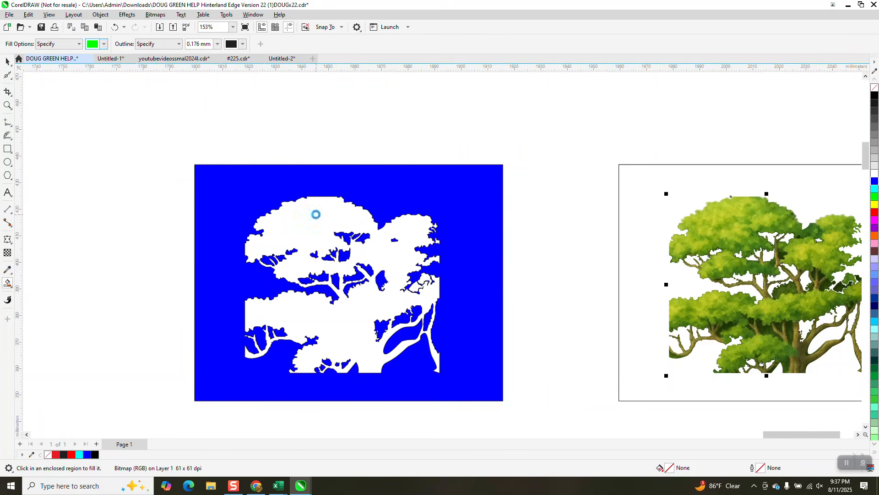
Step: Move the green tree silhouette to the right of the colour tree and give it no fill and a red outline
{"action": "scroll", "coordinate": [314, 214], "scroll_direction": "down", "scroll_amount": 2}
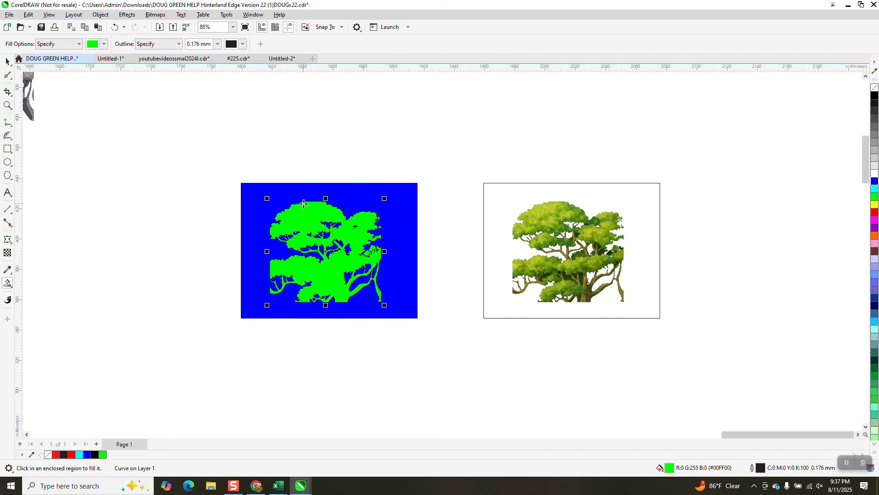
{"action": "key", "text": "Right"}
{"action": "key", "text": "Right"}
{"action": "key", "text": "Right"}
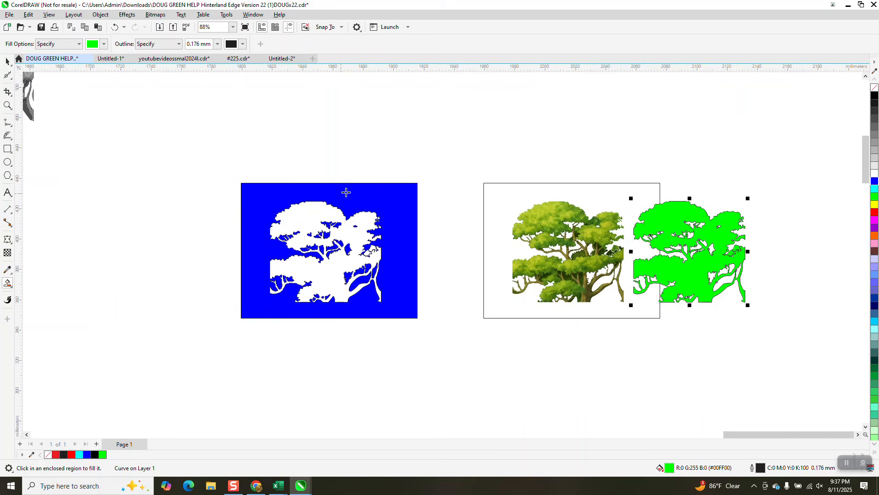
{"action": "left_click", "coordinate": [876, 91]}
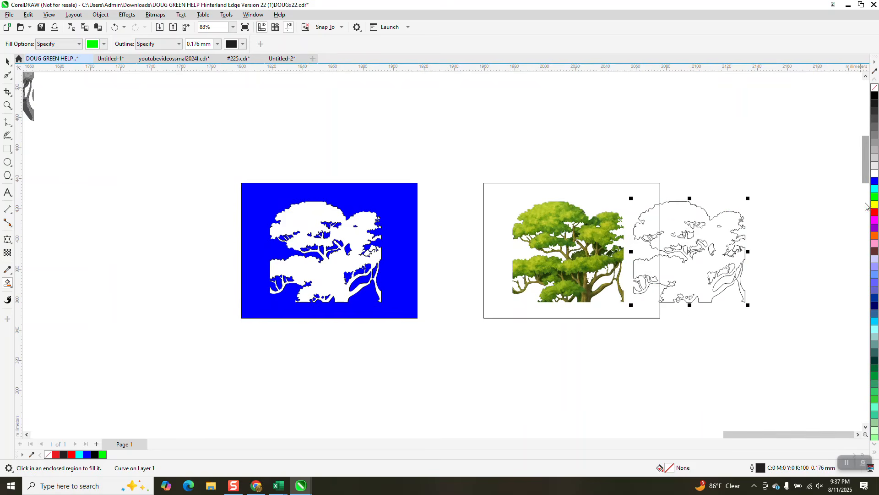
{"action": "right_click", "coordinate": [875, 212]}
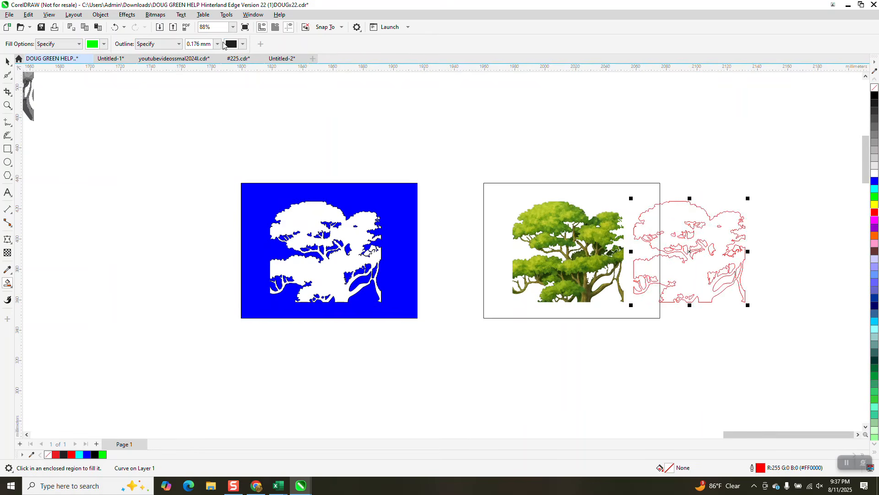
{"action": "left_click", "coordinate": [218, 44]}
{"action": "left_click", "coordinate": [207, 64]}
Step: Smooth the jagged contours of the foliage gap near the tree's right edge using the Smooth tool with a 5.0 mm nib
{"action": "left_click", "coordinate": [7, 106]}
{"action": "left_click_drag", "start_coordinate": [712, 238], "coordinate": [786, 319]}
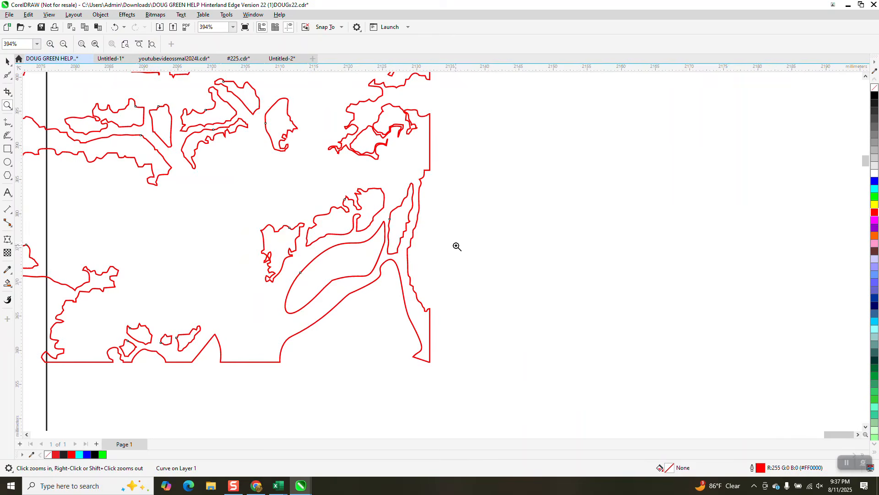
{"action": "scroll", "coordinate": [451, 239], "scroll_direction": "down", "scroll_amount": 1}
{"action": "left_click_drag", "start_coordinate": [387, 149], "coordinate": [518, 220]}
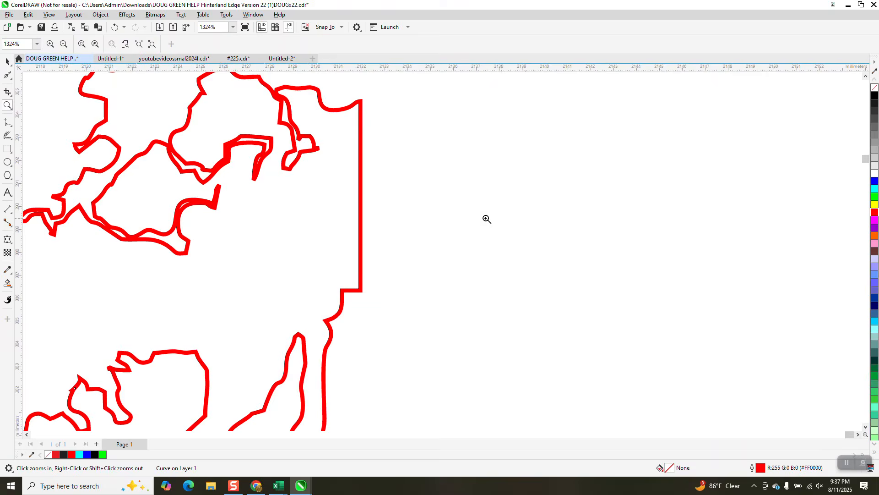
{"action": "scroll", "coordinate": [380, 213], "scroll_direction": "down", "scroll_amount": 1}
{"action": "scroll", "coordinate": [270, 203], "scroll_direction": "down", "scroll_amount": 3}
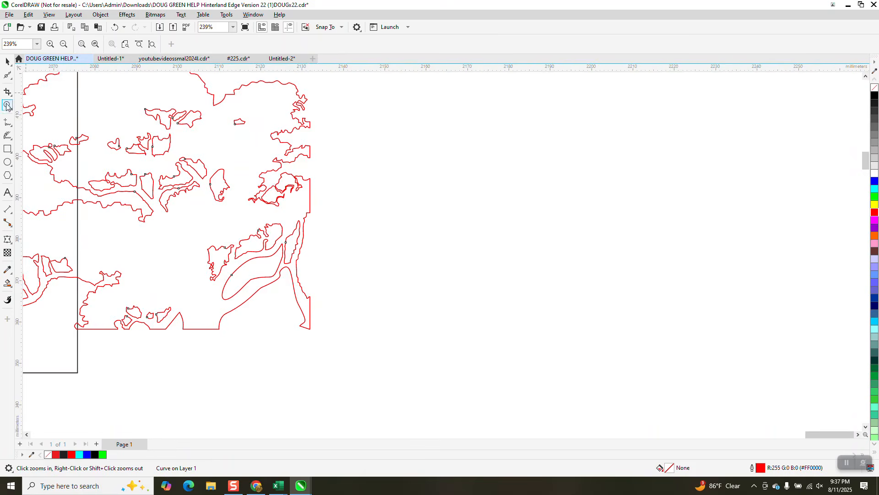
{"action": "left_click_drag", "start_coordinate": [327, 210], "coordinate": [327, 211]}
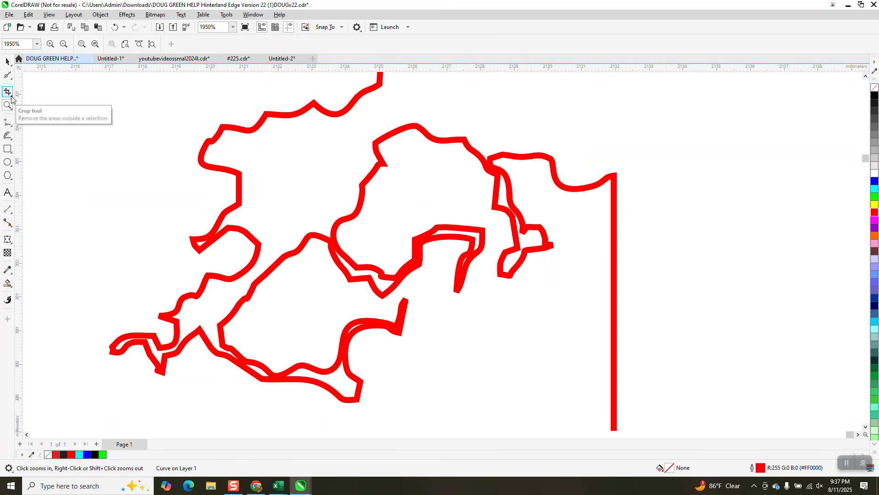
{"action": "left_click", "coordinate": [8, 75]}
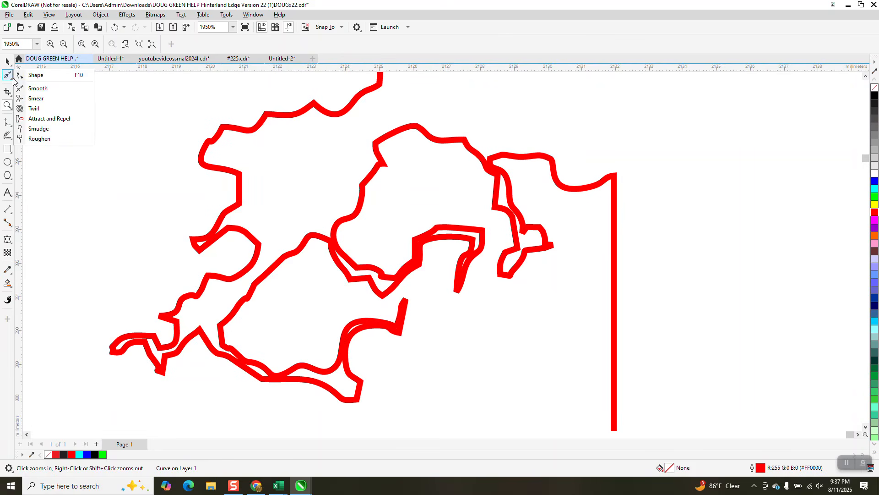
{"action": "left_click", "coordinate": [37, 88]}
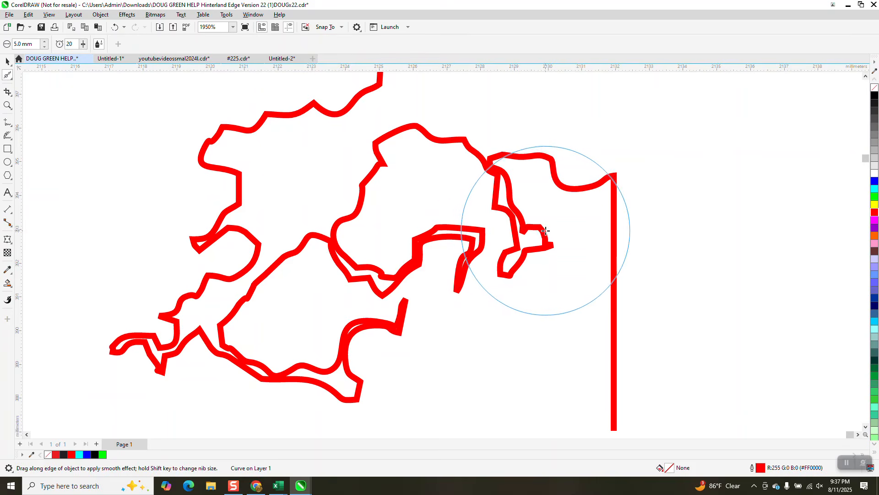
{"action": "mouse_move", "coordinate": [546, 231]}
{"action": "left_mouse_down"}
{"action": "mouse_move", "coordinate": [516, 197]}
{"action": "mouse_move", "coordinate": [492, 232]}
{"action": "mouse_move", "coordinate": [443, 242]}
{"action": "mouse_move", "coordinate": [419, 260]}
{"action": "mouse_move", "coordinate": [374, 268]}
{"action": "mouse_move", "coordinate": [354, 253]}
{"action": "mouse_move", "coordinate": [381, 186]}
{"action": "mouse_move", "coordinate": [378, 170]}
{"action": "mouse_move", "coordinate": [484, 156]}
{"action": "left_mouse_up"}
Step: Smooth the rest of the right-hand foliage gaps and the branch gaps in the middle of the tree
{"action": "scroll", "coordinate": [484, 157], "scroll_direction": "down", "scroll_amount": 2}
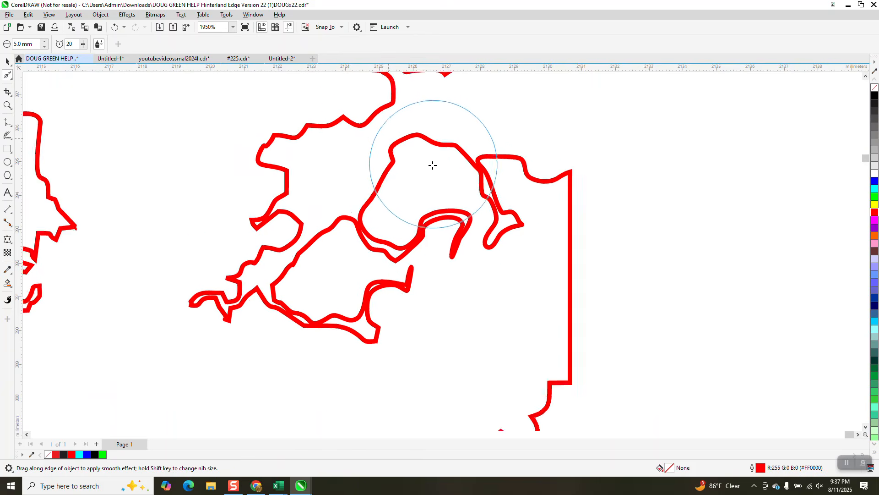
{"action": "mouse_move", "coordinate": [393, 128]}
{"action": "left_mouse_down"}
{"action": "mouse_move", "coordinate": [300, 138]}
{"action": "mouse_move", "coordinate": [272, 155]}
{"action": "mouse_move", "coordinate": [295, 175]}
{"action": "mouse_move", "coordinate": [247, 270]}
{"action": "mouse_move", "coordinate": [262, 290]}
{"action": "left_mouse_up"}
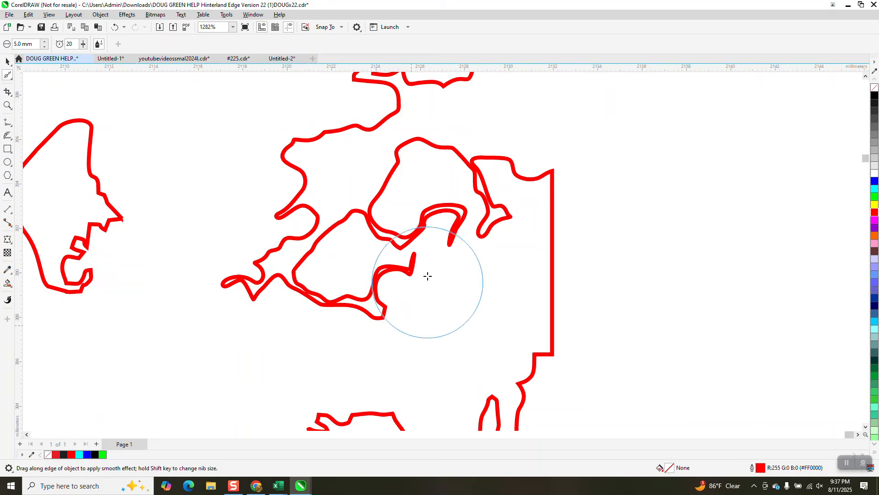
{"action": "scroll", "coordinate": [426, 275], "scroll_direction": "down", "scroll_amount": 3}
{"action": "mouse_move", "coordinate": [236, 249]}
{"action": "left_mouse_down"}
{"action": "mouse_move", "coordinate": [226, 185]}
{"action": "mouse_move", "coordinate": [185, 213]}
{"action": "mouse_move", "coordinate": [212, 272]}
{"action": "mouse_move", "coordinate": [226, 278]}
{"action": "mouse_move", "coordinate": [169, 156]}
{"action": "mouse_move", "coordinate": [95, 140]}
{"action": "mouse_move", "coordinate": [154, 198]}
{"action": "mouse_move", "coordinate": [98, 173]}
{"action": "mouse_move", "coordinate": [46, 202]}
{"action": "mouse_move", "coordinate": [44, 219]}
{"action": "mouse_move", "coordinate": [83, 234]}
{"action": "mouse_move", "coordinate": [140, 221]}
{"action": "mouse_move", "coordinate": [50, 258]}
{"action": "mouse_move", "coordinate": [52, 293]}
{"action": "mouse_move", "coordinate": [122, 242]}
{"action": "left_mouse_up"}
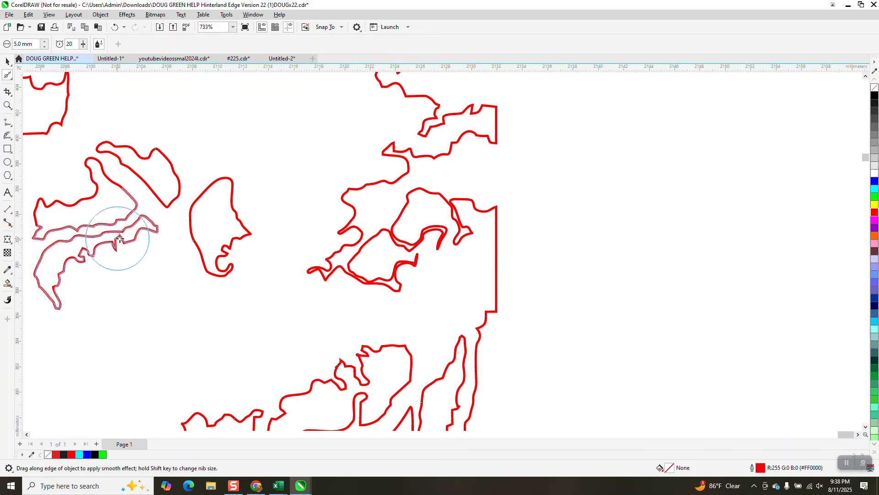
Step: Smooth the contours of the branch gaps in the upper-centre canopy and the edge of the squarish gap below them
{"action": "scroll", "coordinate": [318, 292], "scroll_direction": "down", "scroll_amount": 3}
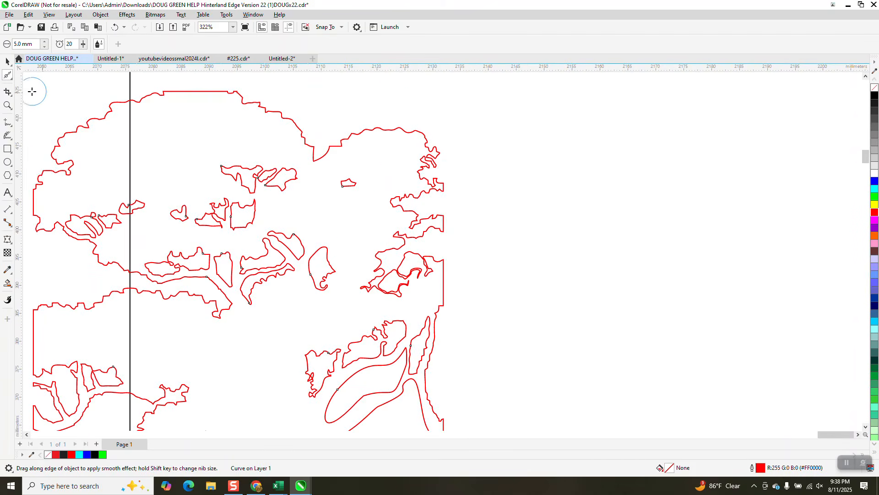
{"action": "left_click", "coordinate": [8, 105]}
{"action": "left_click_drag", "start_coordinate": [368, 224], "coordinate": [368, 224]}
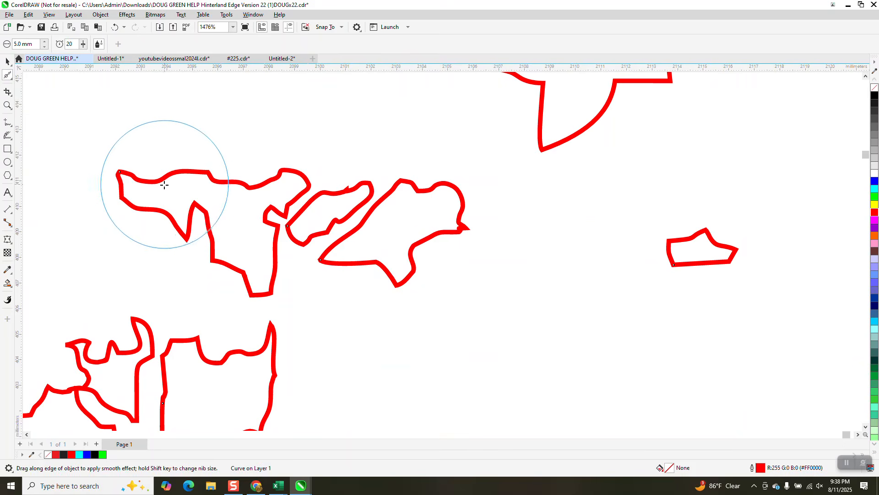
{"action": "mouse_move", "coordinate": [160, 186]}
{"action": "left_mouse_down"}
{"action": "mouse_move", "coordinate": [191, 208]}
{"action": "mouse_move", "coordinate": [204, 250]}
{"action": "mouse_move", "coordinate": [247, 274]}
{"action": "mouse_move", "coordinate": [288, 214]}
{"action": "mouse_move", "coordinate": [314, 196]}
{"action": "mouse_move", "coordinate": [404, 193]}
{"action": "mouse_move", "coordinate": [454, 204]}
{"action": "mouse_move", "coordinate": [455, 228]}
{"action": "mouse_move", "coordinate": [465, 224]}
{"action": "left_mouse_up"}
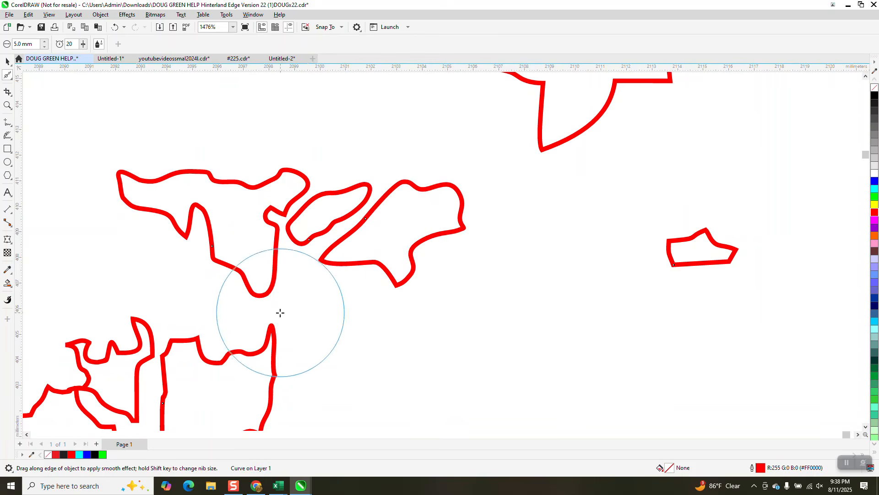
{"action": "left_click_drag", "start_coordinate": [270, 363], "coordinate": [280, 378]}
Step: Widen the pinched lower-right tip of the gap beside the squarish one by moving its node outward and deleting the overlapping node
{"action": "scroll", "coordinate": [270, 334], "scroll_direction": "down", "scroll_amount": 1}
{"action": "scroll", "coordinate": [263, 327], "scroll_direction": "down", "scroll_amount": 2}
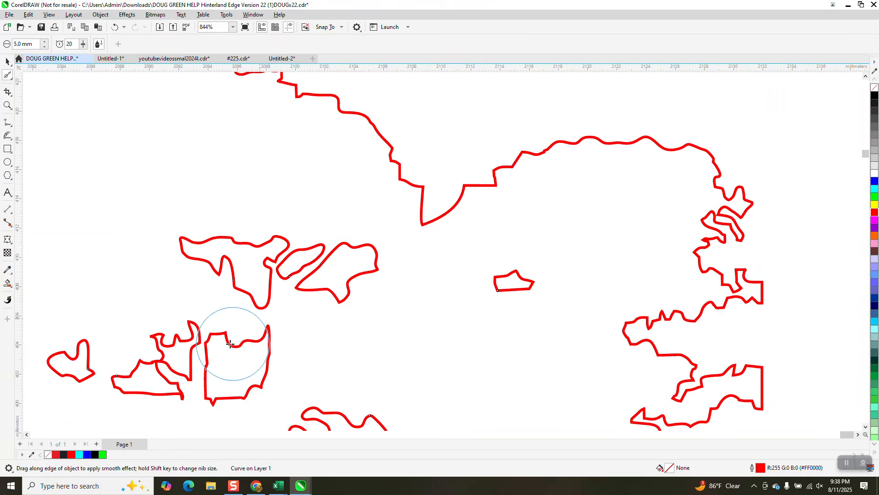
{"action": "left_click_drag", "start_coordinate": [156, 366], "coordinate": [266, 422]}
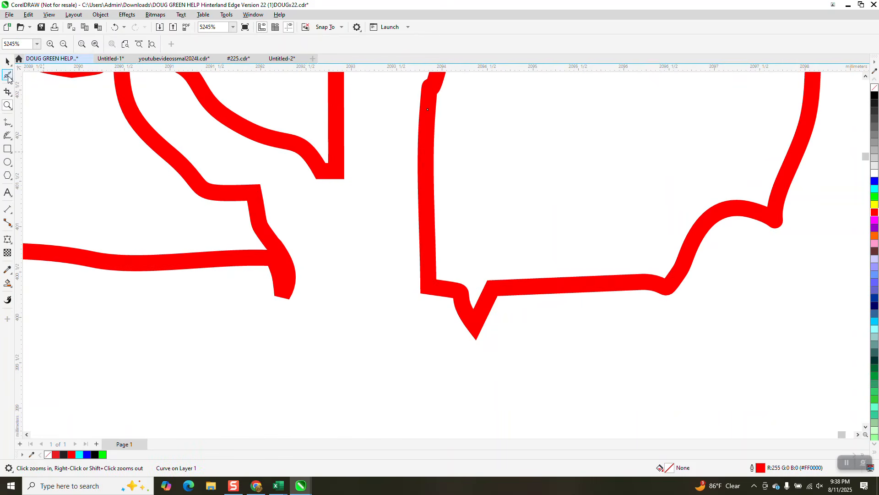
{"action": "left_click", "coordinate": [11, 77]}
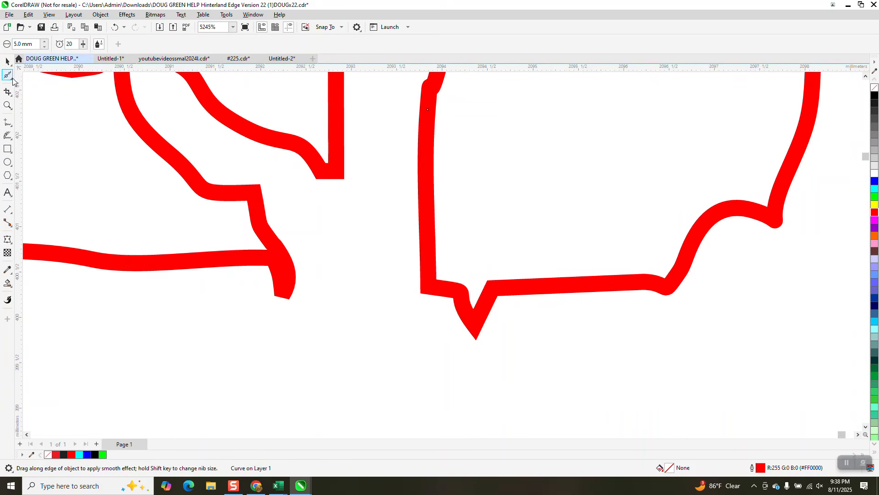
{"action": "left_click", "coordinate": [13, 81]}
{"action": "left_click", "coordinate": [42, 74]}
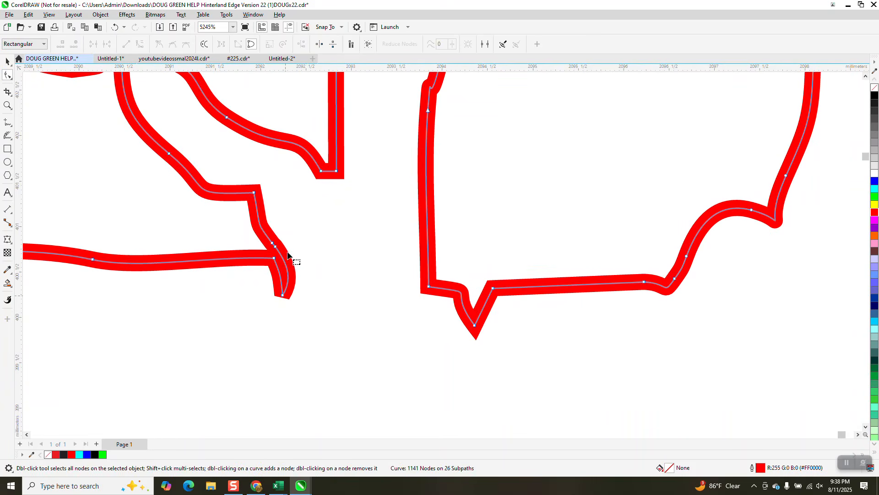
{"action": "left_click_drag", "start_coordinate": [273, 246], "coordinate": [309, 246]}
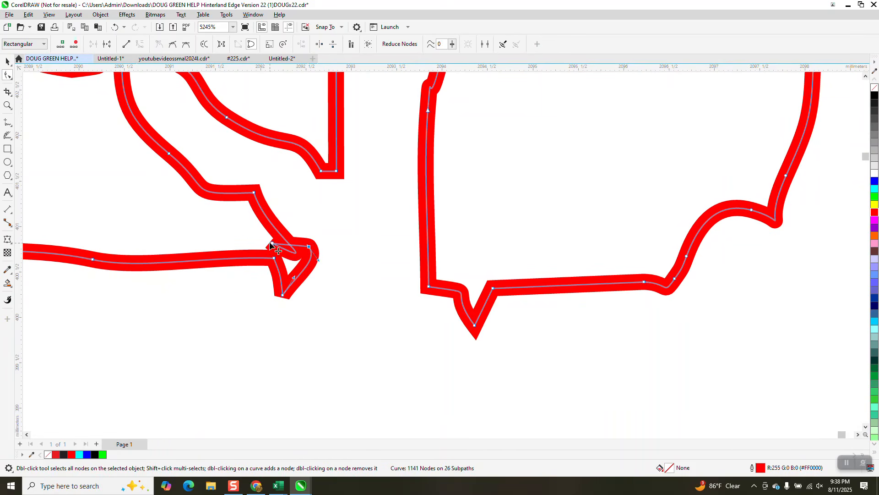
{"action": "key", "text": "Delete"}
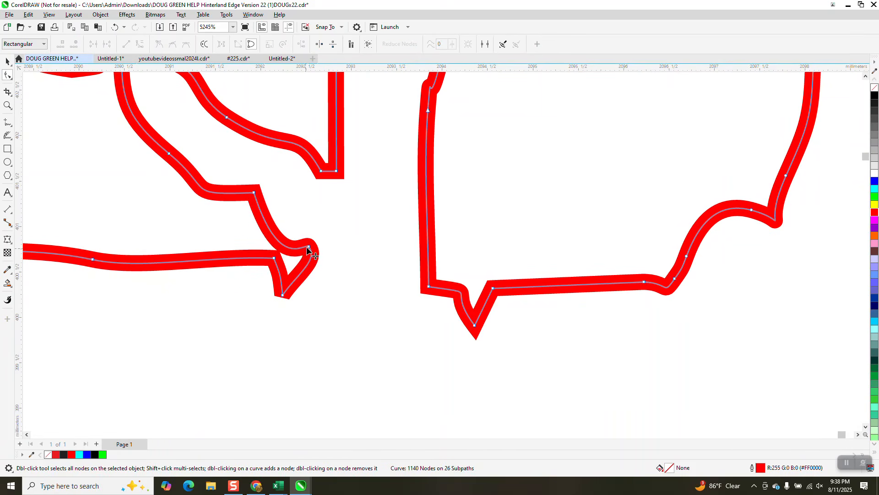
{"action": "left_click", "coordinate": [319, 237]}
Step: Smooth the reshaped tip, the rest of that gap's contour and the neighbouring squarish gap with the Smooth tool
{"action": "scroll", "coordinate": [87, 165], "scroll_direction": "down", "scroll_amount": 1}
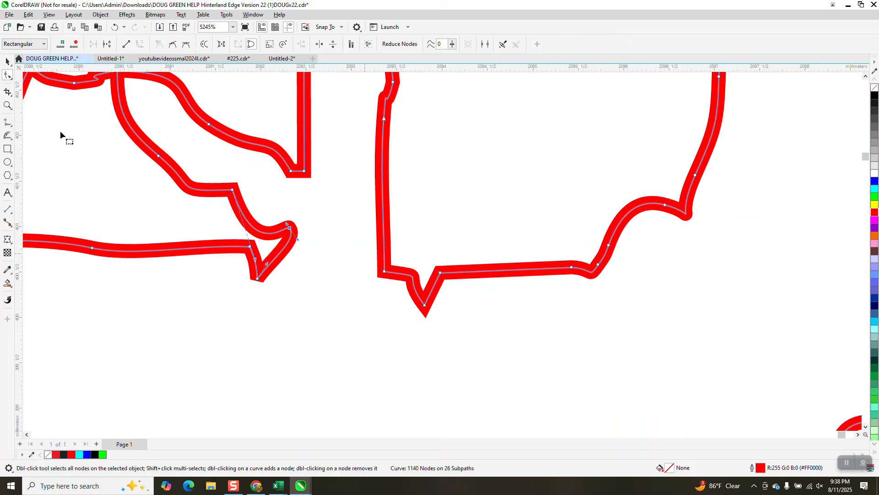
{"action": "left_click", "coordinate": [12, 82]}
{"action": "left_click", "coordinate": [29, 89]}
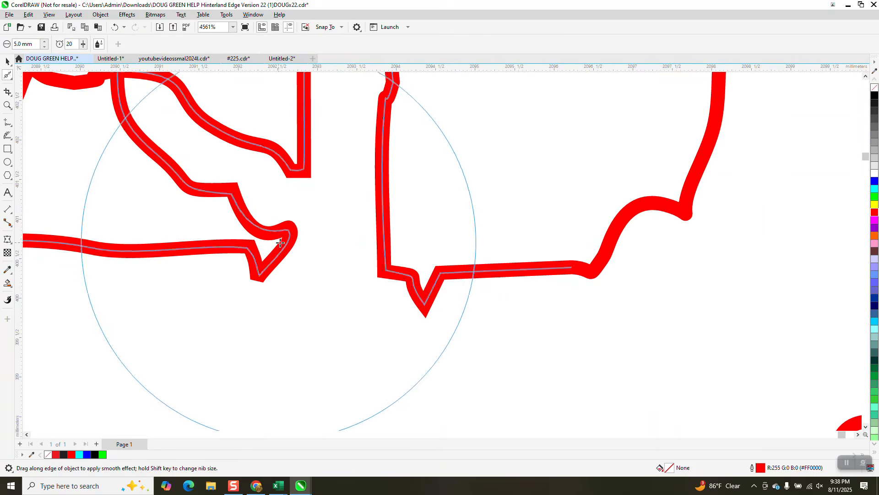
{"action": "mouse_move", "coordinate": [280, 242]}
{"action": "left_mouse_down"}
{"action": "mouse_move", "coordinate": [363, 255]}
{"action": "mouse_move", "coordinate": [436, 294]}
{"action": "mouse_move", "coordinate": [542, 267]}
{"action": "mouse_move", "coordinate": [566, 342]}
{"action": "left_mouse_up"}
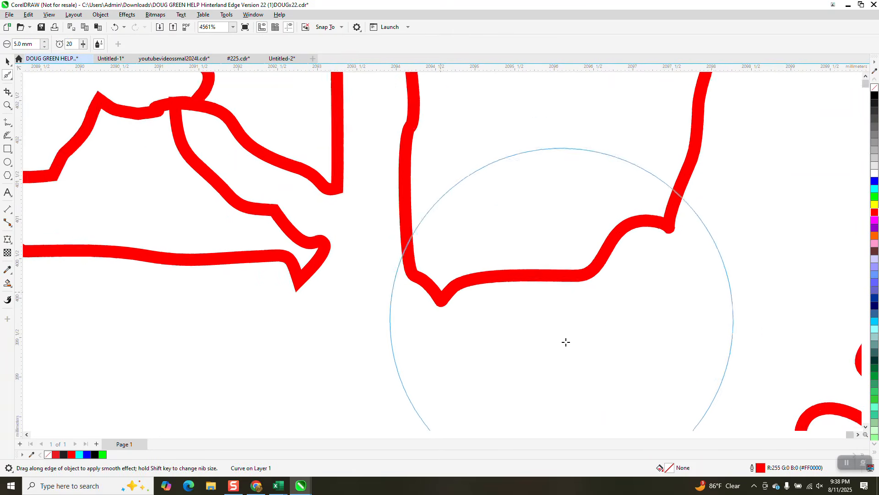
{"action": "scroll", "coordinate": [566, 342], "scroll_direction": "down", "scroll_amount": 5}
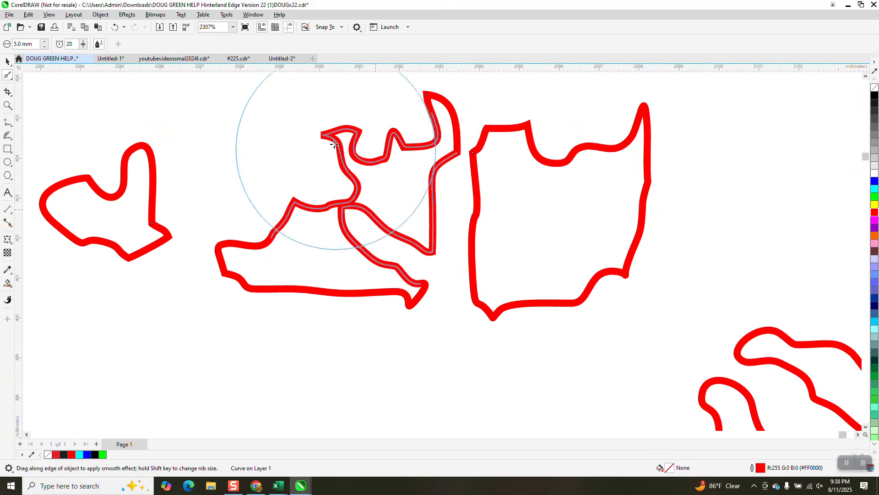
{"action": "scroll", "coordinate": [424, 281], "scroll_direction": "down", "scroll_amount": 7}
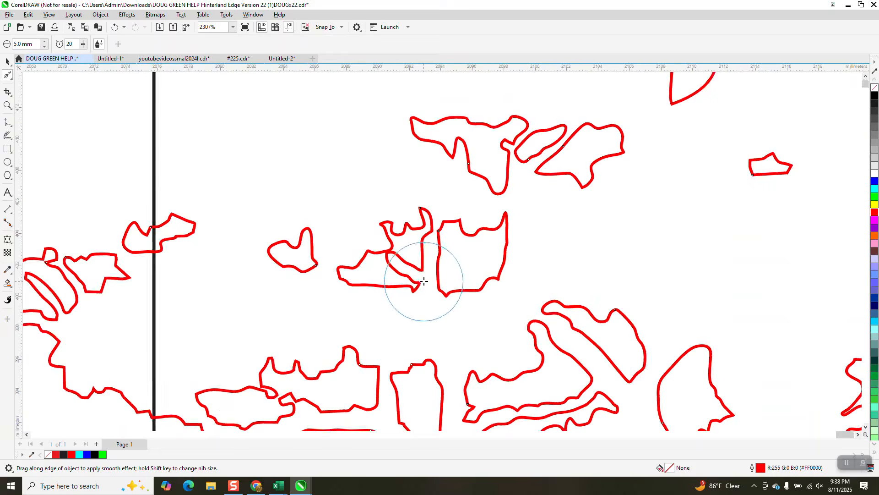
Step: Smooth the outer contour across the top of the crown, along the left canopy and bottom edge, and around the right-hand branches
{"action": "scroll", "coordinate": [424, 282], "scroll_direction": "down", "scroll_amount": 10}
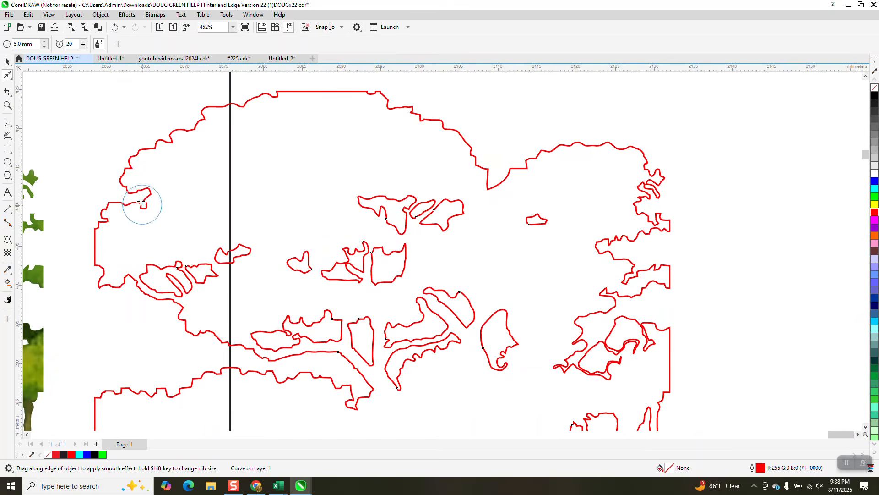
{"action": "mouse_move", "coordinate": [141, 201]}
{"action": "left_mouse_down"}
{"action": "mouse_move", "coordinate": [200, 116]}
{"action": "mouse_move", "coordinate": [285, 94]}
{"action": "mouse_move", "coordinate": [393, 114]}
{"action": "mouse_move", "coordinate": [506, 176]}
{"action": "mouse_move", "coordinate": [535, 156]}
{"action": "mouse_move", "coordinate": [607, 146]}
{"action": "mouse_move", "coordinate": [647, 164]}
{"action": "left_mouse_up"}
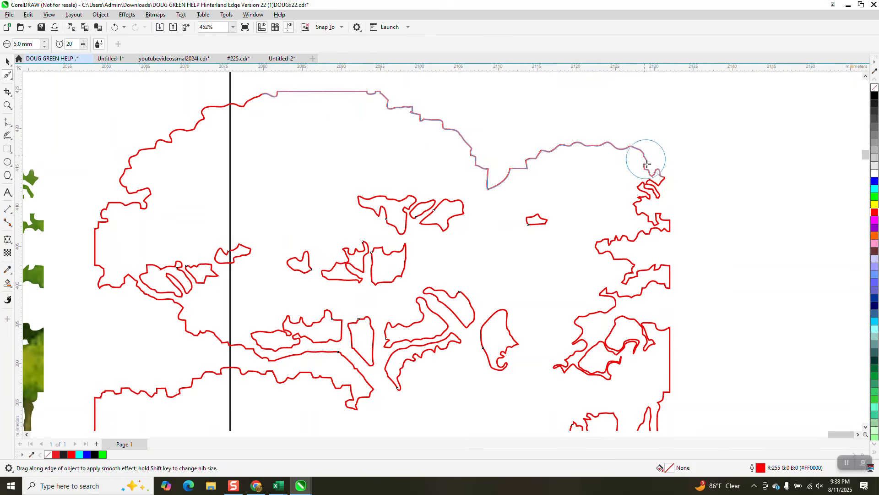
{"action": "scroll", "coordinate": [526, 161], "scroll_direction": "down", "scroll_amount": 4}
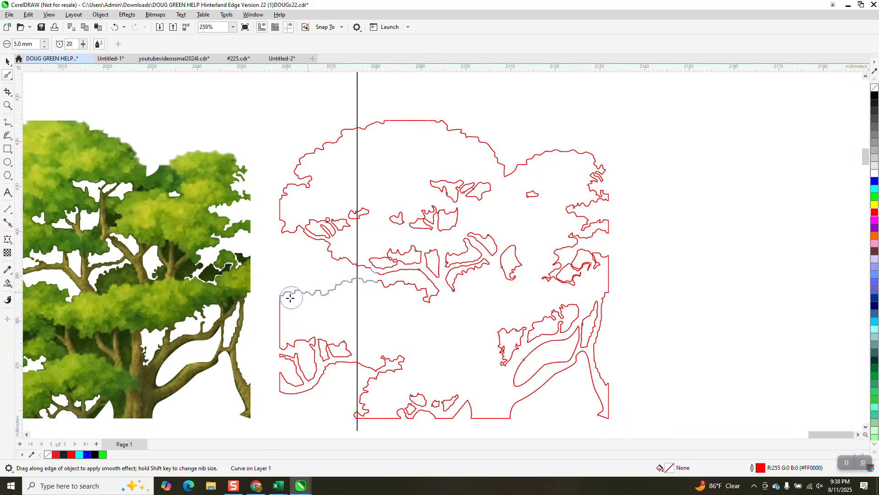
{"action": "mouse_move", "coordinate": [290, 298]}
{"action": "left_mouse_down"}
{"action": "mouse_move", "coordinate": [278, 329]}
{"action": "mouse_move", "coordinate": [338, 344]}
{"action": "left_mouse_up"}
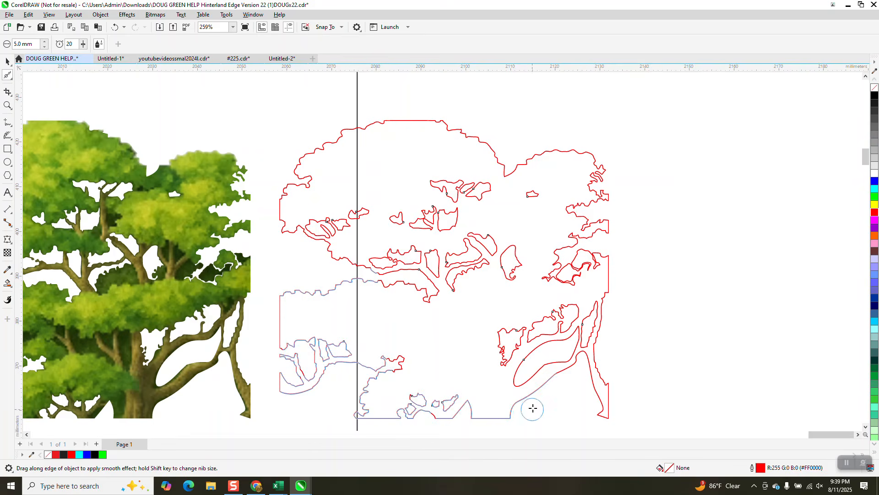
{"action": "left_click_drag", "start_coordinate": [556, 345], "coordinate": [605, 342]}
{"action": "left_click_drag", "start_coordinate": [611, 408], "coordinate": [612, 394]}
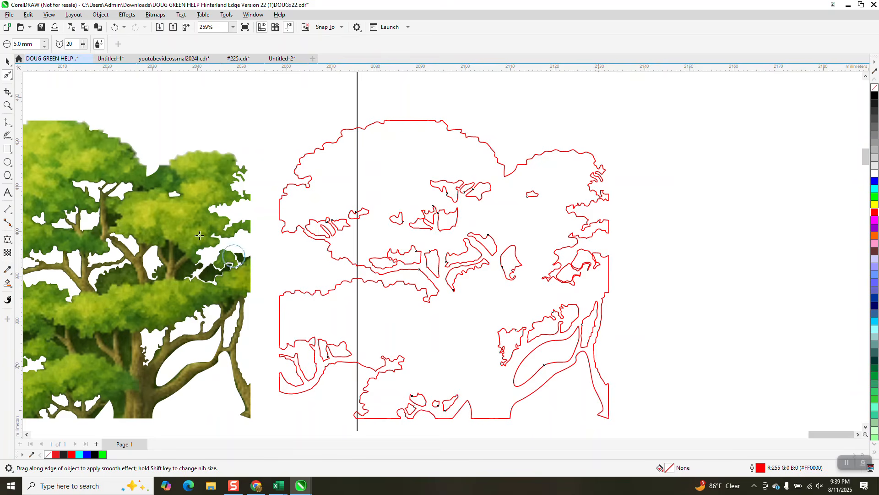
Step: Smooth the jagged edges of the narrow gap and the adjoining outer contour at the thin right-hand trunk
{"action": "left_click", "coordinate": [8, 106]}
{"action": "left_click_drag", "start_coordinate": [554, 302], "coordinate": [660, 426]}
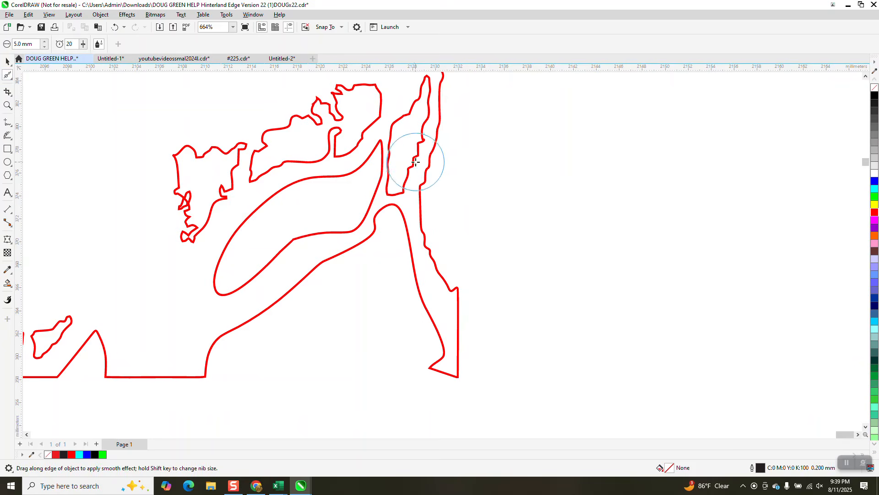
{"action": "mouse_move", "coordinate": [423, 146]}
{"action": "left_mouse_down"}
{"action": "mouse_move", "coordinate": [410, 166]}
{"action": "mouse_move", "coordinate": [421, 136]}
{"action": "mouse_move", "coordinate": [420, 210]}
{"action": "mouse_move", "coordinate": [432, 266]}
{"action": "mouse_move", "coordinate": [421, 234]}
{"action": "left_mouse_up"}
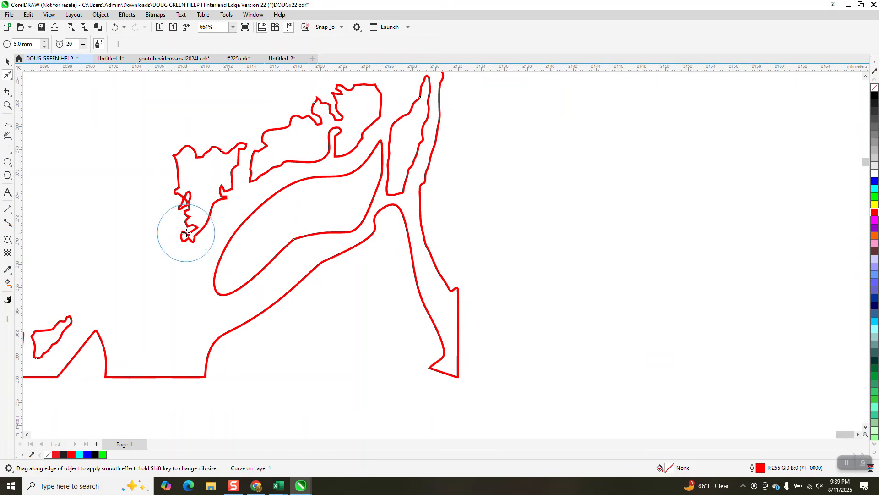
Step: Smooth out the self-crossing loop and the remaining contour of the jagged gap left of the large curved branch opening
{"action": "left_click", "coordinate": [6, 106]}
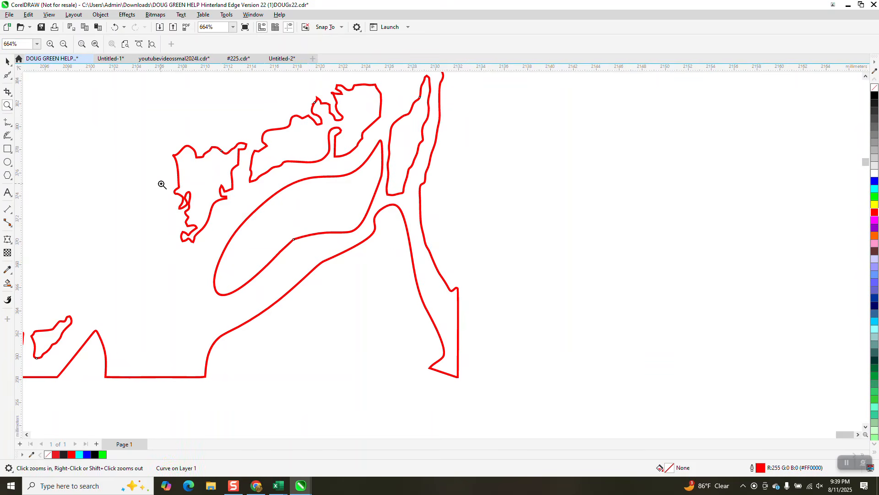
{"action": "left_click_drag", "start_coordinate": [163, 186], "coordinate": [214, 223]}
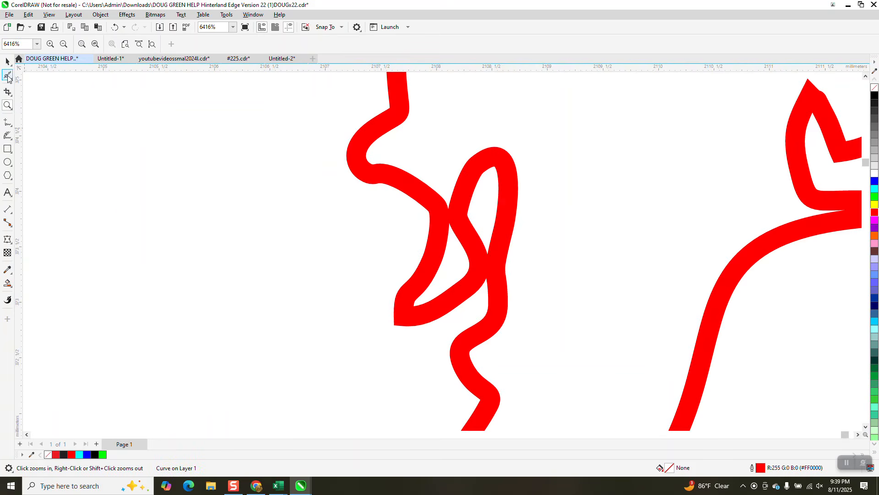
{"action": "left_click", "coordinate": [8, 76]}
{"action": "left_click_drag", "start_coordinate": [442, 221], "coordinate": [435, 229]}
{"action": "scroll", "coordinate": [448, 297], "scroll_direction": "down", "scroll_amount": 2}
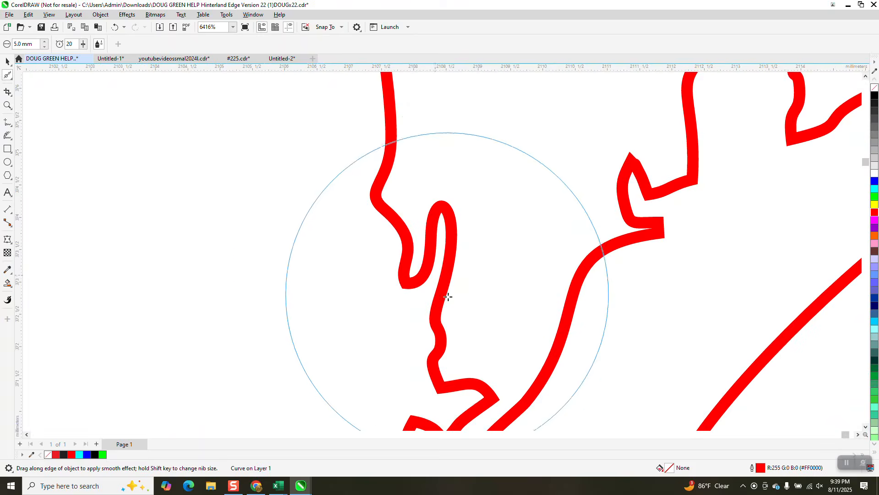
{"action": "scroll", "coordinate": [447, 297], "scroll_direction": "down", "scroll_amount": 3}
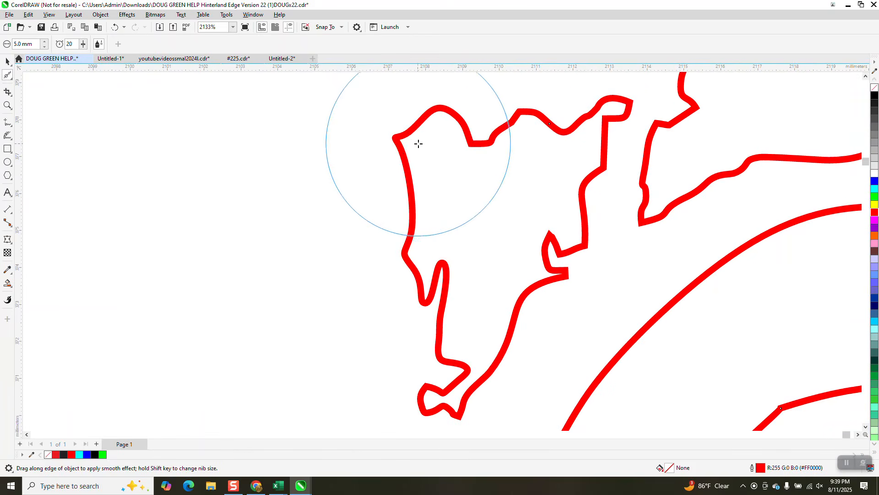
{"action": "mouse_move", "coordinate": [419, 144]}
{"action": "left_mouse_down"}
{"action": "mouse_move", "coordinate": [498, 121]}
{"action": "mouse_move", "coordinate": [596, 144]}
{"action": "mouse_move", "coordinate": [585, 226]}
{"action": "mouse_move", "coordinate": [556, 241]}
{"action": "left_mouse_up"}
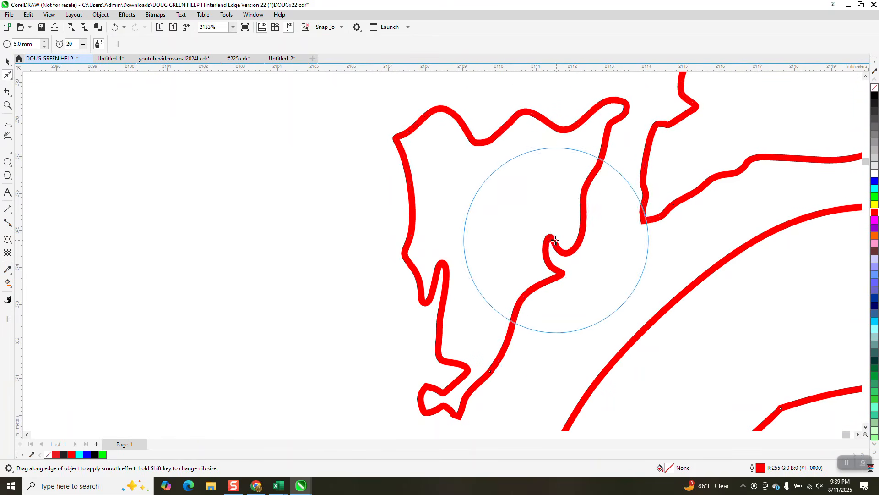
{"action": "scroll", "coordinate": [229, 236], "scroll_direction": "down", "scroll_amount": 4}
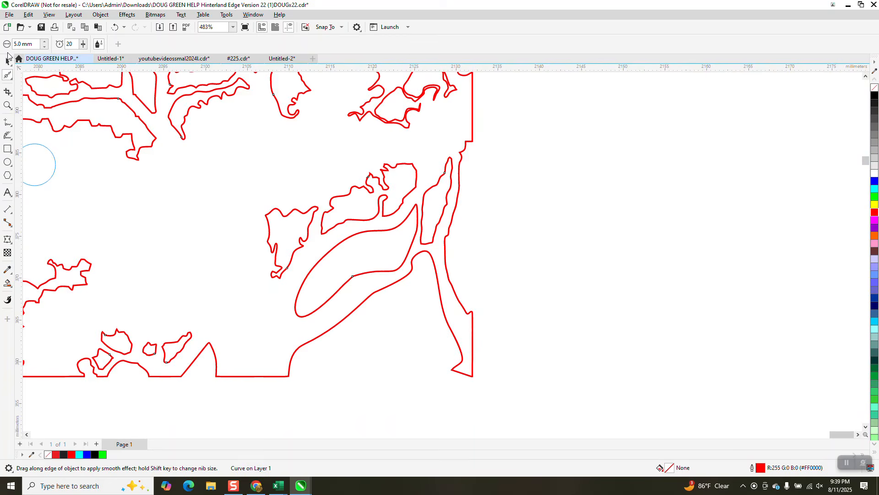
{"action": "scroll", "coordinate": [417, 244], "scroll_direction": "down", "scroll_amount": 3}
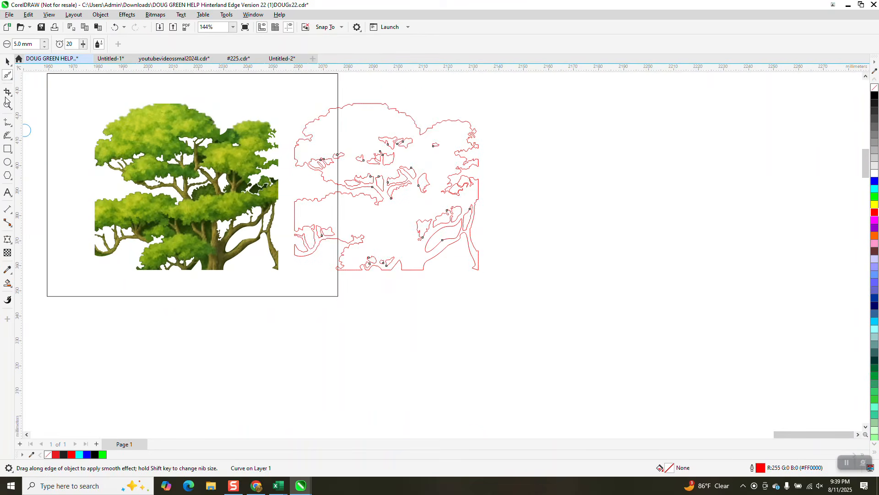
Step: Move the red outline onto the colour tree and delete the rectangular frame around it
{"action": "left_click", "coordinate": [8, 64]}
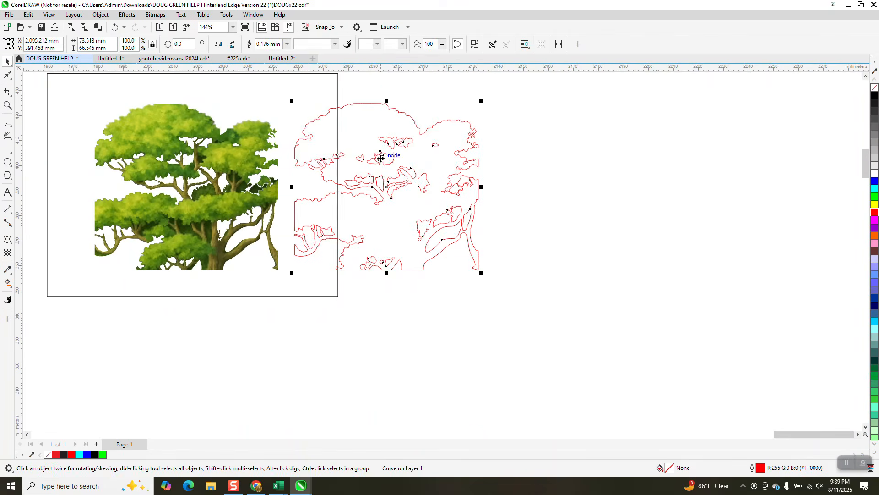
{"action": "key", "text": "shift+Right"}
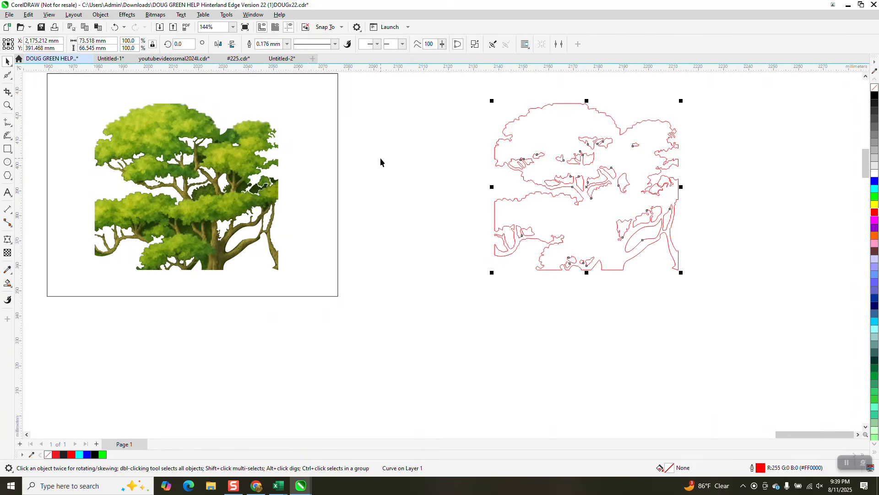
{"action": "key", "text": "shift+Left"}
{"action": "key", "text": "shift+Left"}
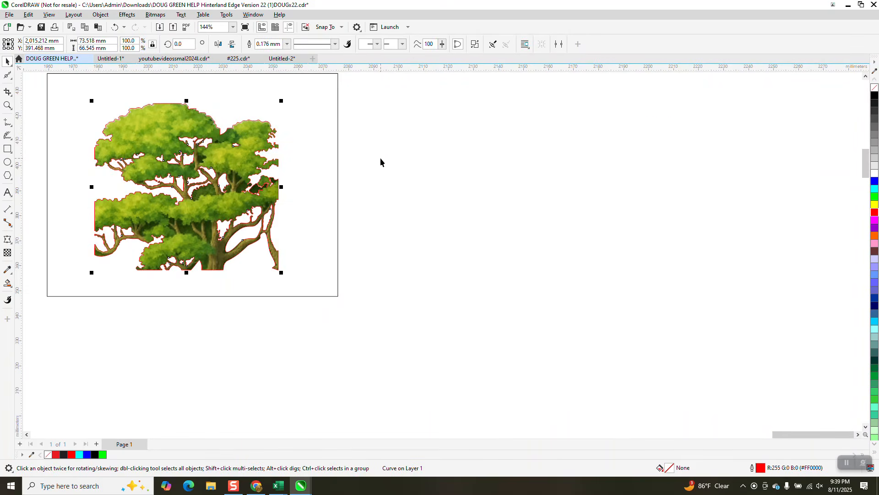
{"action": "left_click", "coordinate": [331, 133]}
{"action": "key", "text": "Delete"}
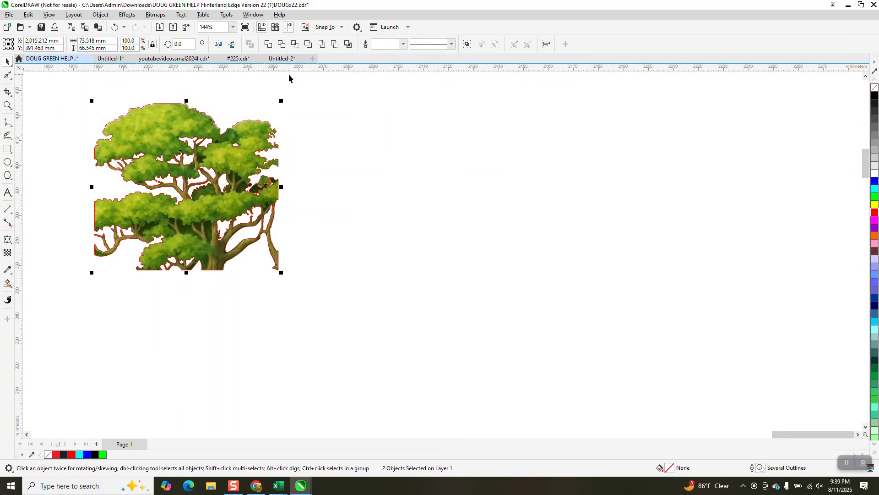
Step: Duplicate the colour tree bitmap 80 mm to the right and move the red outline onto the copy
{"action": "left_click", "coordinate": [297, 44]}
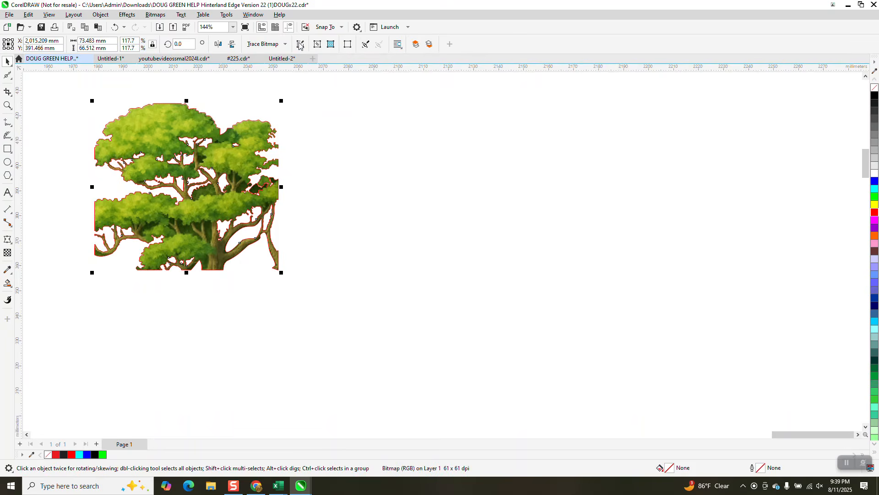
{"action": "key", "text": "ctrl+d"}
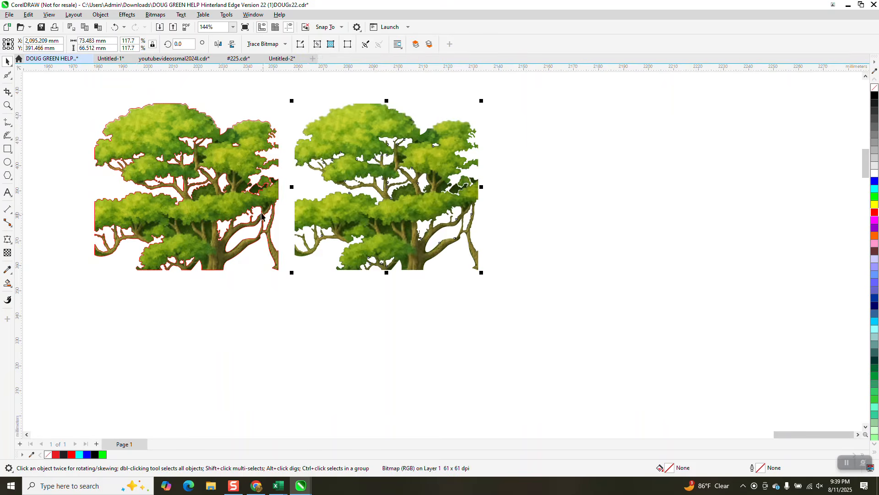
{"action": "left_click", "coordinate": [169, 138]}
{"action": "key", "text": "Down"}
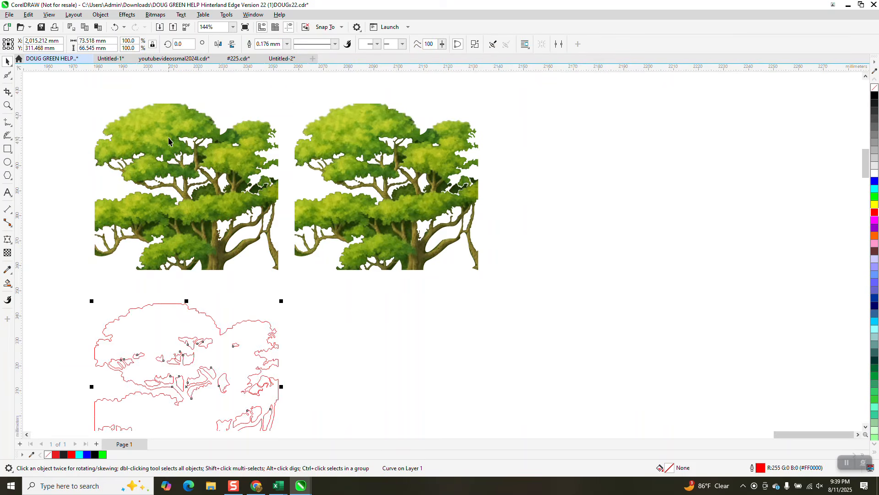
{"action": "key", "text": "Right"}
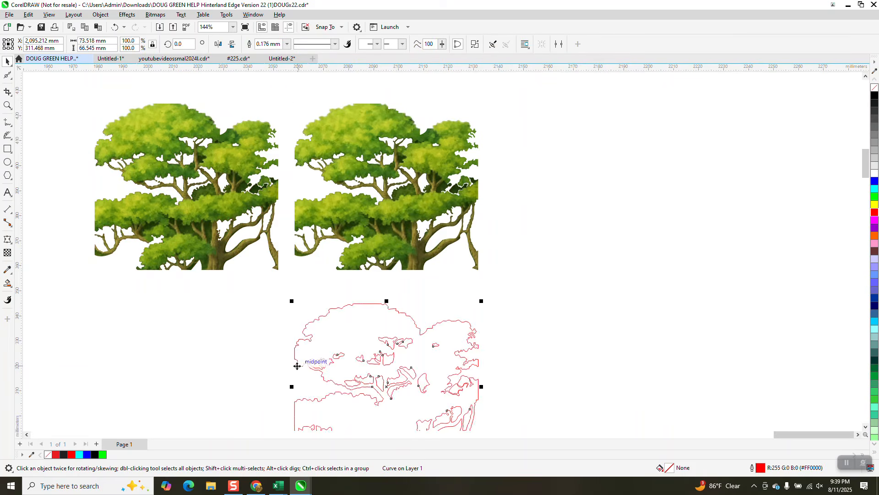
{"action": "key", "text": "Up"}
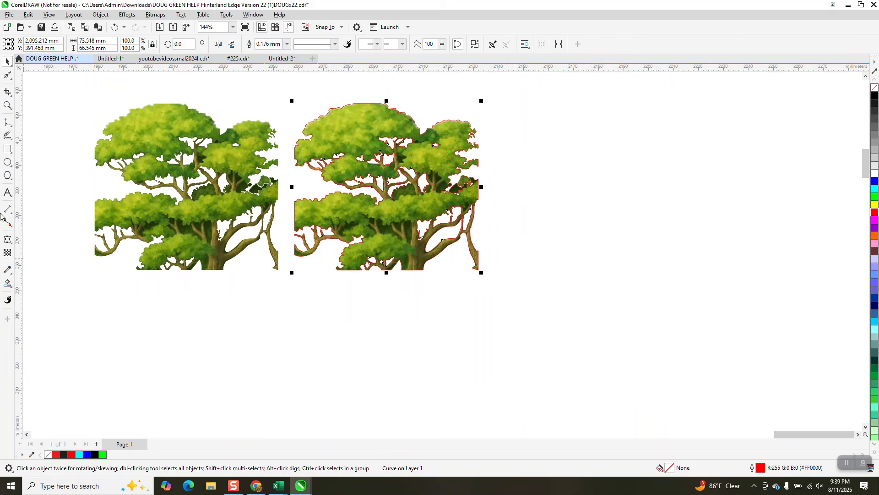
Step: Check the outline's fit around the copied tree's dark right-hand foliage and move the outline 80 mm to the right
{"action": "left_click", "coordinate": [9, 108]}
{"action": "left_click_drag", "start_coordinate": [357, 153], "coordinate": [598, 260]}
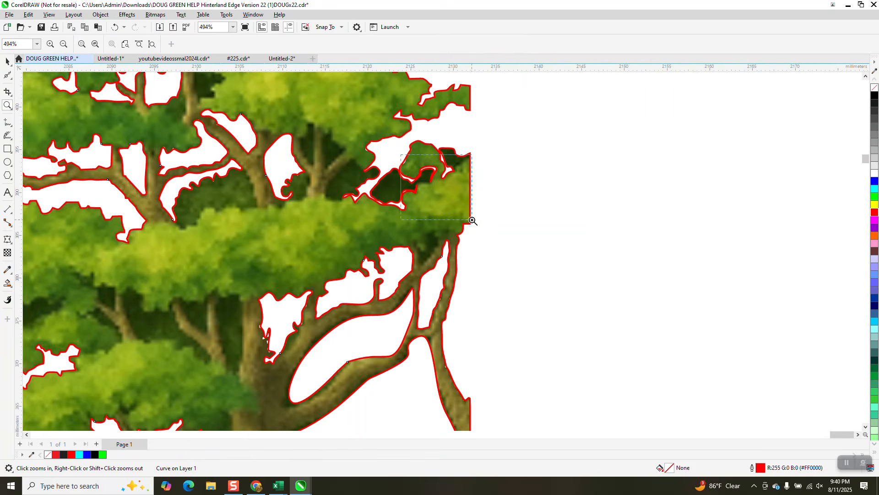
{"action": "left_click_drag", "start_coordinate": [472, 221], "coordinate": [472, 220]}
{"action": "scroll", "coordinate": [441, 206], "scroll_direction": "down", "scroll_amount": 5}
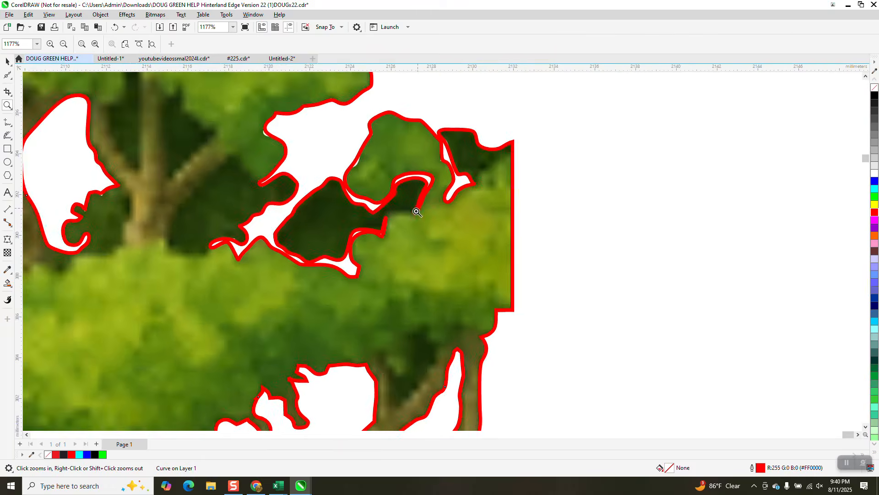
{"action": "scroll", "coordinate": [410, 220], "scroll_direction": "down", "scroll_amount": 3}
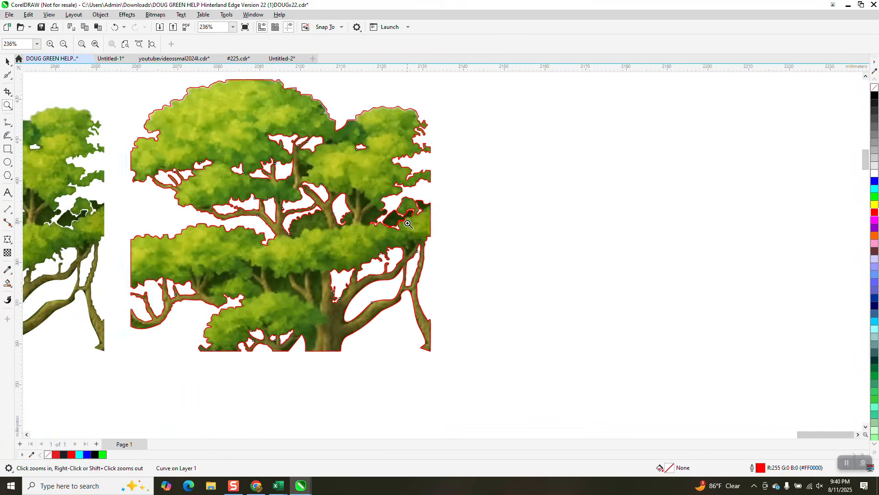
{"action": "left_click", "coordinate": [11, 67]}
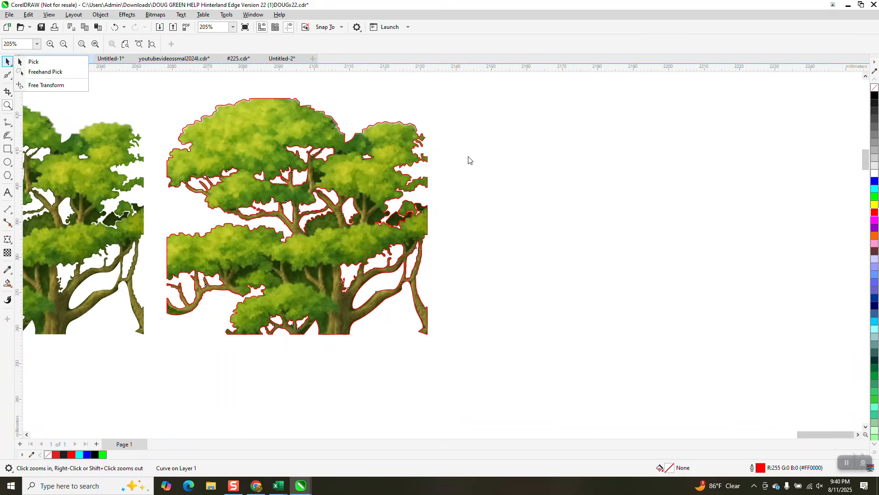
{"action": "left_click", "coordinate": [32, 62]}
{"action": "key", "text": "Right"}
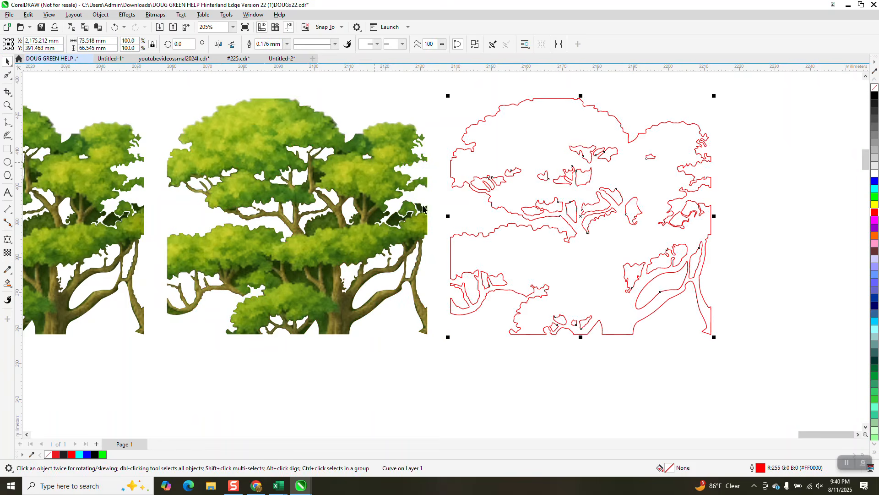
{"action": "scroll", "coordinate": [437, 252], "scroll_direction": "down", "scroll_amount": 3}
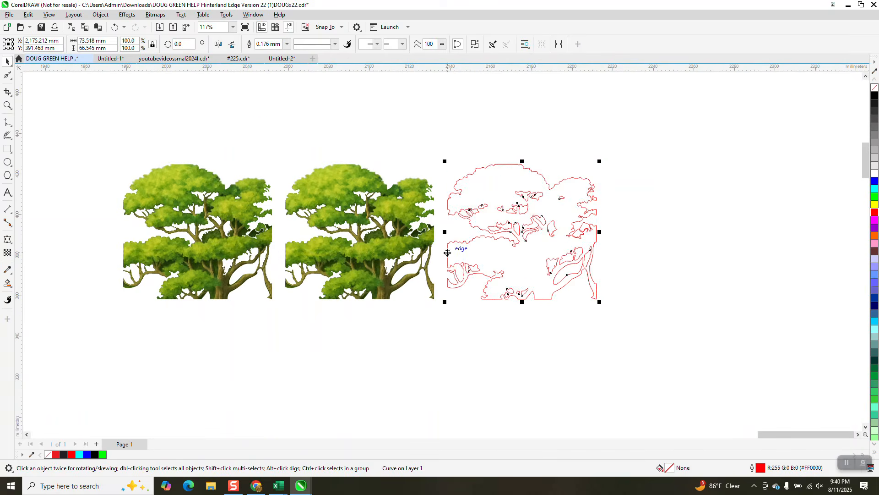